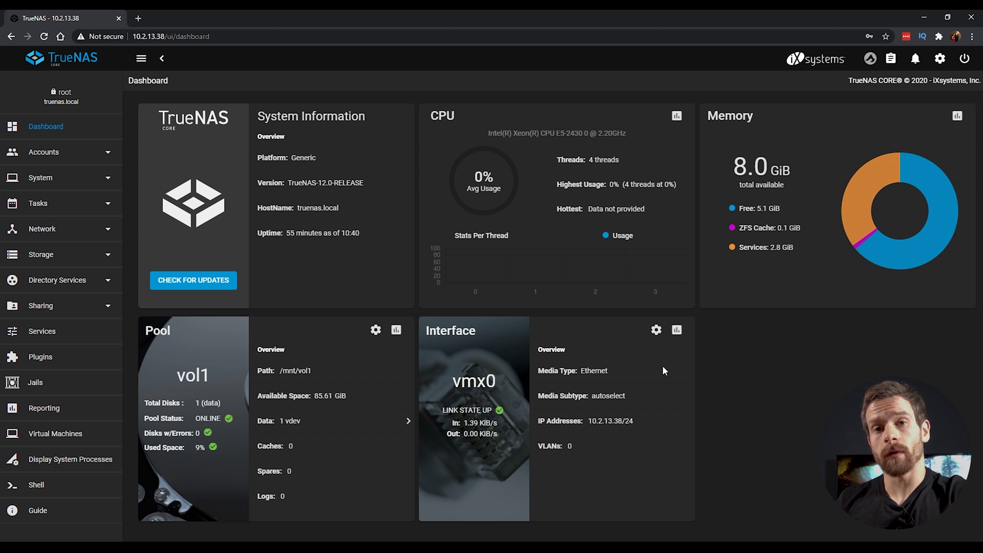
Step: From Storage > Pools, add a dataset named 'media' to the vol1 pool
{"action": "left_click", "coordinate": [87, 257]}
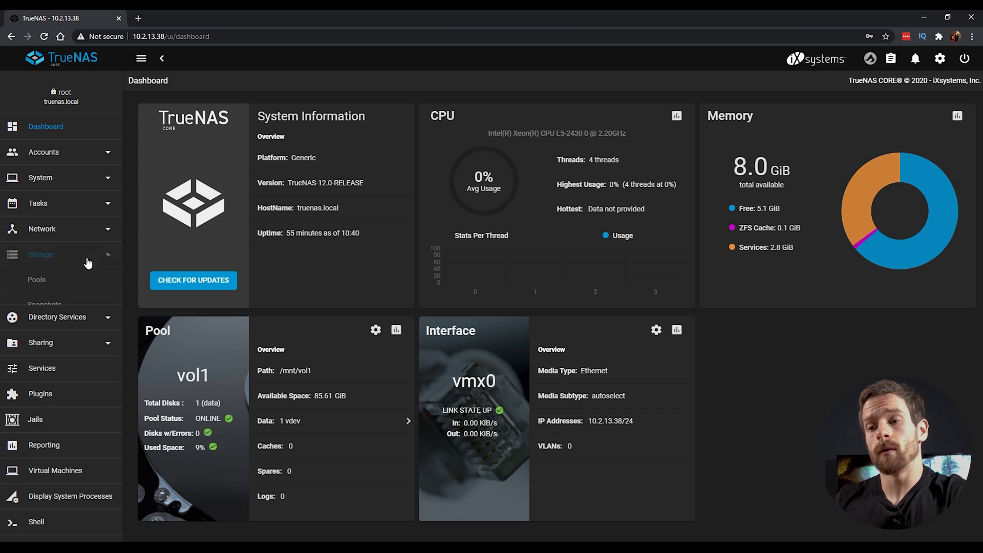
{"action": "left_click", "coordinate": [45, 282]}
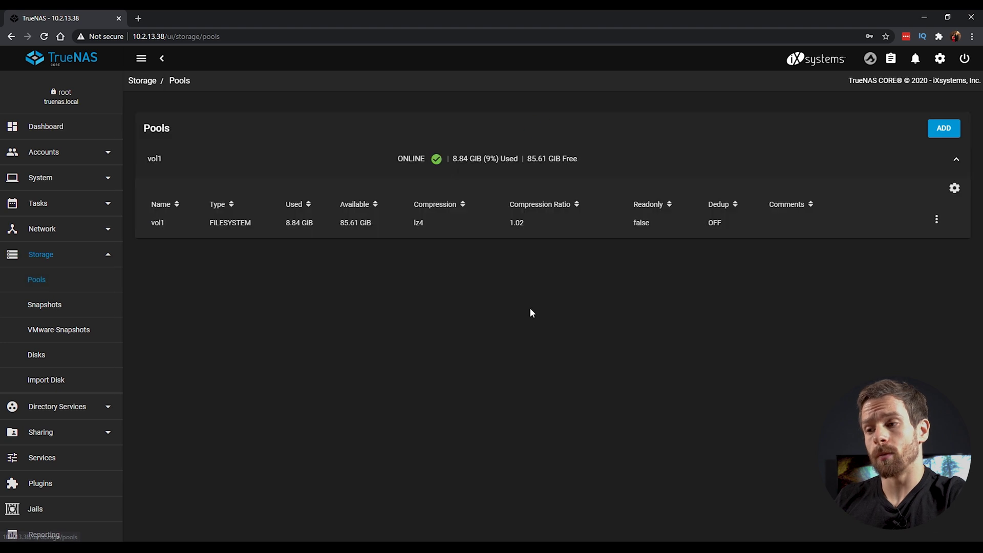
{"action": "left_click", "coordinate": [208, 228]}
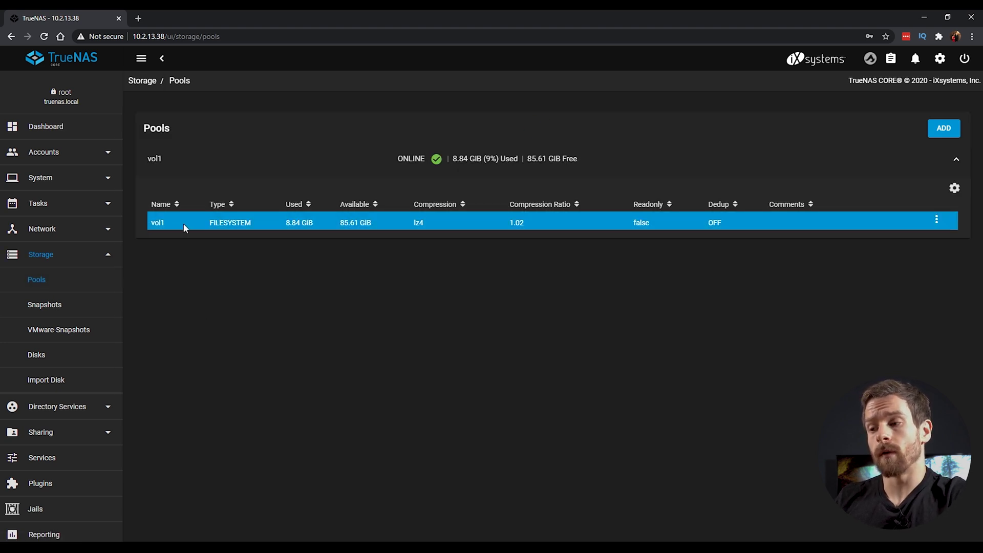
{"action": "left_click", "coordinate": [938, 220]}
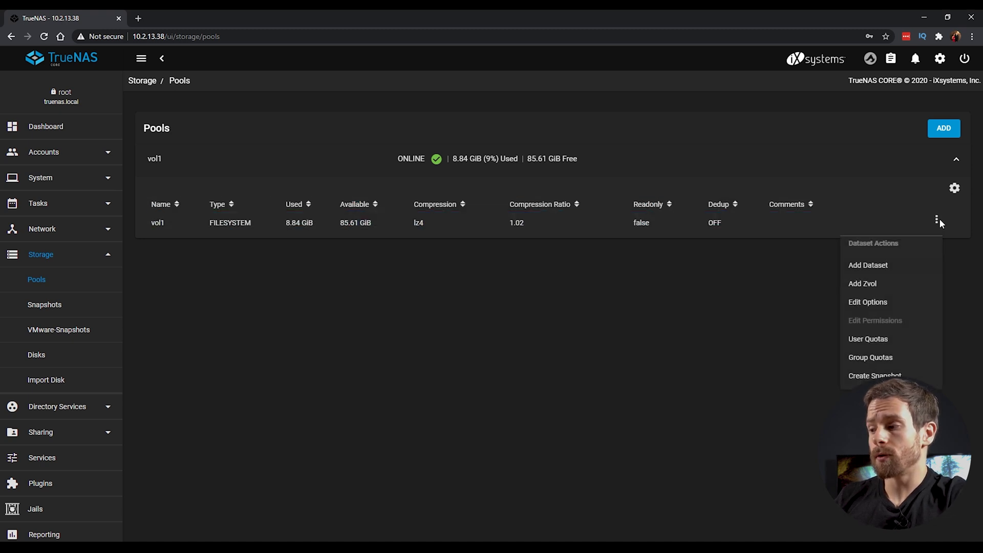
{"action": "left_click", "coordinate": [895, 267]}
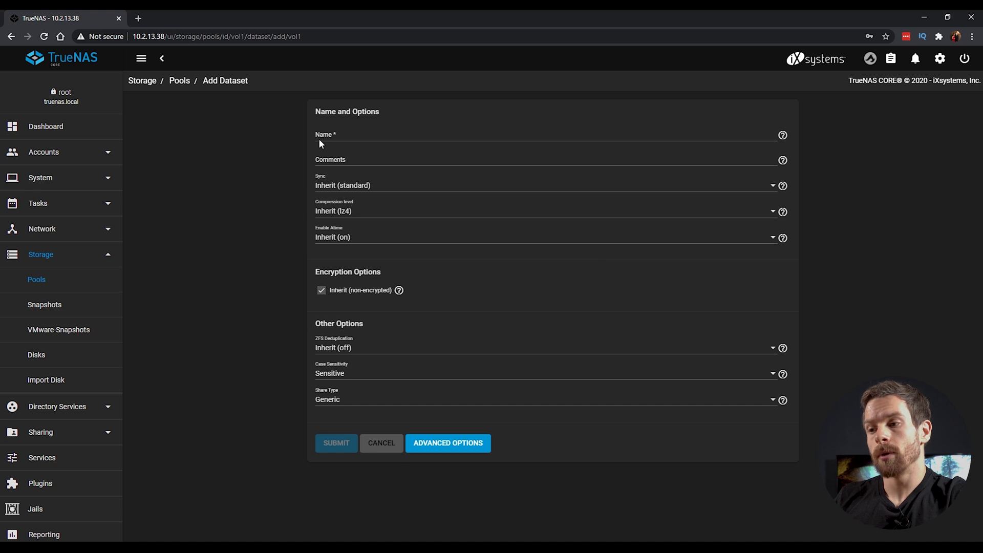
{"action": "left_click", "coordinate": [319, 139]}
{"action": "type", "text": "media"}
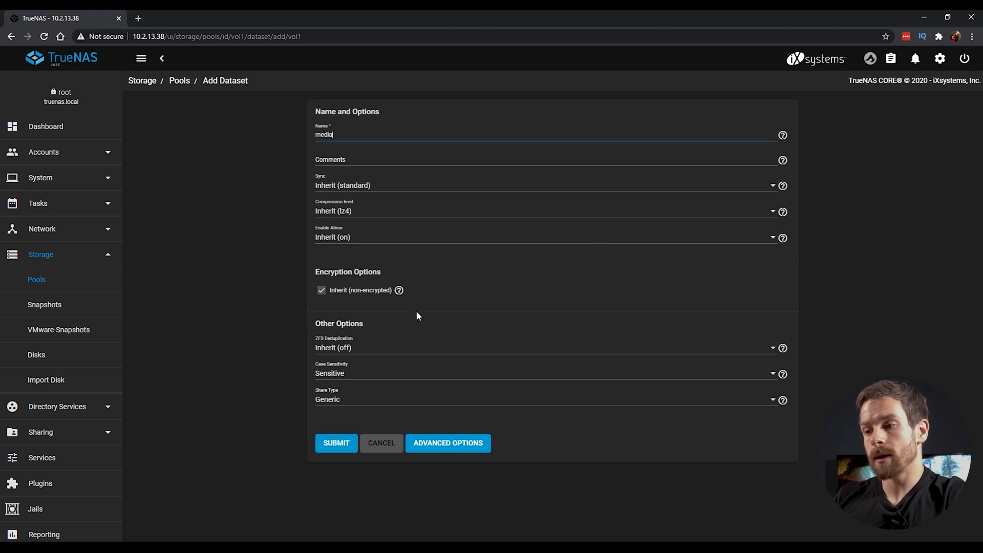
{"action": "left_click", "coordinate": [336, 444]}
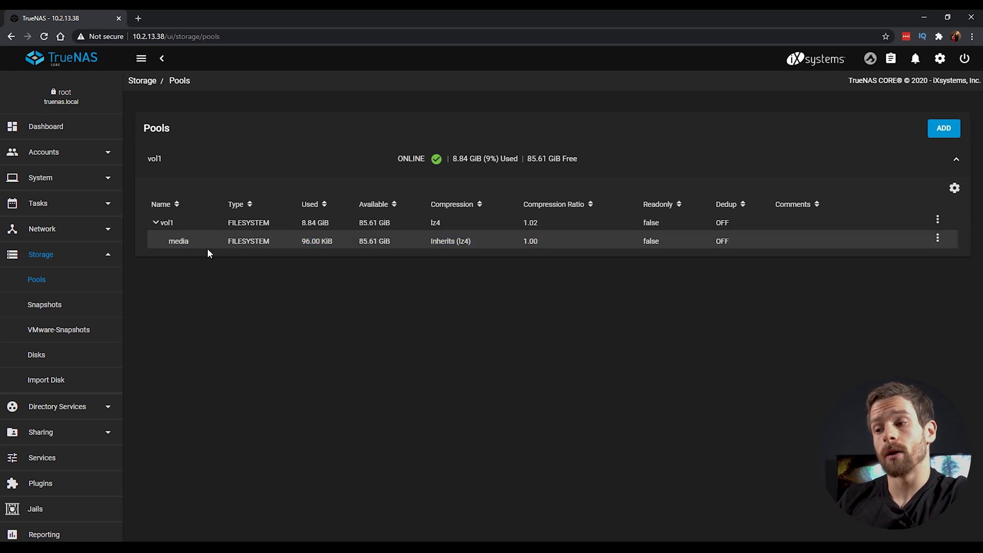
Step: Create the first user account with its full name, username and password
{"action": "left_click", "coordinate": [103, 152]}
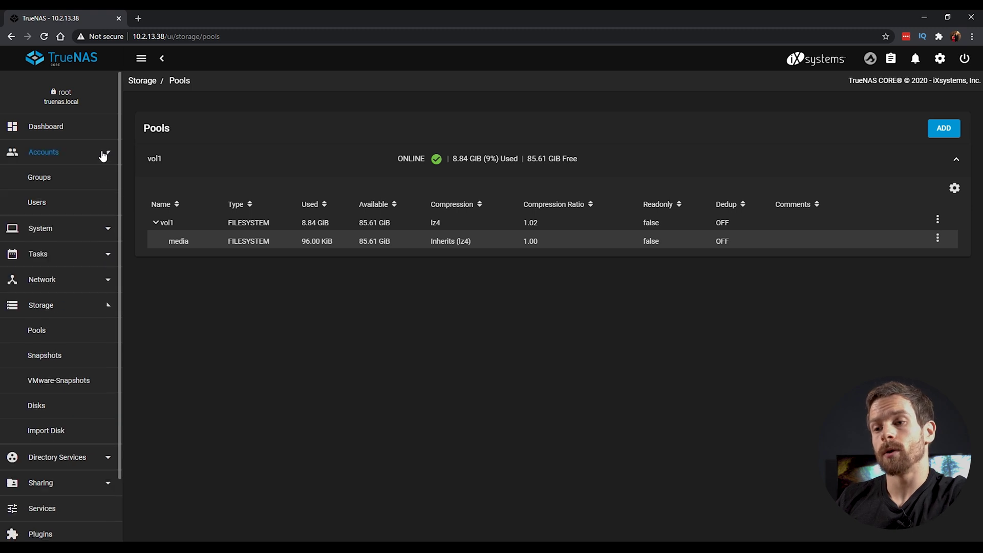
{"action": "left_click", "coordinate": [45, 205]}
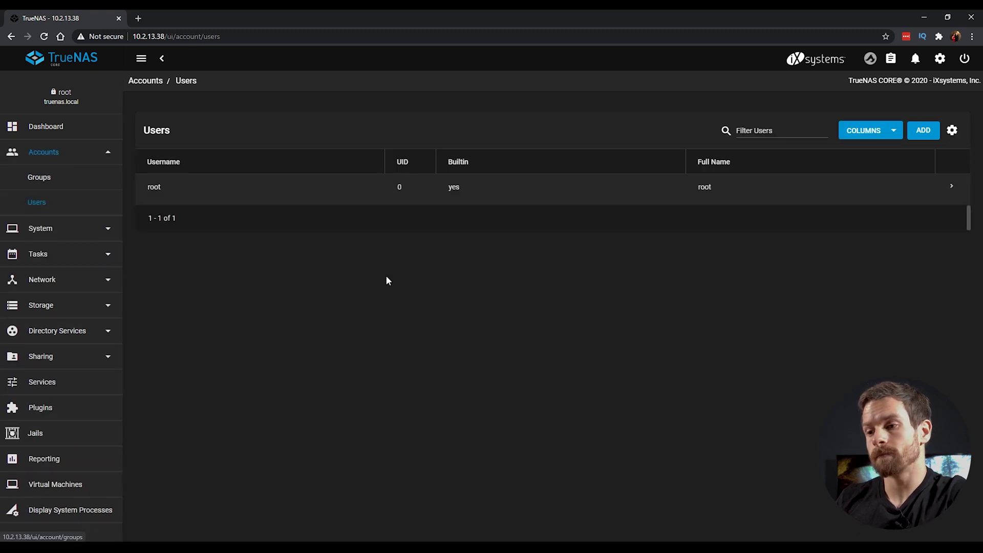
{"action": "left_click", "coordinate": [924, 131]}
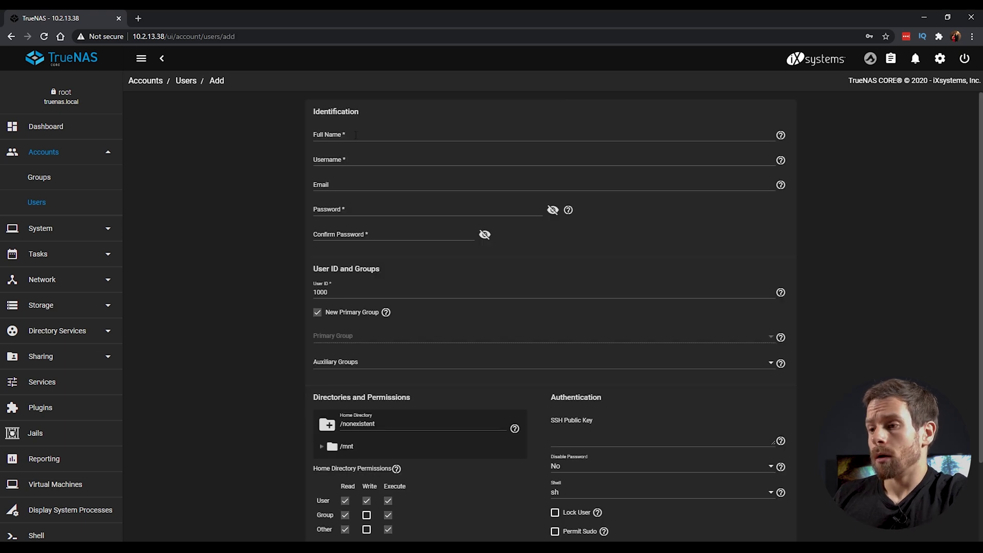
{"action": "left_click", "coordinate": [355, 135]}
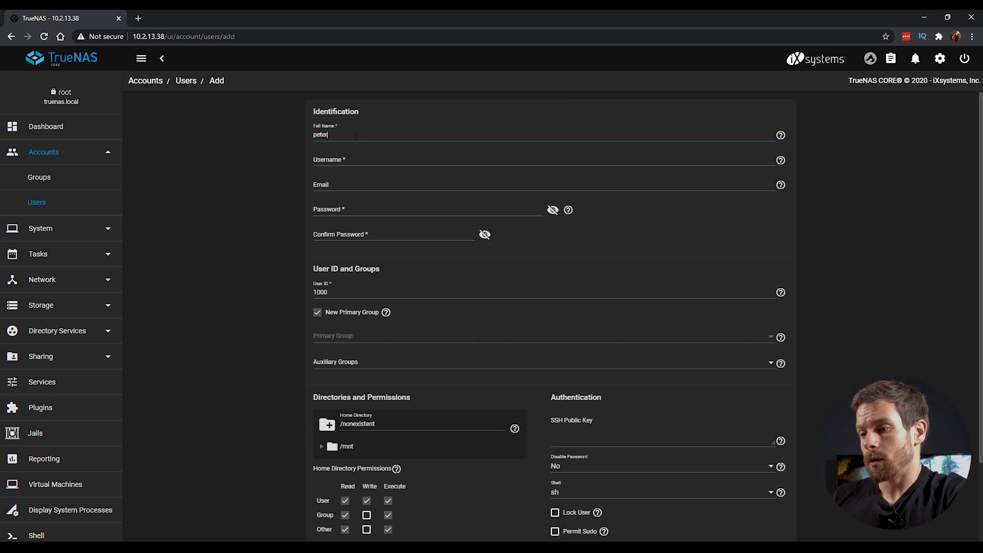
{"action": "key", "text": "Tab"}
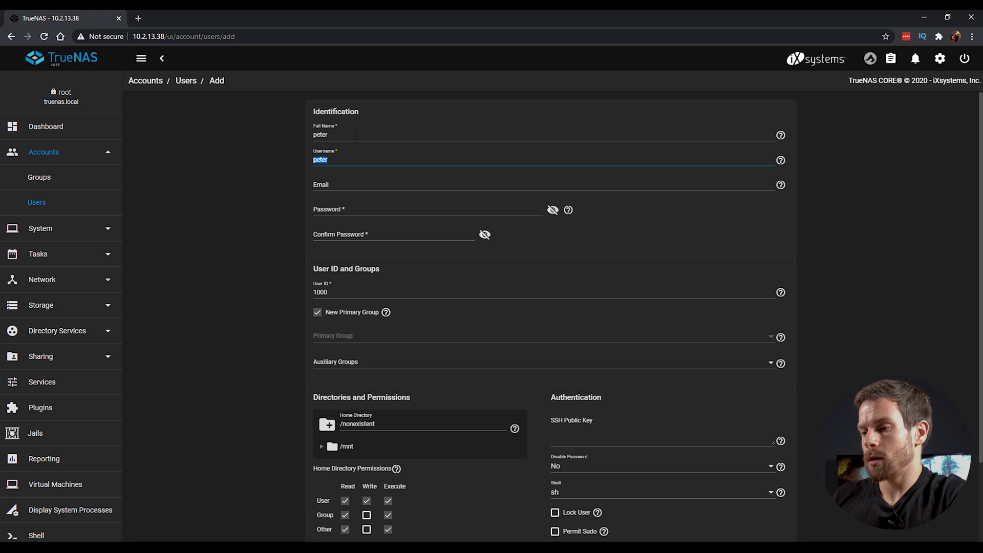
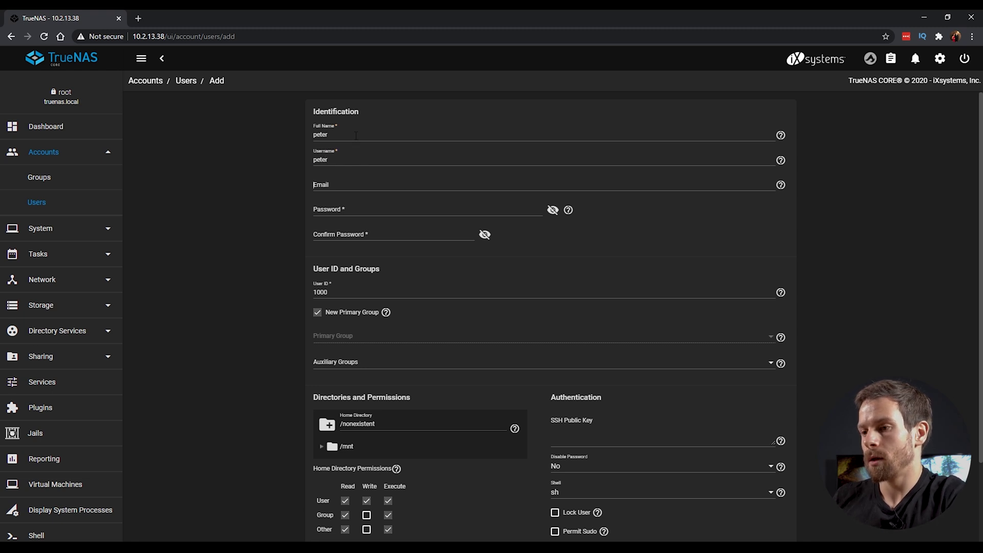
{"action": "key", "text": "Tab"}
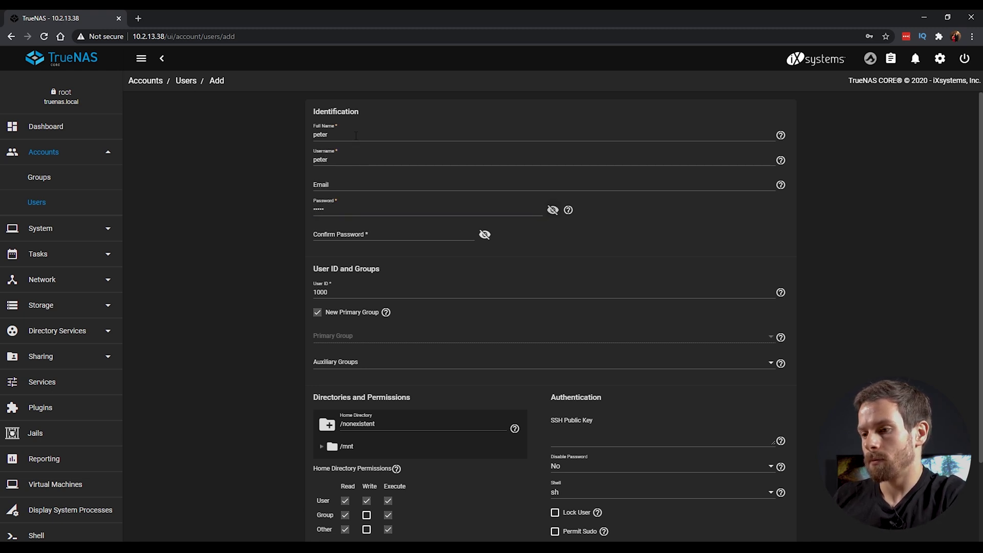
{"action": "key", "text": "Tab"}
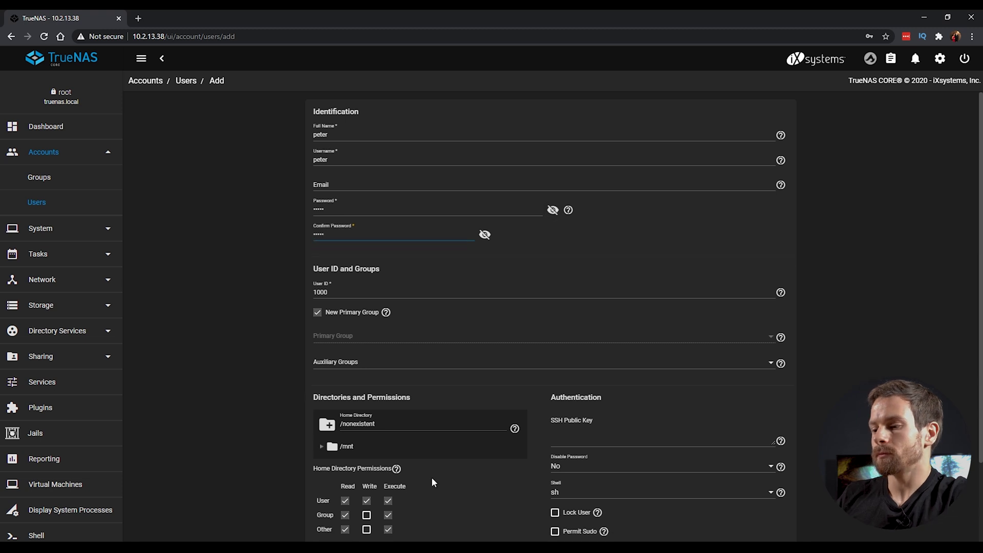
{"action": "scroll", "coordinate": [433, 473], "scroll_direction": "down", "scroll_amount": 2}
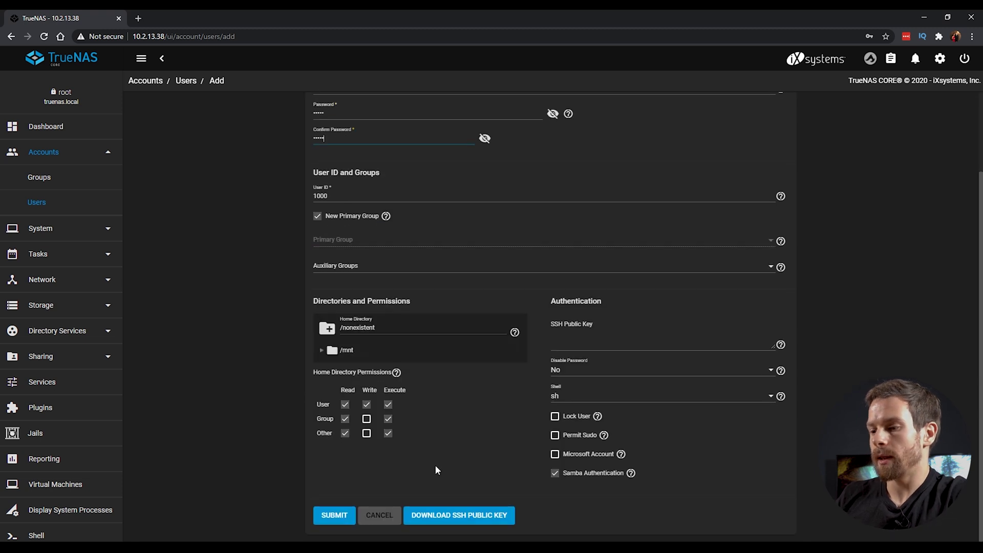
{"action": "left_click", "coordinate": [342, 518]}
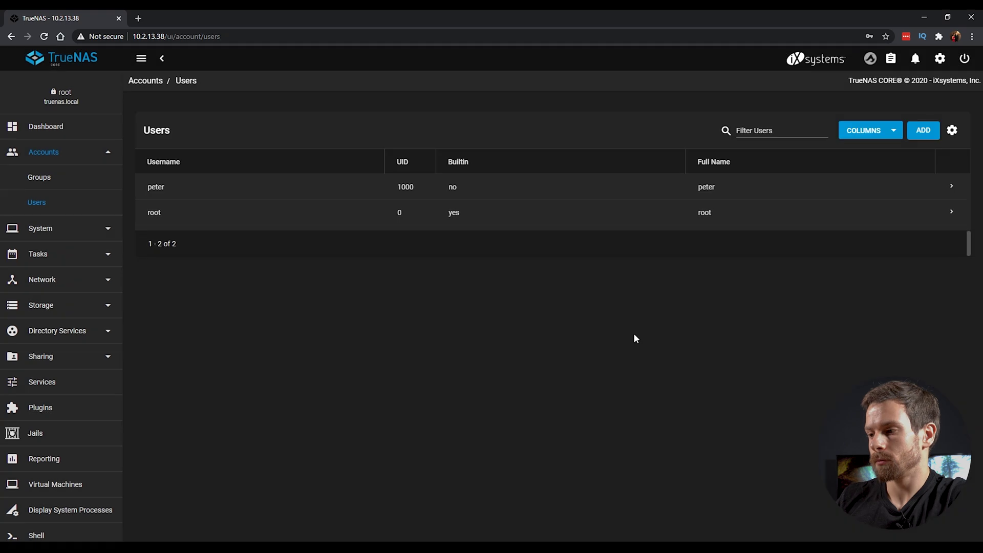
Step: Add a second user account with its full name, username and password
{"action": "left_click", "coordinate": [921, 131]}
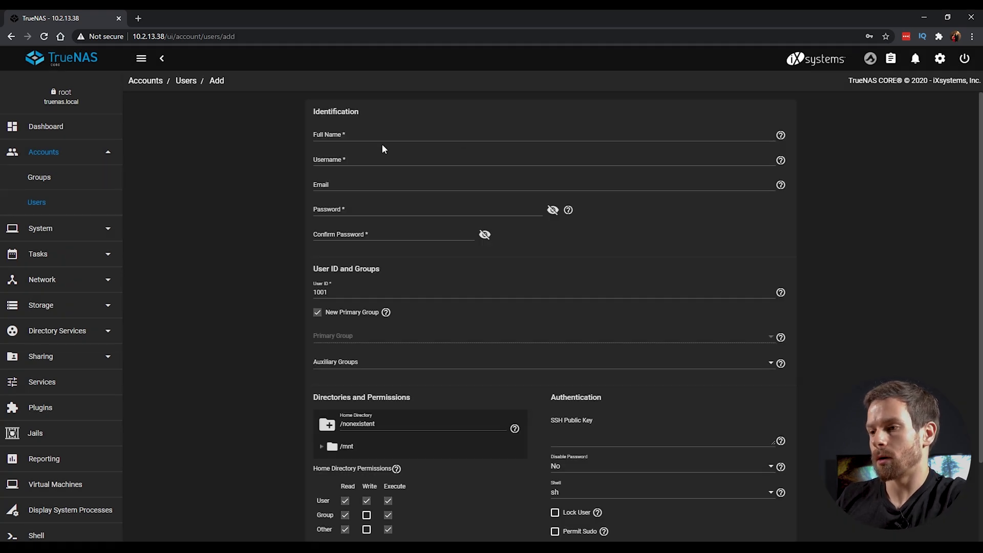
{"action": "left_click", "coordinate": [367, 135]}
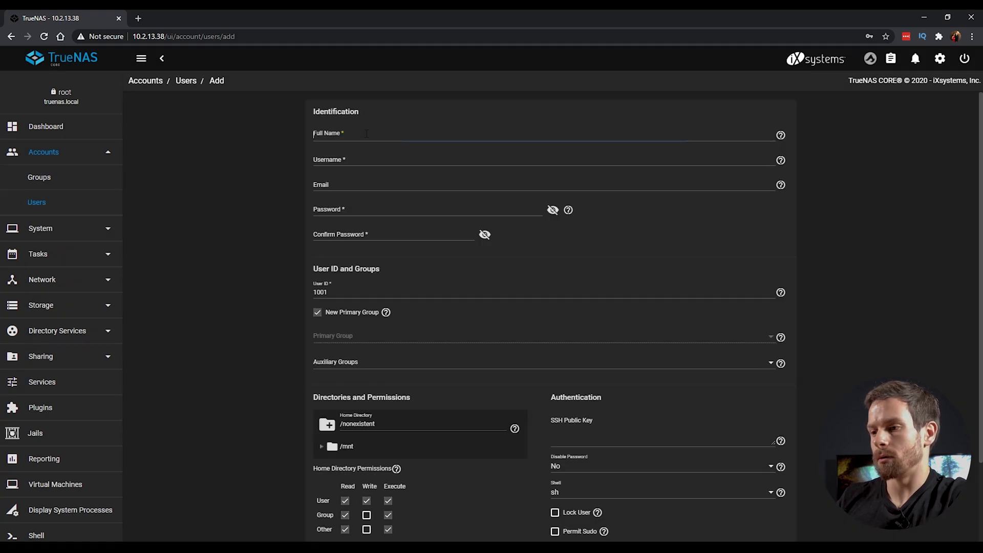
{"action": "key", "text": "Tab"}
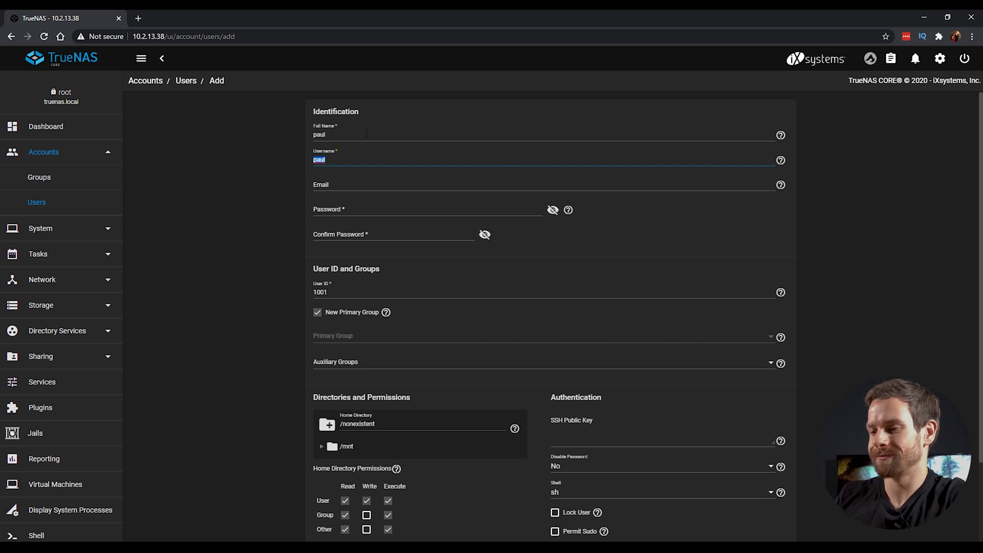
{"action": "key", "text": "Tab"}
{"action": "key", "text": "Tab"}
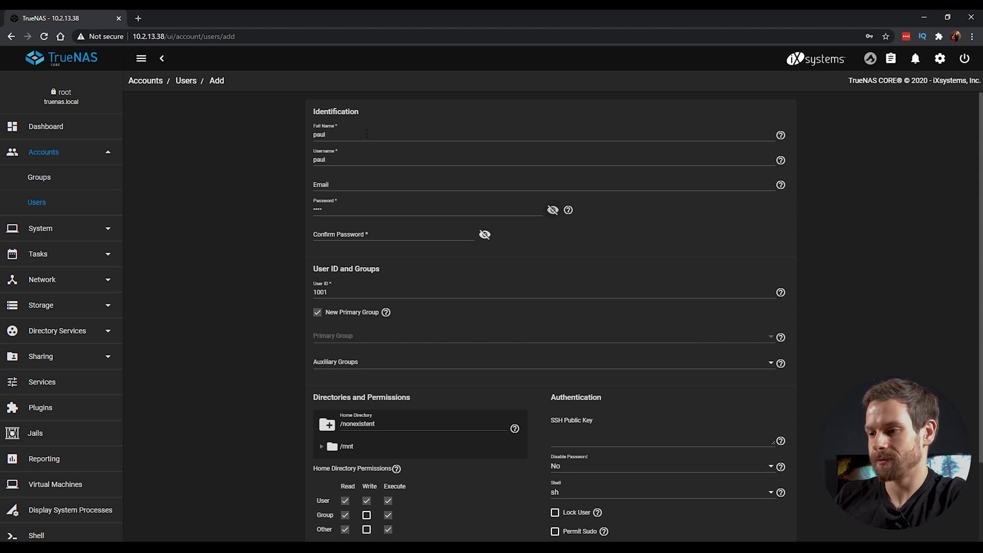
{"action": "key", "text": "Tab"}
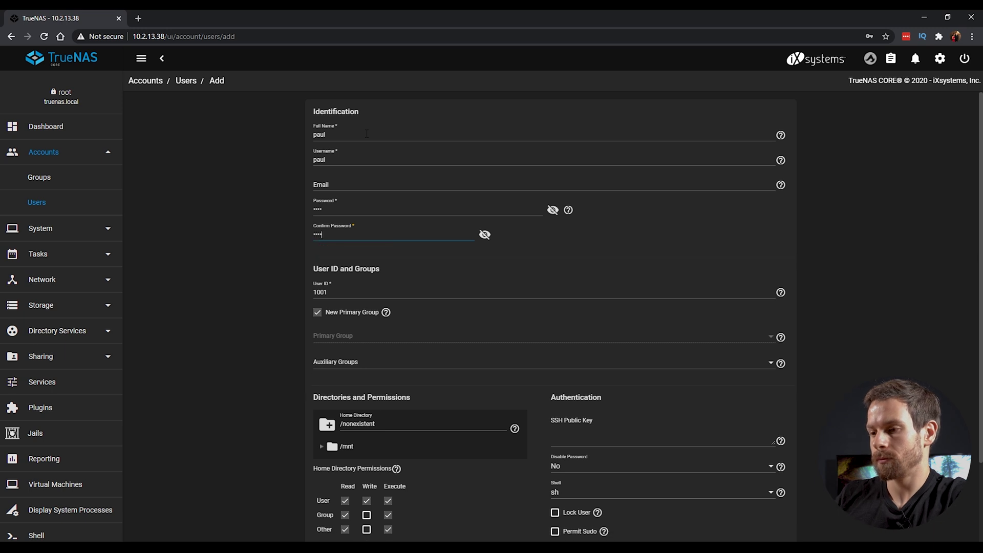
{"action": "scroll", "coordinate": [258, 414], "scroll_direction": "down", "scroll_amount": 3}
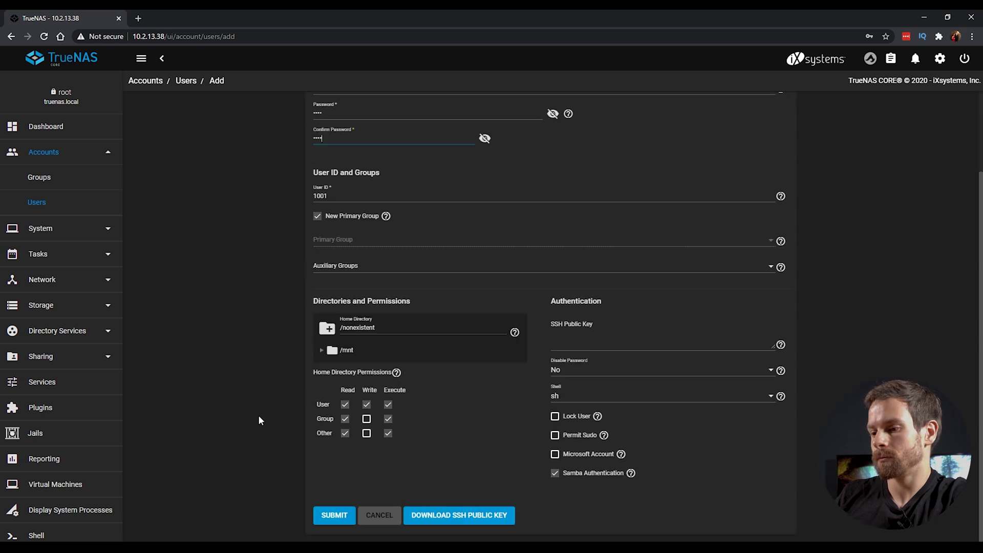
{"action": "left_click", "coordinate": [340, 521]}
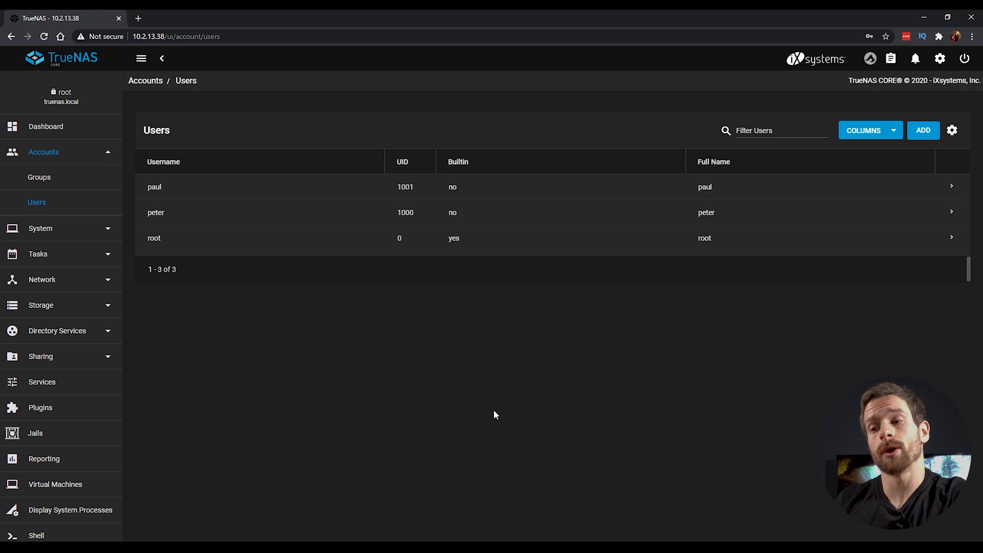
Step: Create the group truenas_users (GID 1002, Samba authentication on) and expand its row
{"action": "left_click", "coordinate": [47, 178]}
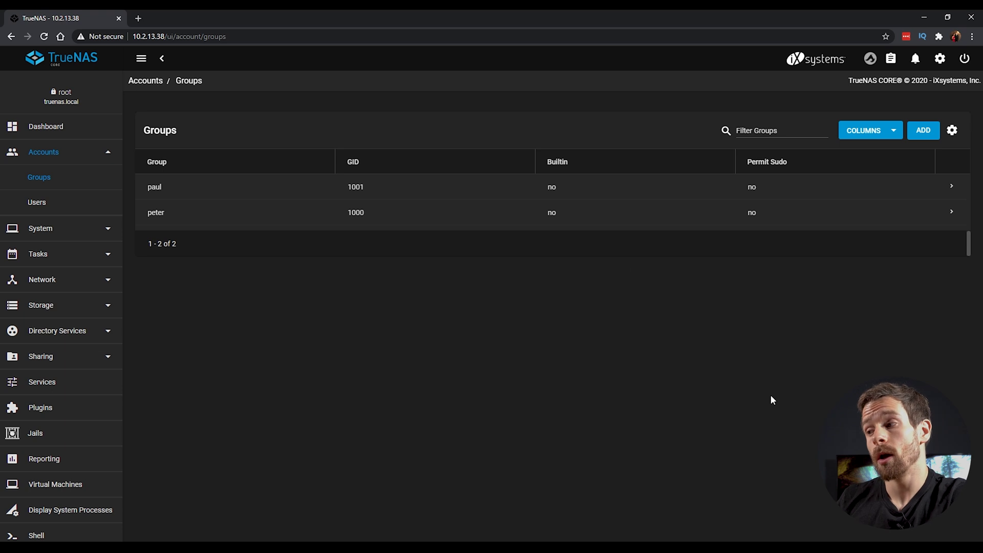
{"action": "left_click", "coordinate": [924, 130]}
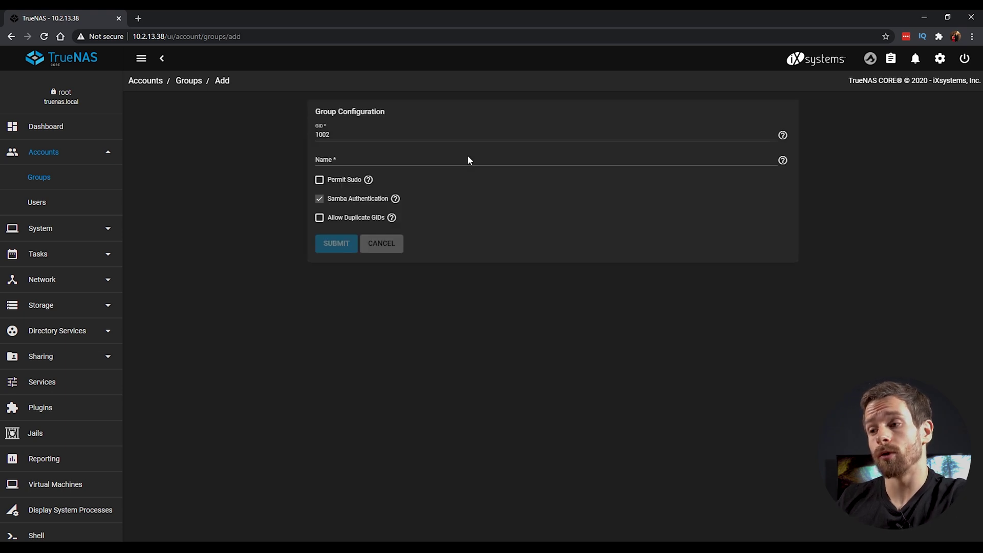
{"action": "left_click", "coordinate": [363, 158]}
{"action": "type", "text": "tru"}
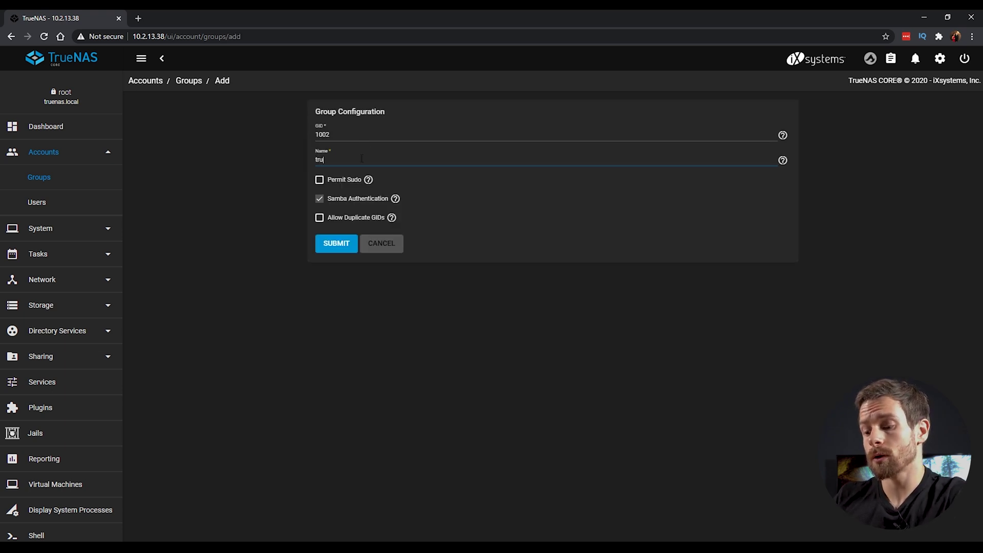
{"action": "type", "text": "neas-"}
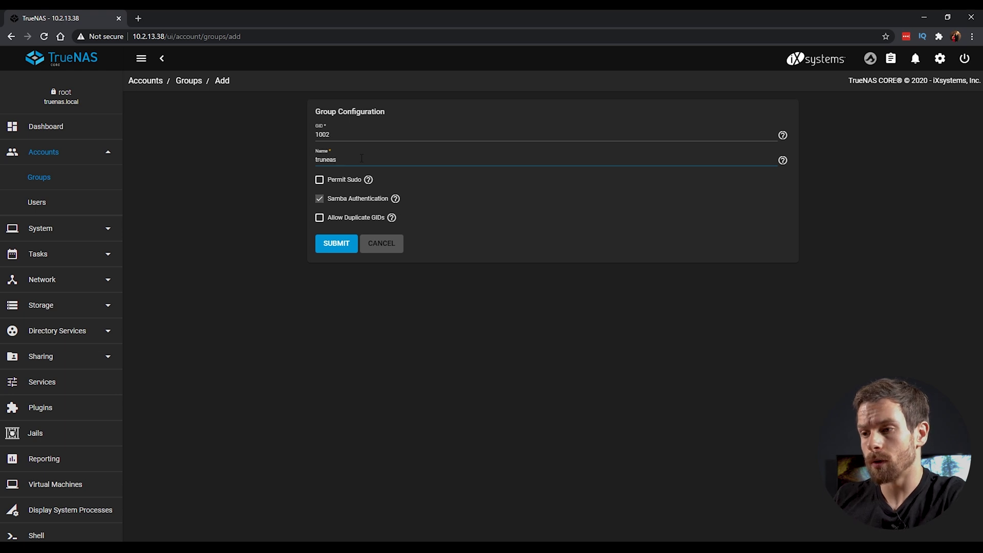
{"action": "key", "text": "BackSpace"}
{"action": "key", "text": "BackSpace"}
{"action": "key", "text": "BackSpace"}
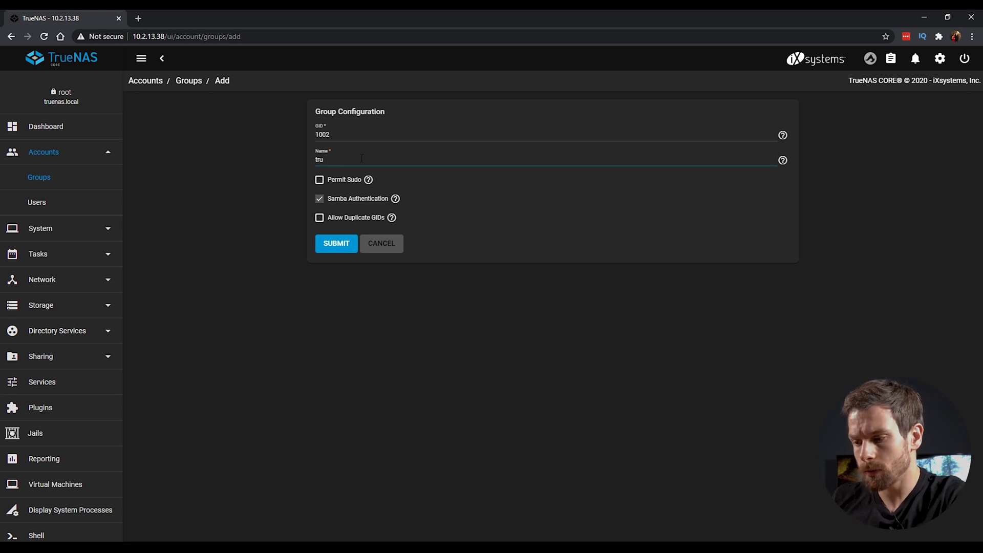
{"action": "type", "text": "enas_users"}
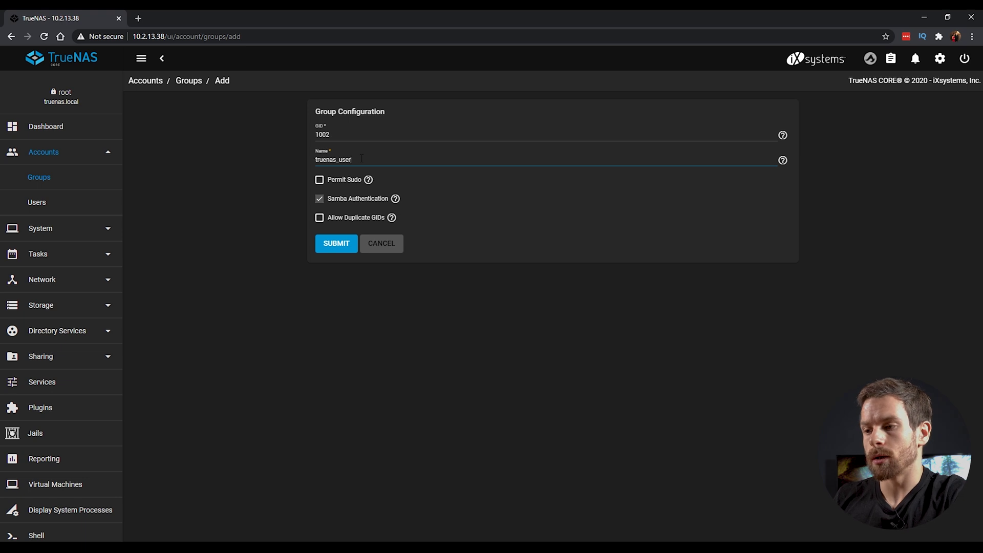
{"action": "left_click", "coordinate": [346, 243]}
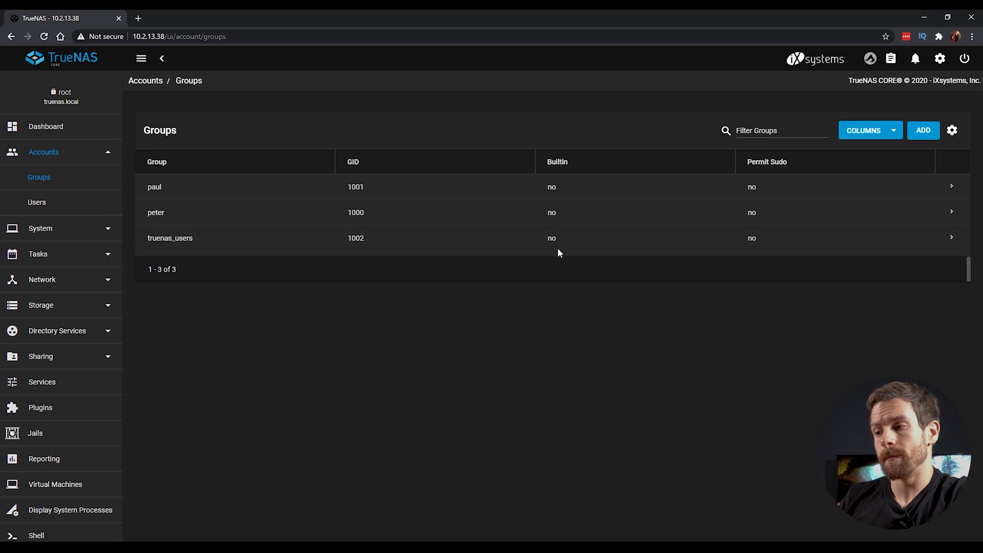
{"action": "left_click", "coordinate": [954, 238]}
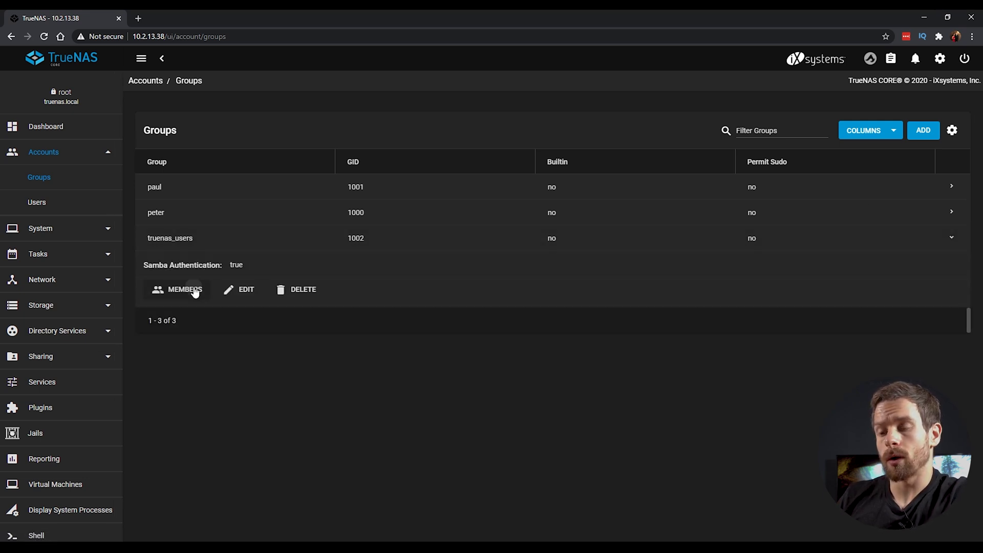
Step: Move both new user accounts into truenas_users' members and save the membership
{"action": "left_click", "coordinate": [192, 288]}
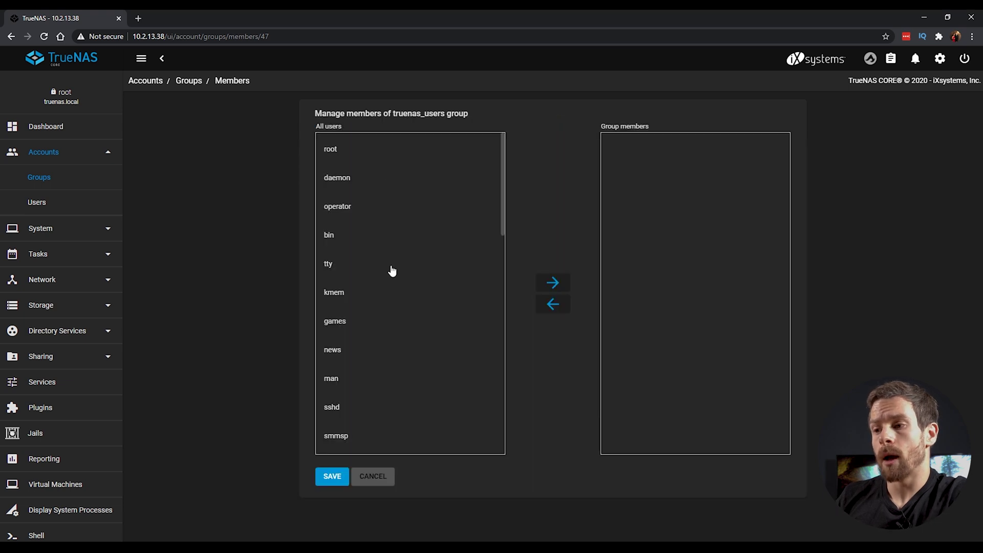
{"action": "scroll", "coordinate": [392, 270], "scroll_direction": "down", "scroll_amount": 15}
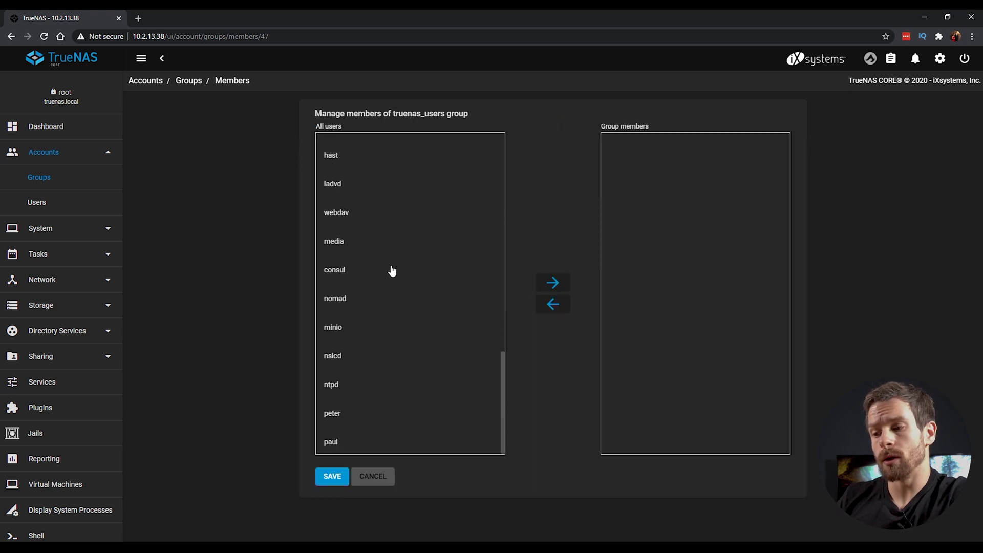
{"action": "left_click", "coordinate": [355, 430]}
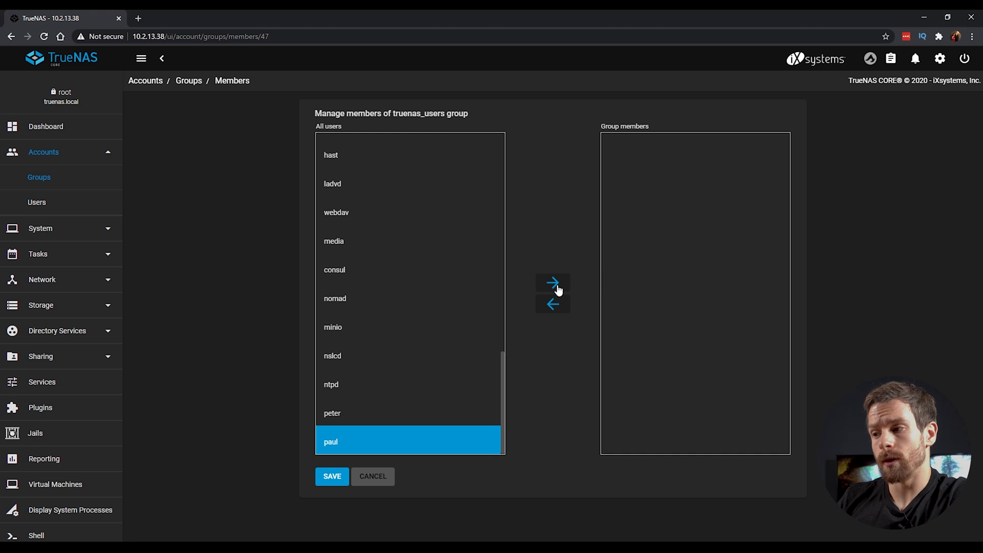
{"action": "left_click", "coordinate": [559, 289]}
{"action": "left_click", "coordinate": [358, 445]}
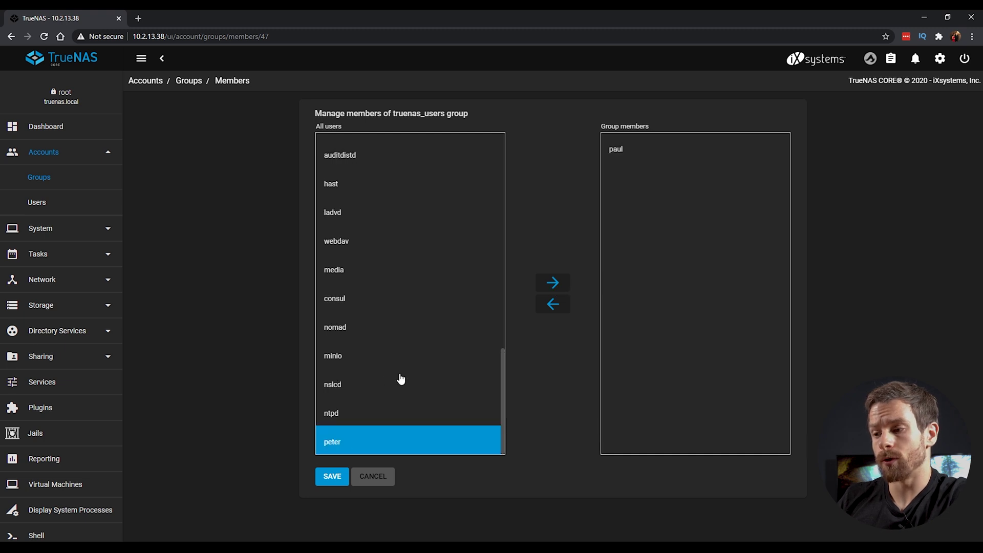
{"action": "left_click", "coordinate": [554, 285]}
{"action": "left_click", "coordinate": [340, 479]}
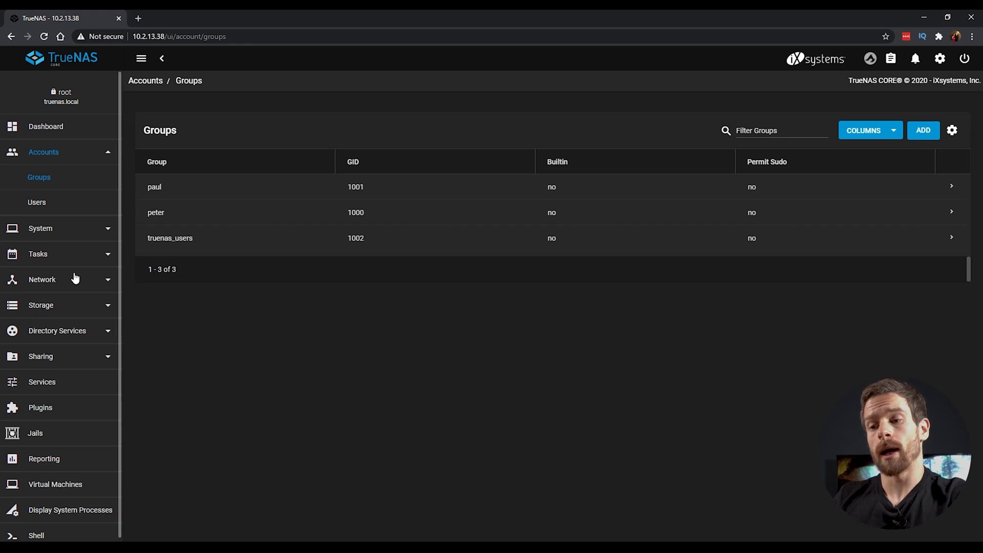
Step: Add a Windows SMB share with path /mnt/vol1/media
{"action": "left_click", "coordinate": [105, 359]}
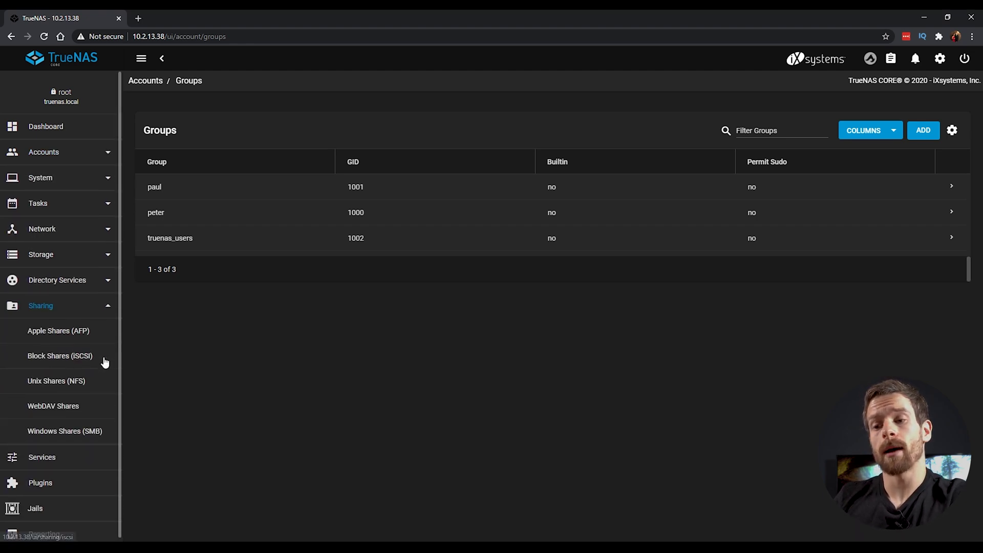
{"action": "left_click", "coordinate": [88, 435]}
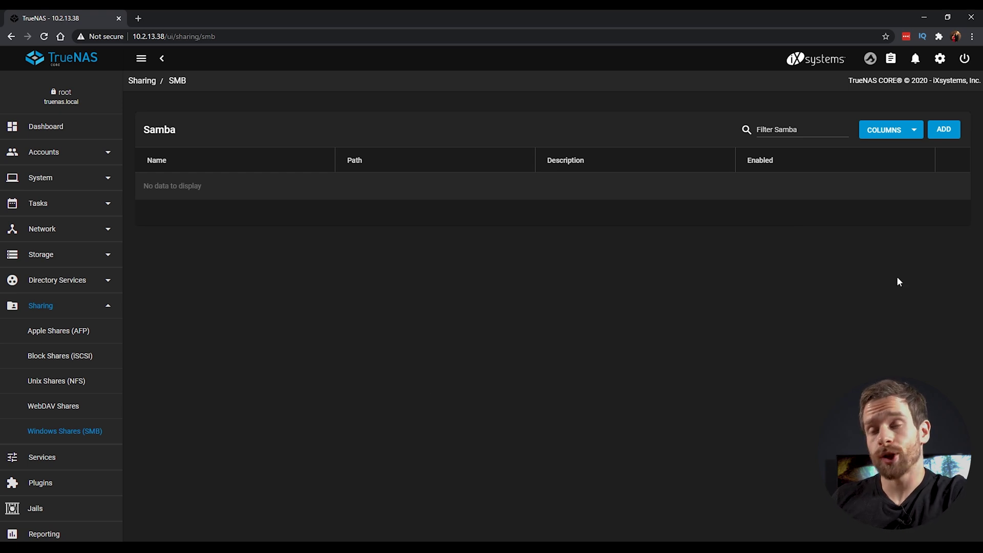
{"action": "left_click", "coordinate": [940, 132]}
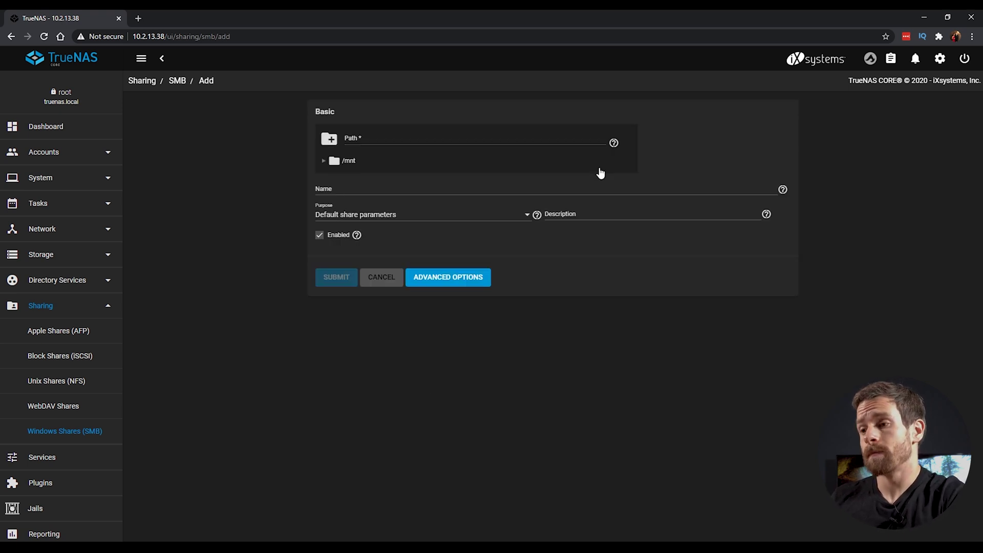
{"action": "left_click", "coordinate": [324, 162]}
{"action": "left_click", "coordinate": [334, 177]}
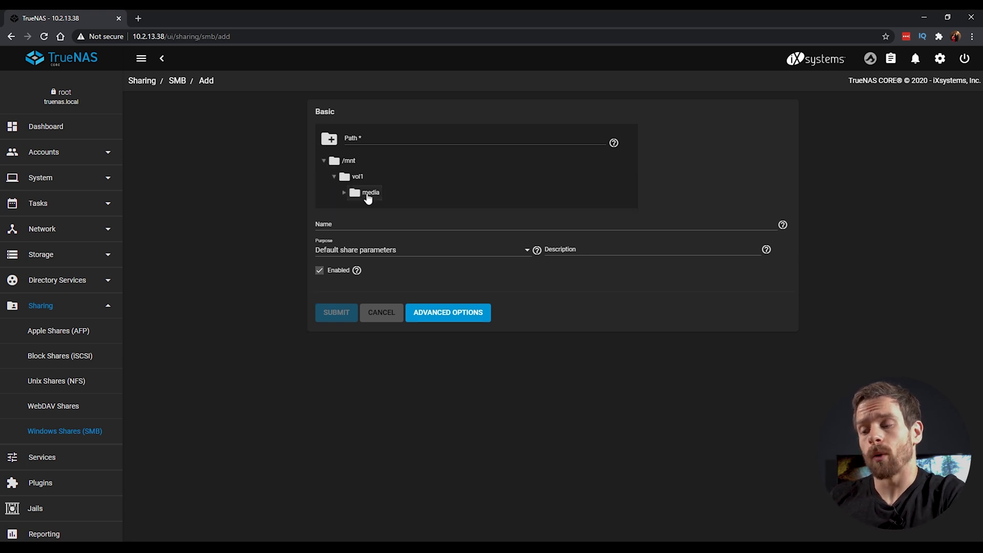
{"action": "left_click", "coordinate": [368, 194]}
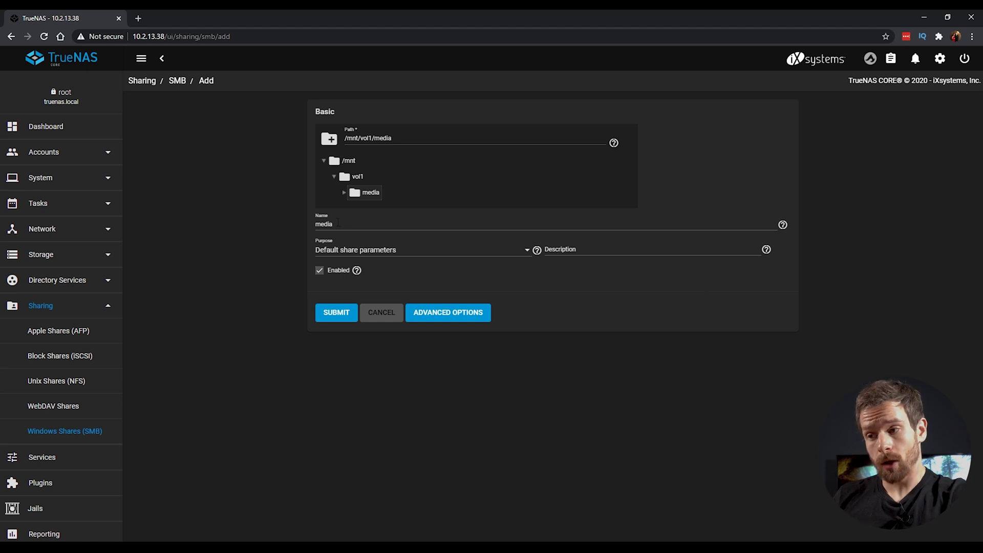
{"action": "left_click", "coordinate": [342, 318]}
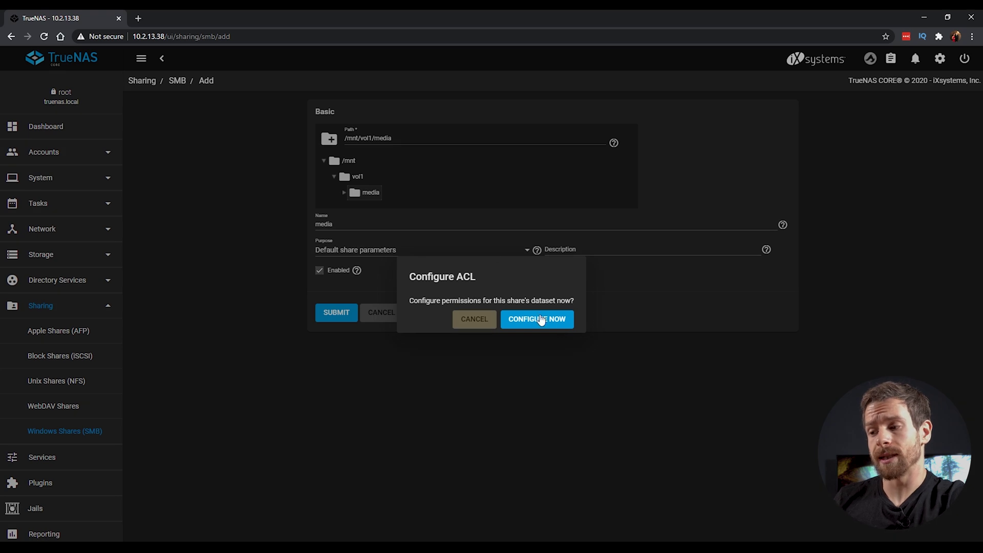
Step: Configure the share's ACL now, starting a custom ACL for /mnt/vol1/media
{"action": "left_click", "coordinate": [545, 320]}
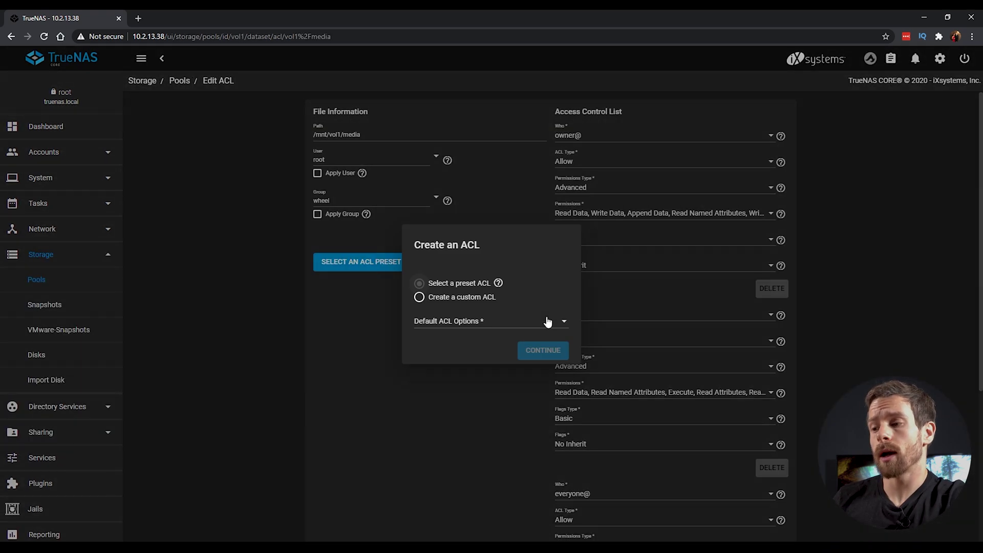
{"action": "left_click", "coordinate": [469, 310]}
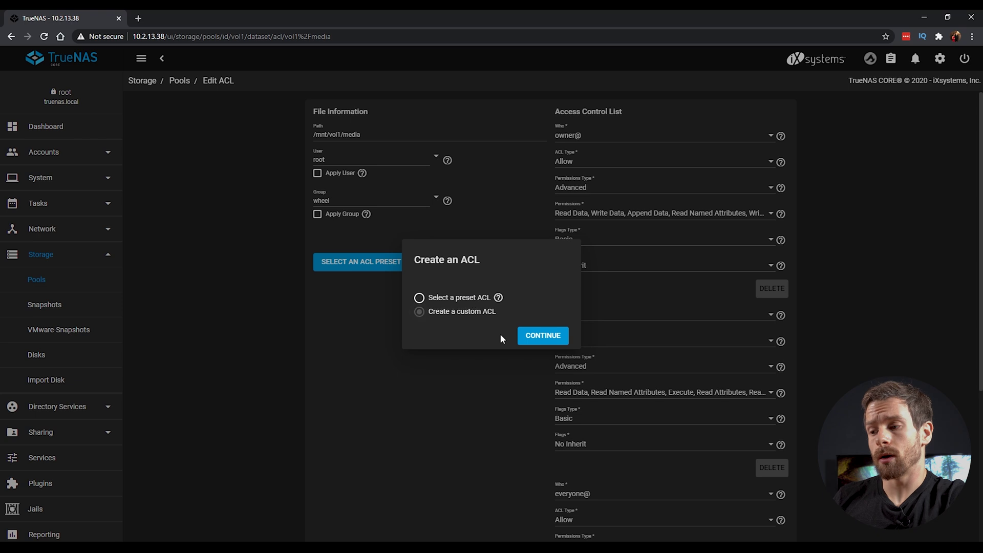
{"action": "left_click", "coordinate": [552, 334]}
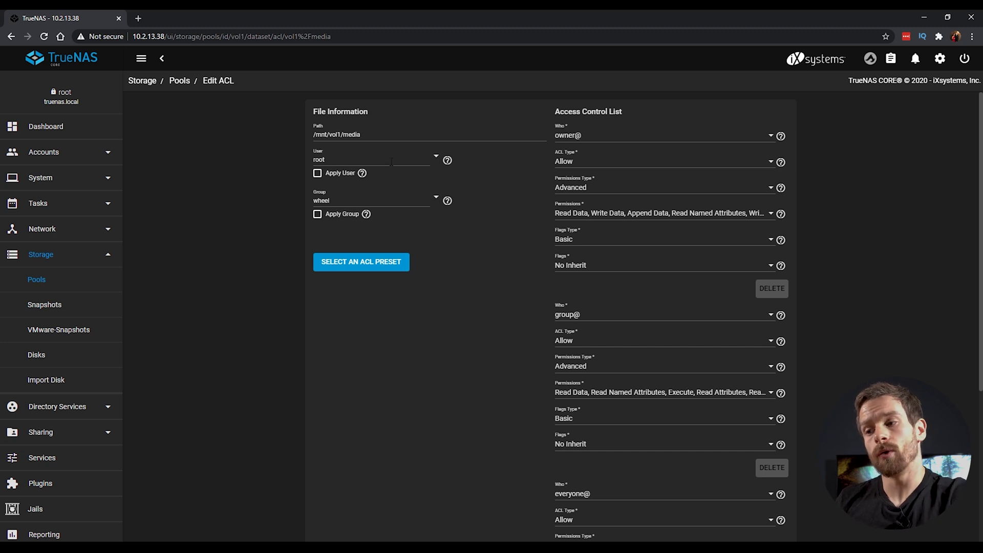
{"action": "left_click", "coordinate": [430, 200]}
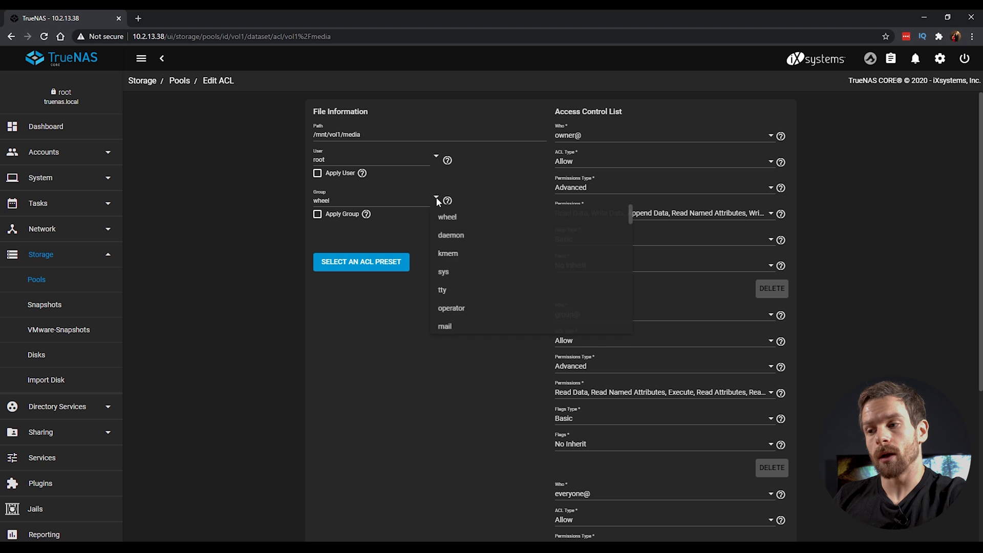
Step: Replace group wheel with truenas_users and tick Apply Group
{"action": "left_click", "coordinate": [361, 201]}
{"action": "key", "text": "BackSpace"}
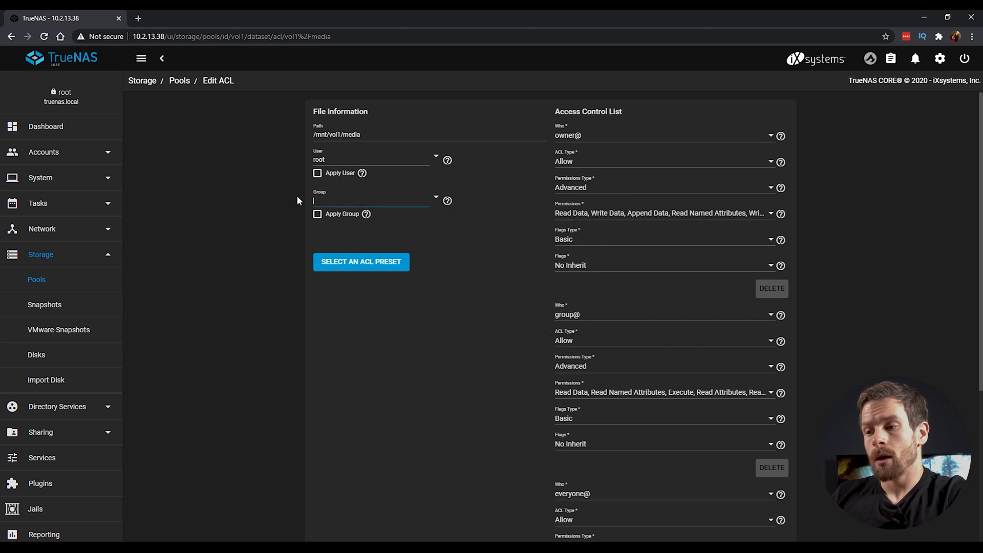
{"action": "type", "text": "truenas"}
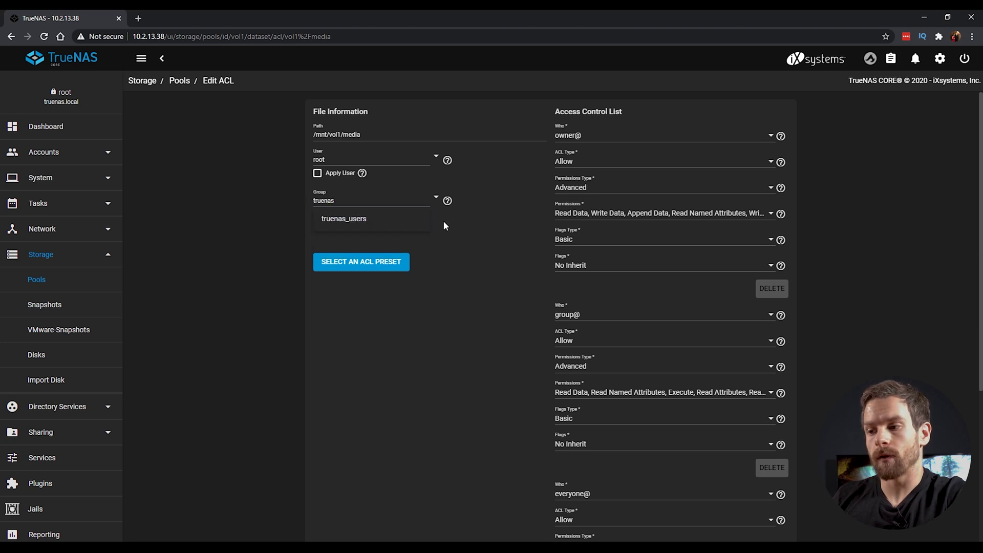
{"action": "left_click", "coordinate": [345, 218]}
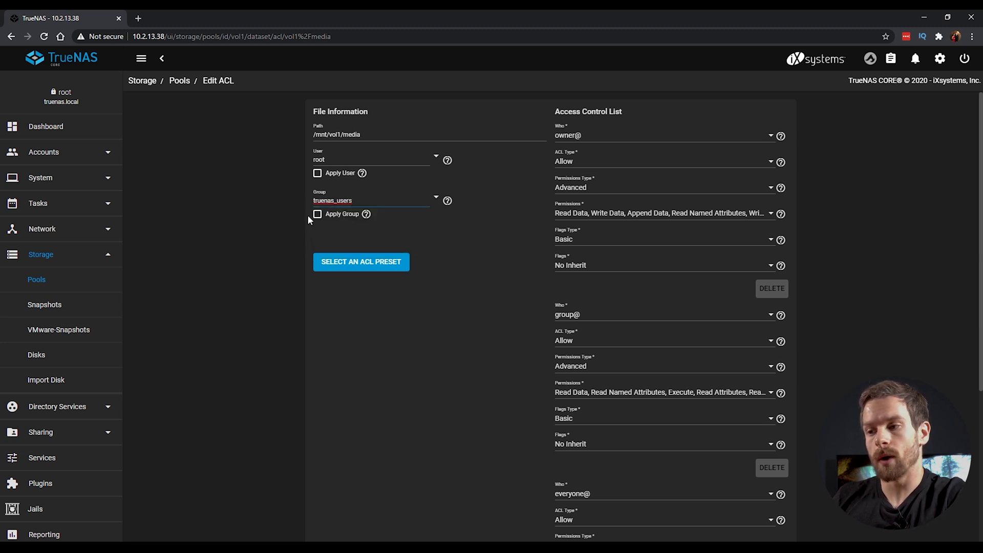
{"action": "left_click", "coordinate": [317, 214]}
Step: Delete the everyone@ entry from the ACL
{"action": "scroll", "coordinate": [440, 348], "scroll_direction": "down", "scroll_amount": 2}
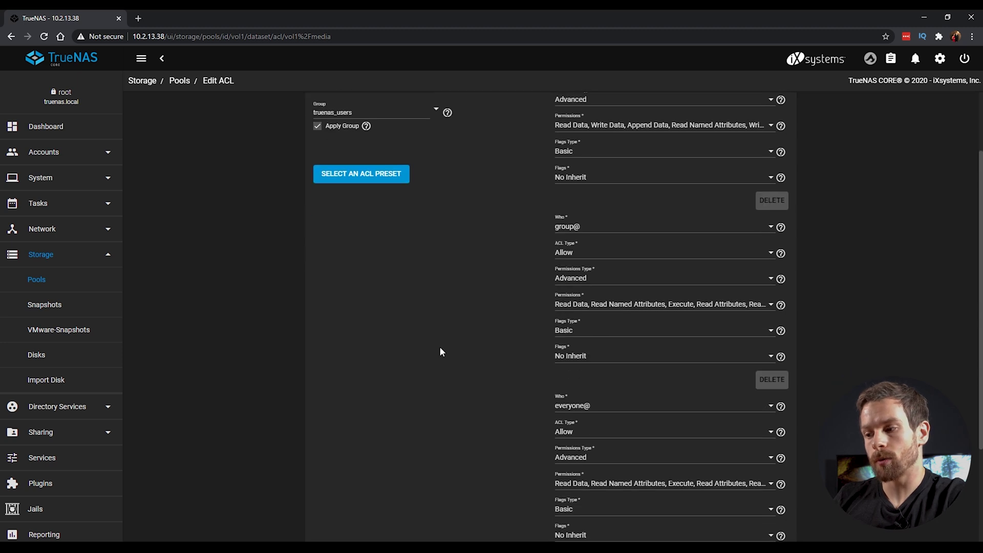
{"action": "scroll", "coordinate": [439, 352], "scroll_direction": "down", "scroll_amount": 2}
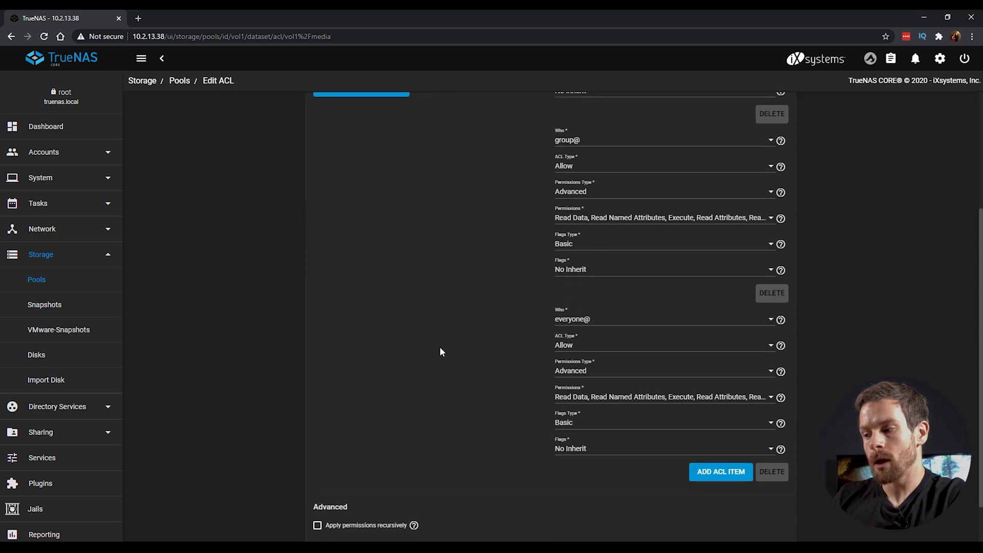
{"action": "left_click", "coordinate": [775, 469]}
{"action": "scroll", "coordinate": [872, 258], "scroll_direction": "up", "scroll_amount": 2}
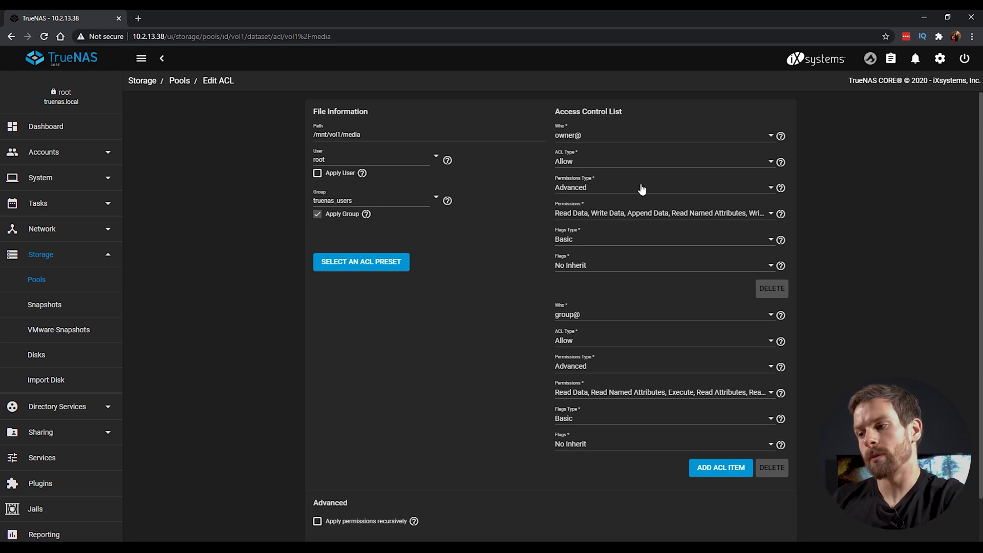
Step: Set both owner@ and group@ to basic Full Control permissions
{"action": "left_click", "coordinate": [713, 185]}
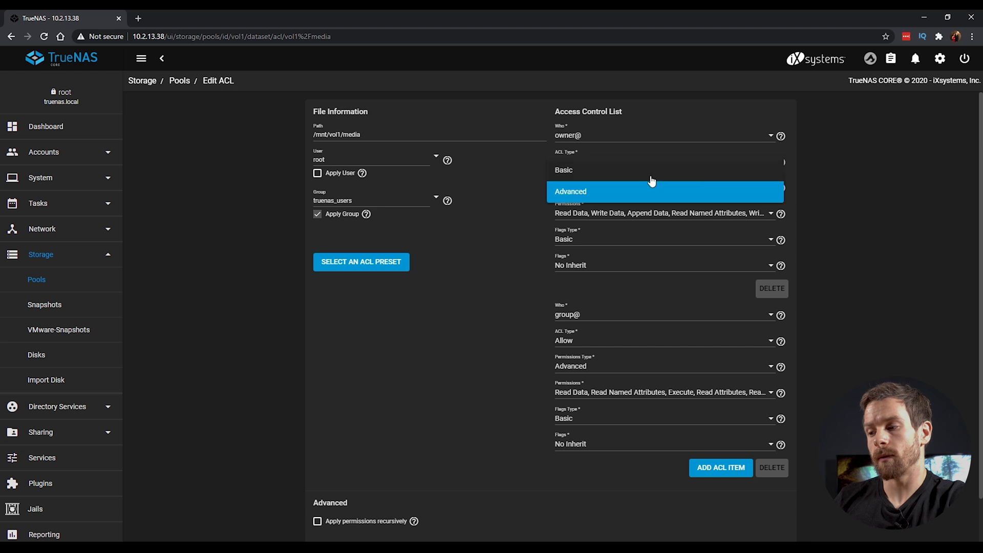
{"action": "left_click", "coordinate": [589, 170]}
{"action": "left_click", "coordinate": [595, 219]}
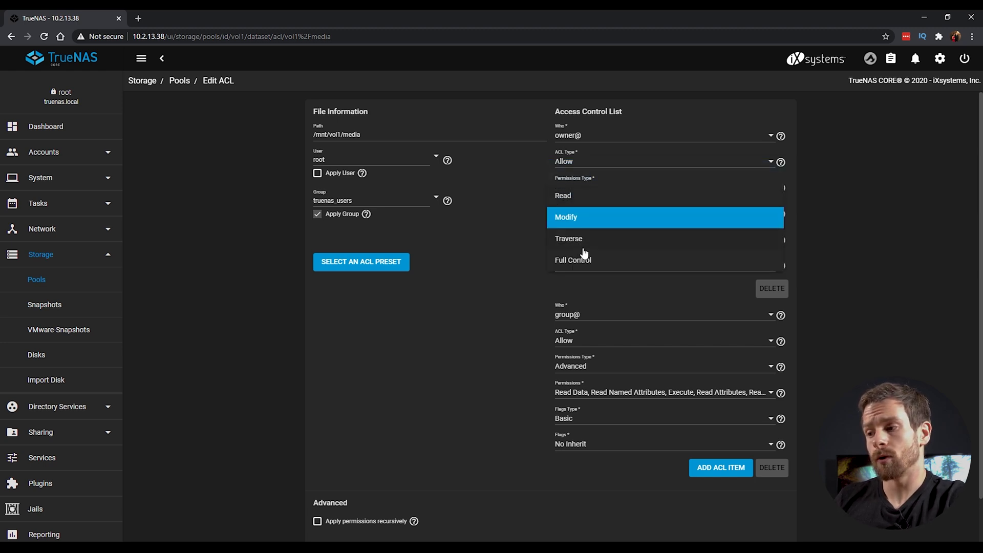
{"action": "left_click", "coordinate": [603, 264]}
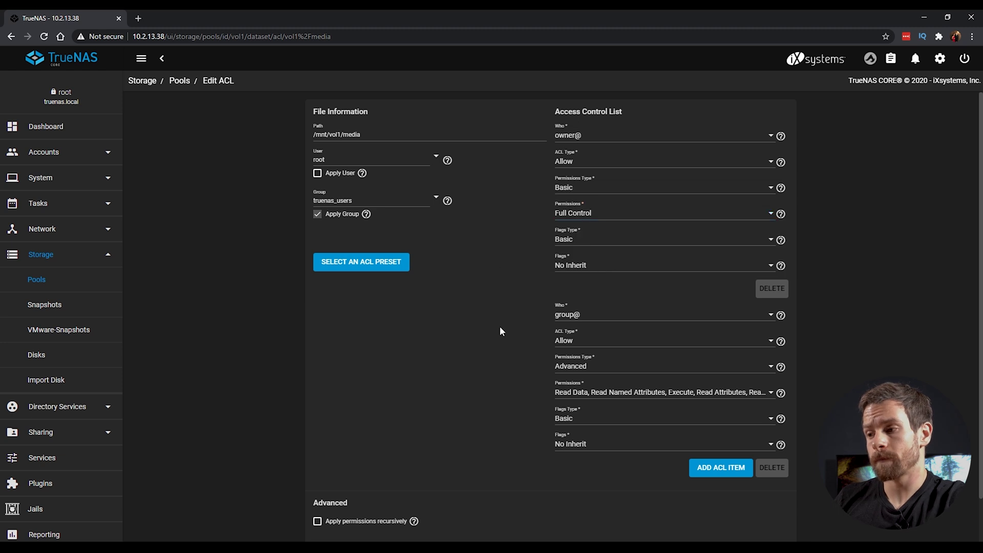
{"action": "scroll", "coordinate": [500, 326], "scroll_direction": "down", "scroll_amount": 1}
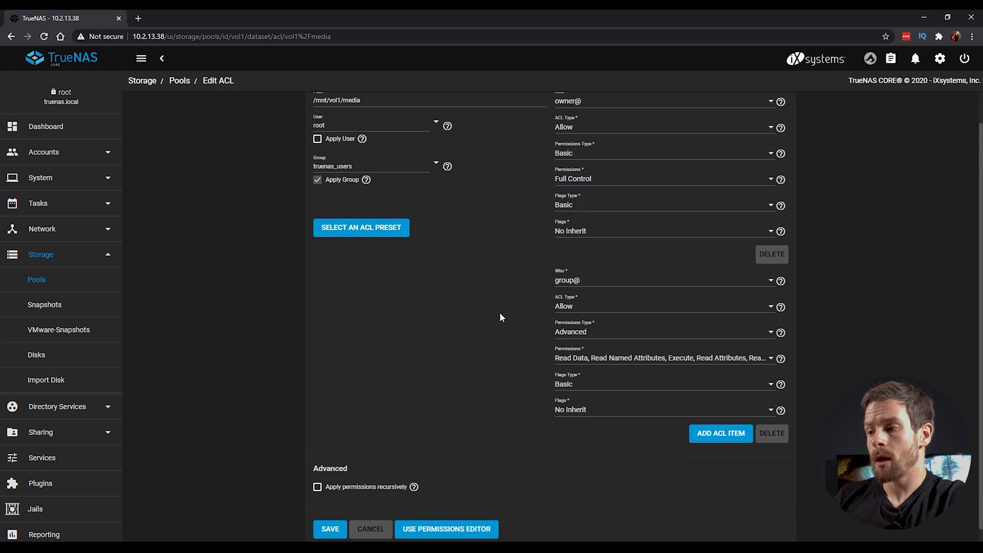
{"action": "left_click", "coordinate": [643, 338]}
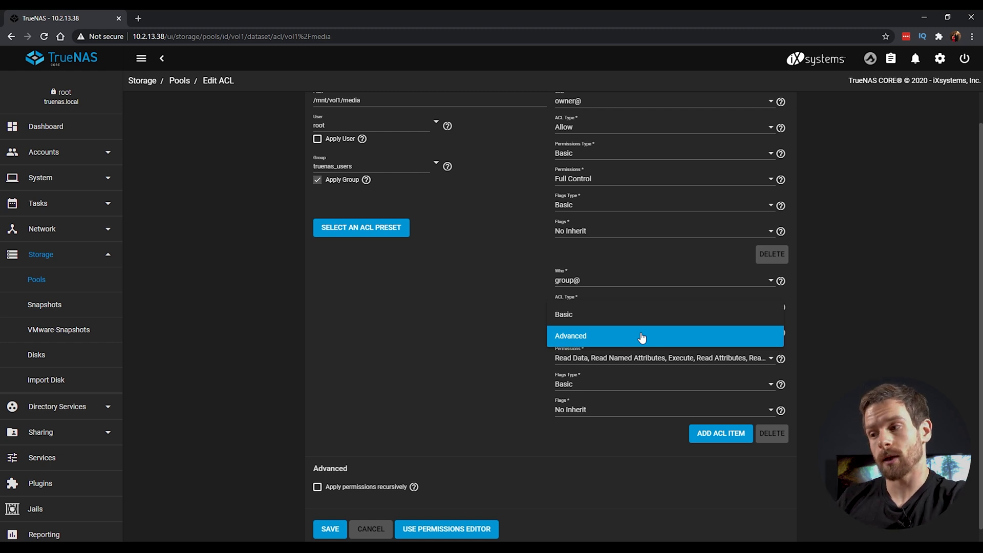
{"action": "left_click", "coordinate": [579, 317]}
{"action": "left_click", "coordinate": [611, 359]}
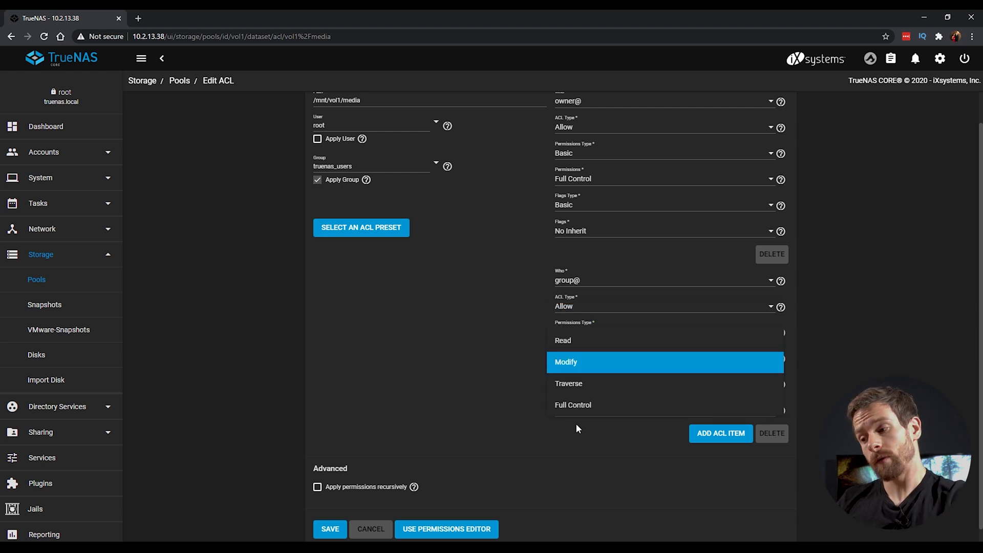
{"action": "left_click", "coordinate": [590, 408]}
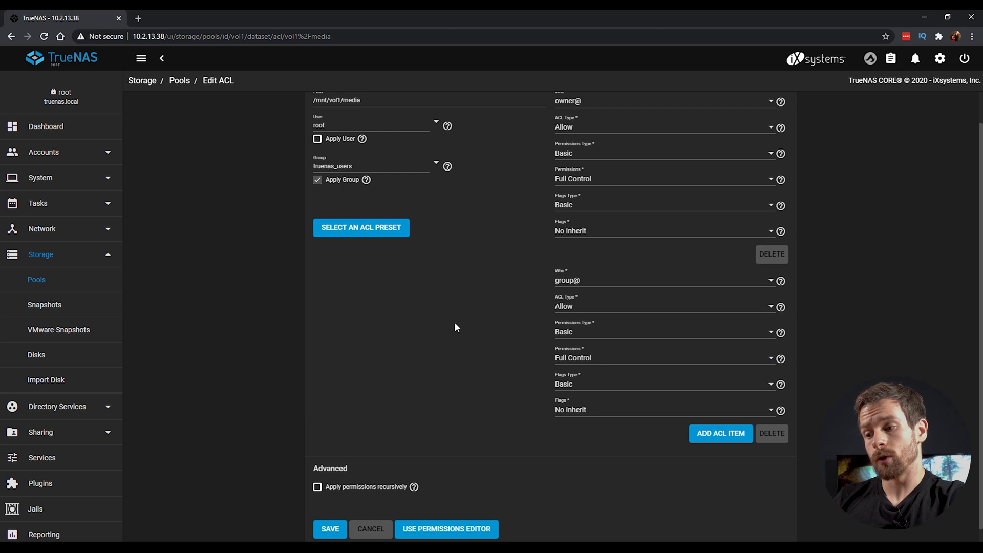
{"action": "scroll", "coordinate": [464, 359], "scroll_direction": "down", "scroll_amount": 1}
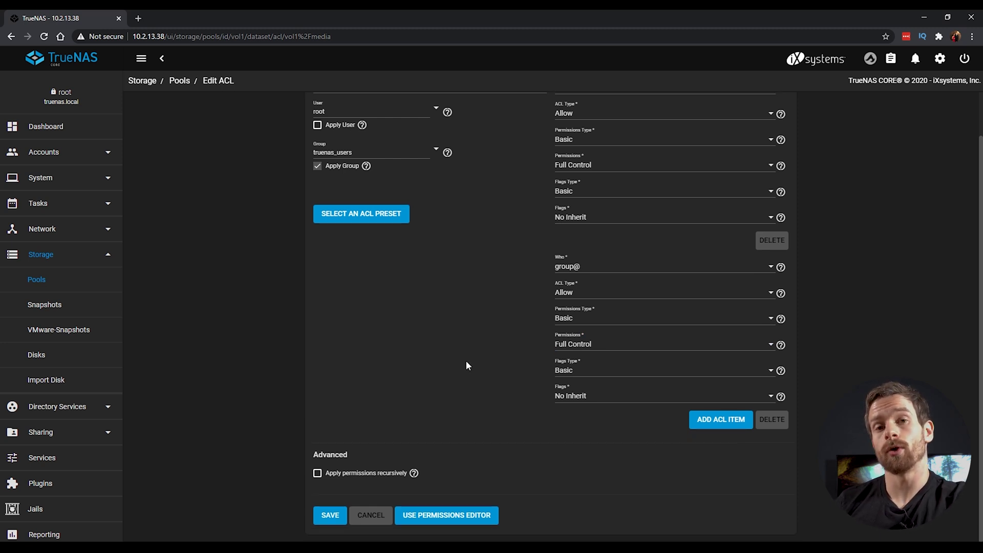
Step: Set the owner@ and group@ flags to Inherit and save the ACL
{"action": "left_click", "coordinate": [621, 219]}
{"action": "left_click", "coordinate": [575, 202]}
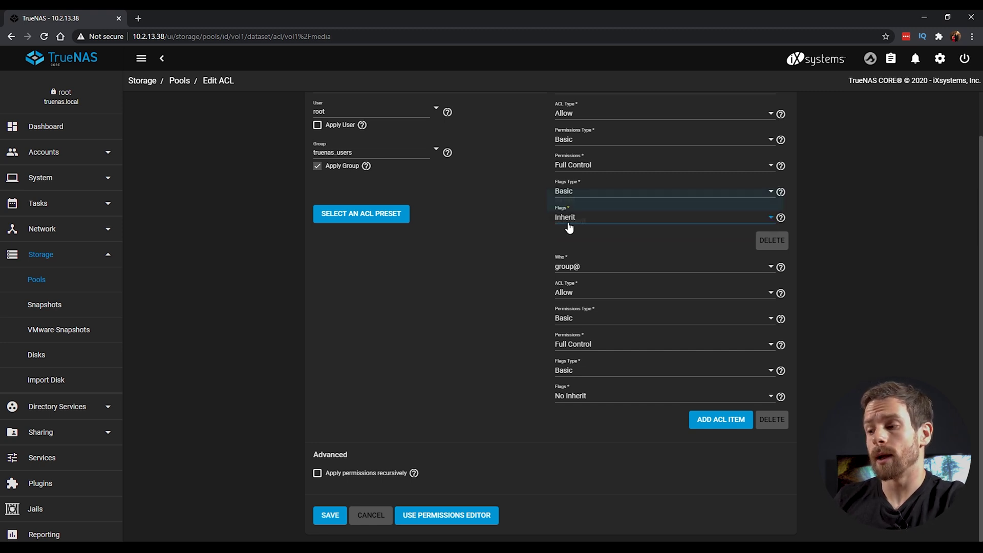
{"action": "left_click", "coordinate": [587, 392]}
{"action": "left_click", "coordinate": [575, 387]}
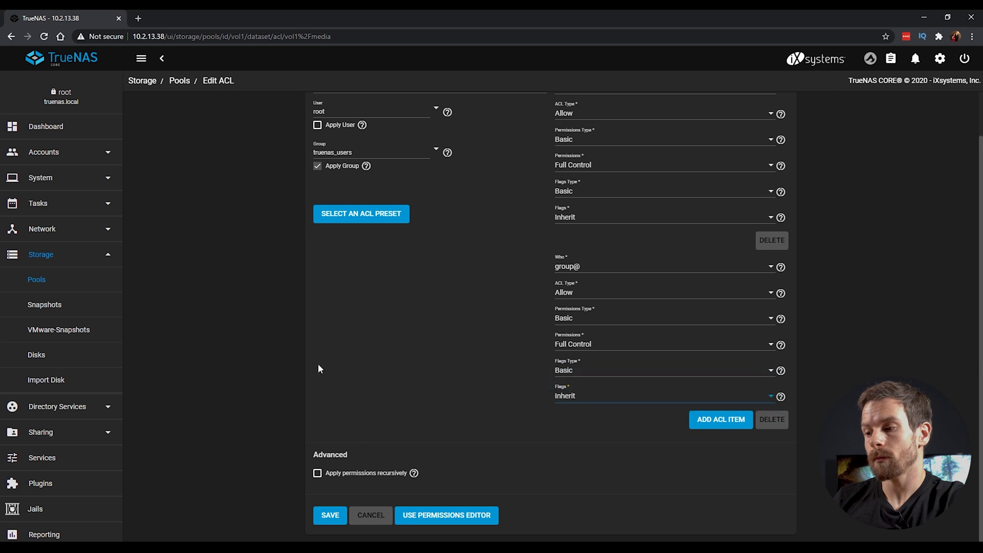
{"action": "left_click", "coordinate": [330, 516]}
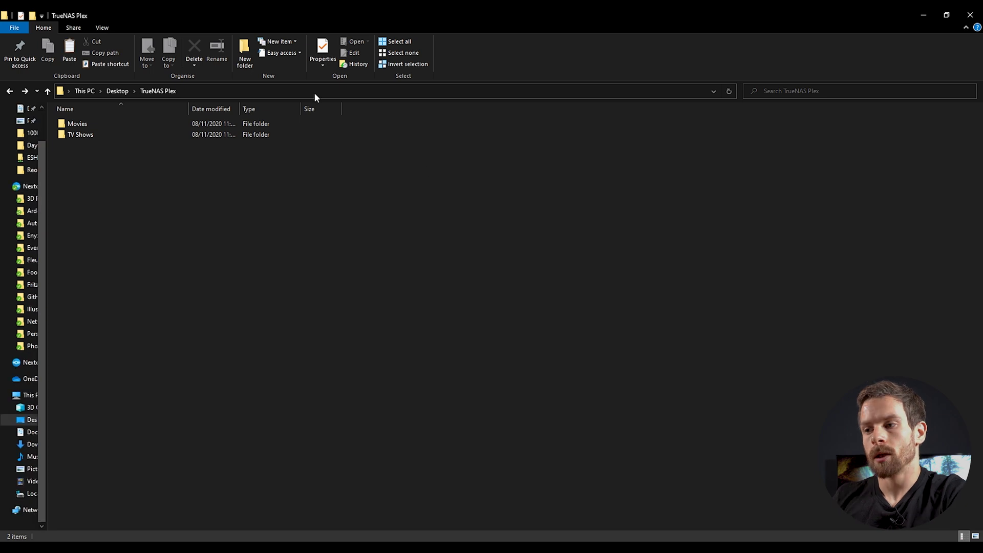
Step: Select the Movies and TV Shows folders, then browse to \\10.2.13.38\ in File Explorer
{"action": "left_click_drag", "start_coordinate": [125, 242], "coordinate": [143, 127]}
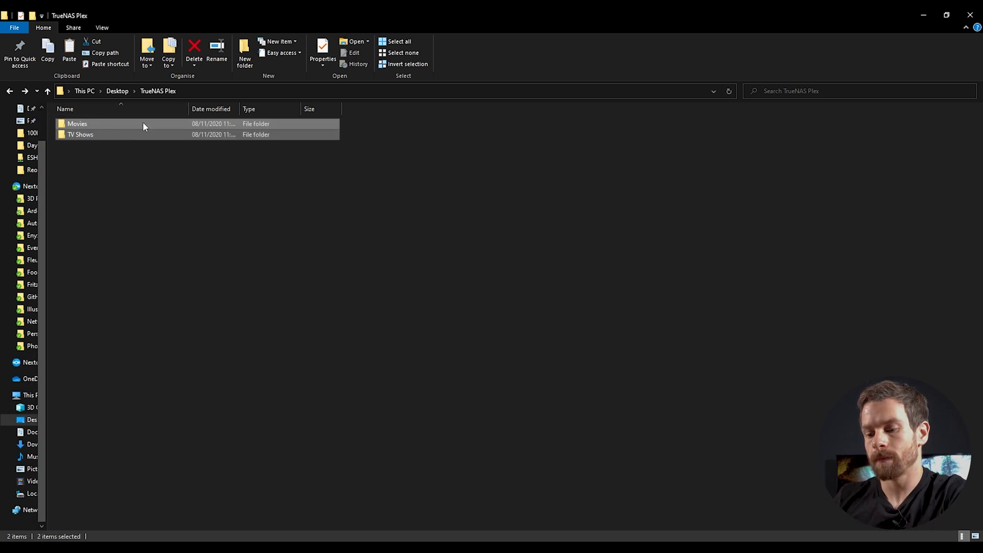
{"action": "left_click", "coordinate": [221, 88]}
{"action": "type", "text": "\\10"}
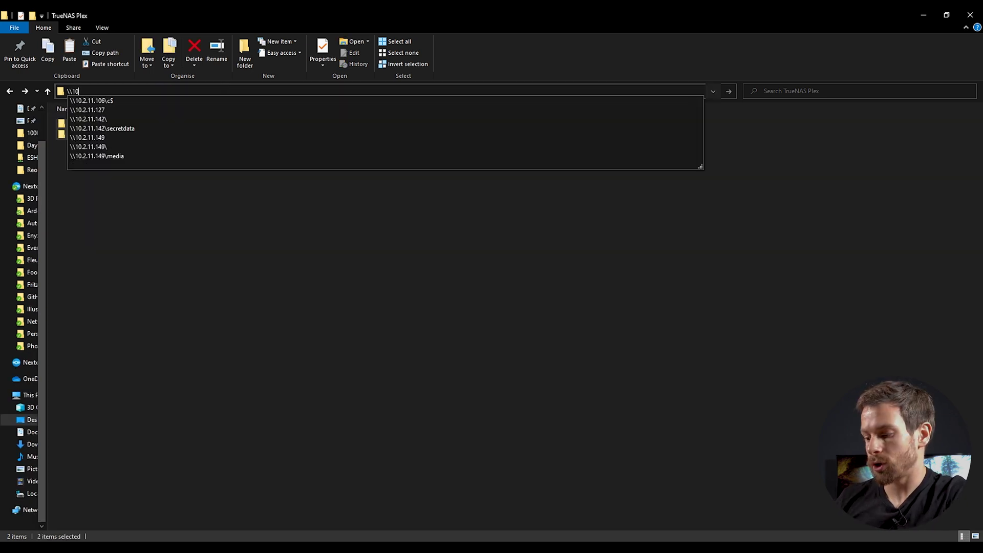
{"action": "type", "text": ".2.13.38\\"}
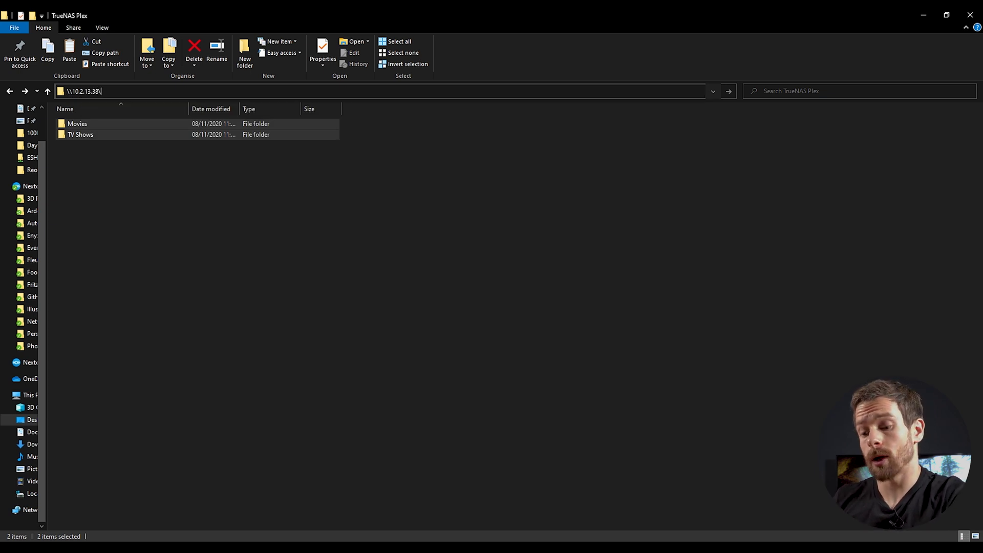
{"action": "key", "text": "Return"}
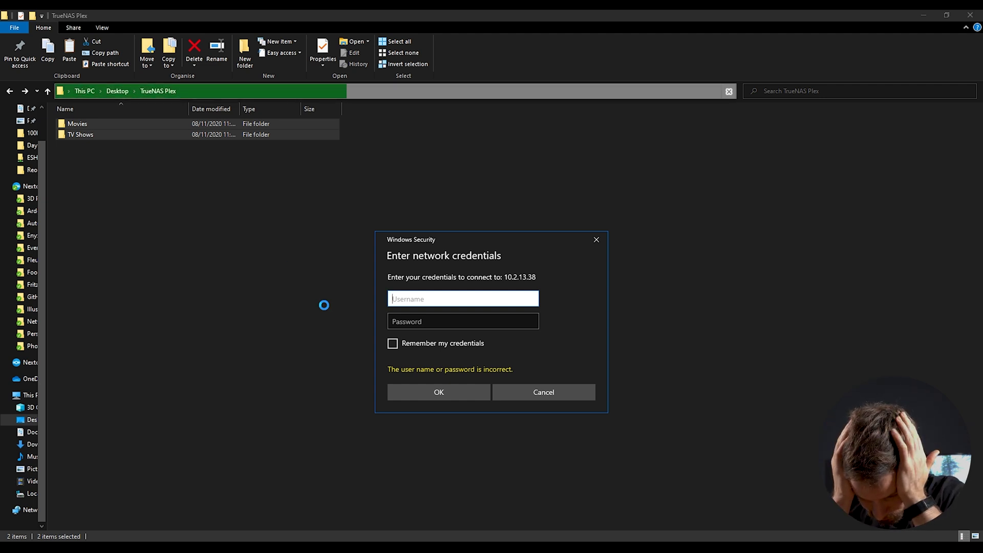
Step: Enter the NAS user's username and password, then open the media share
{"action": "type", "text": "peter"}
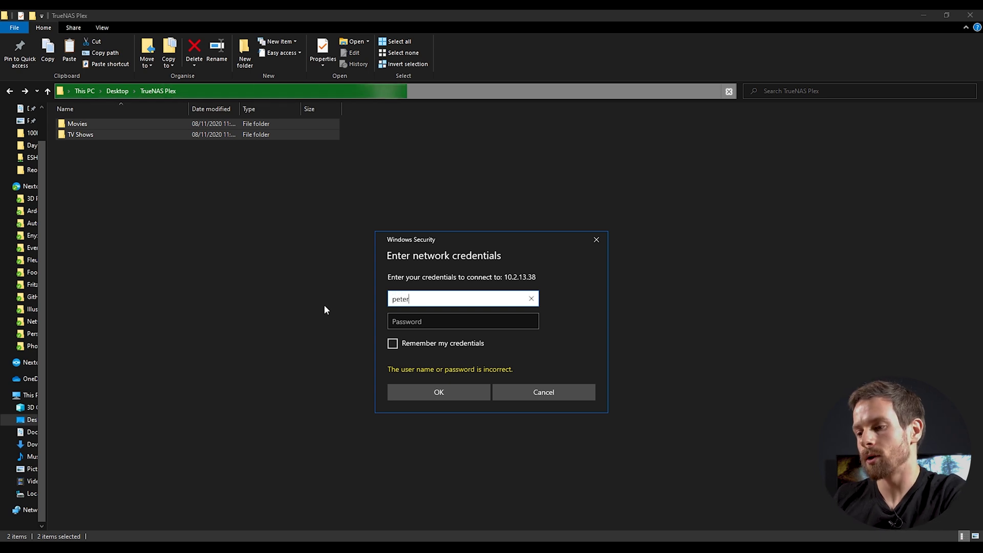
{"action": "key", "text": "Tab"}
{"action": "type", "text": "•••••"}
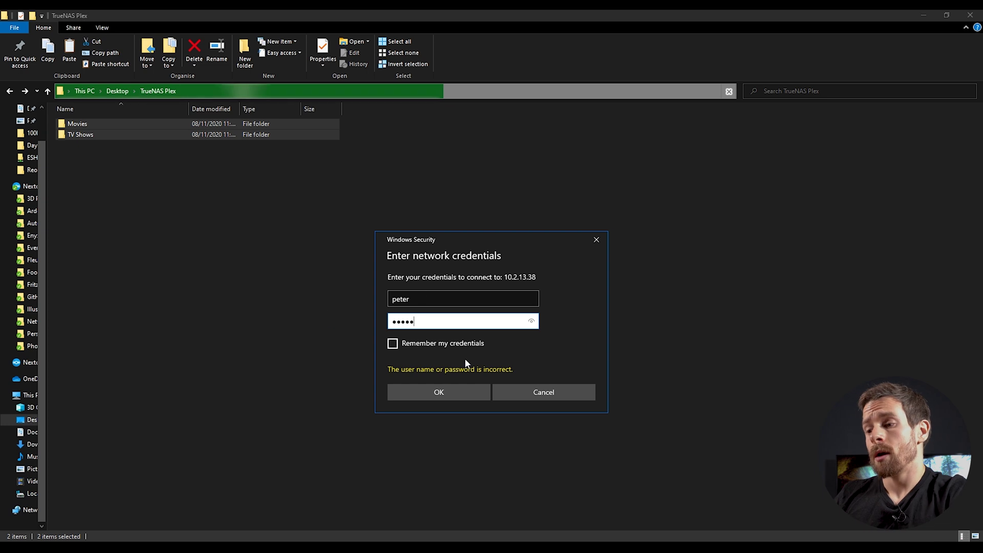
{"action": "left_click", "coordinate": [453, 394]}
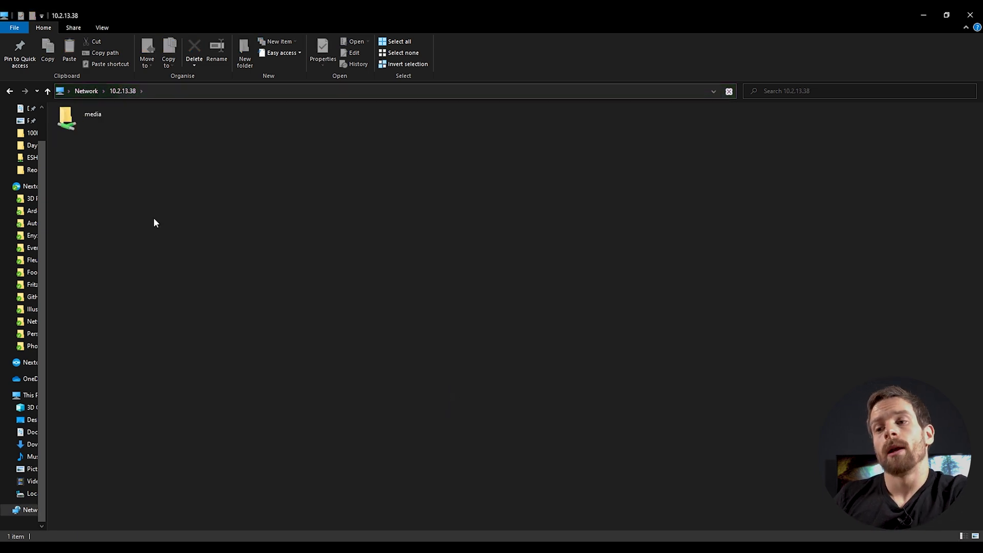
{"action": "double_click", "coordinate": [99, 120]}
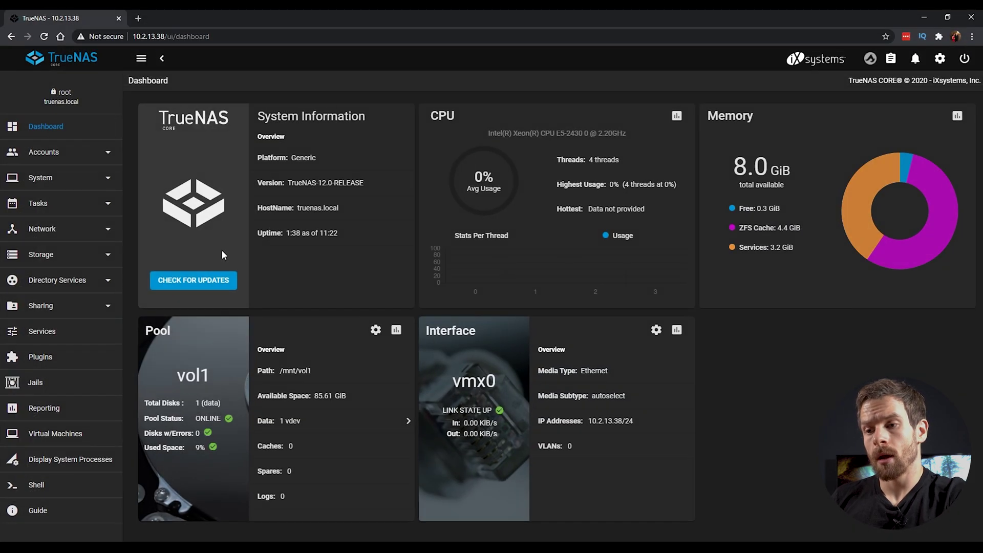
Step: Set vol1 as the pool for plugin and jail storage
{"action": "left_click", "coordinate": [41, 358]}
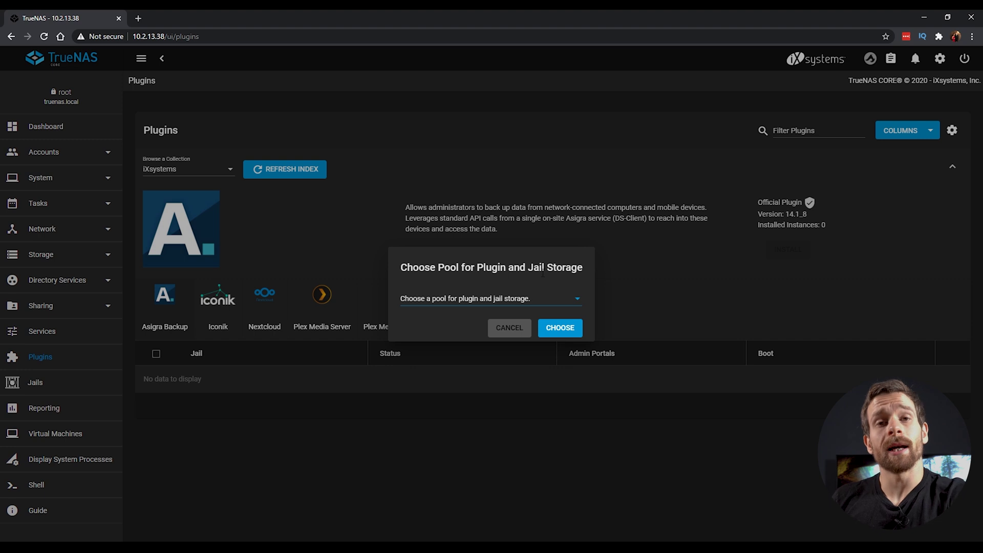
{"action": "left_click", "coordinate": [564, 306]}
{"action": "left_click", "coordinate": [411, 313]}
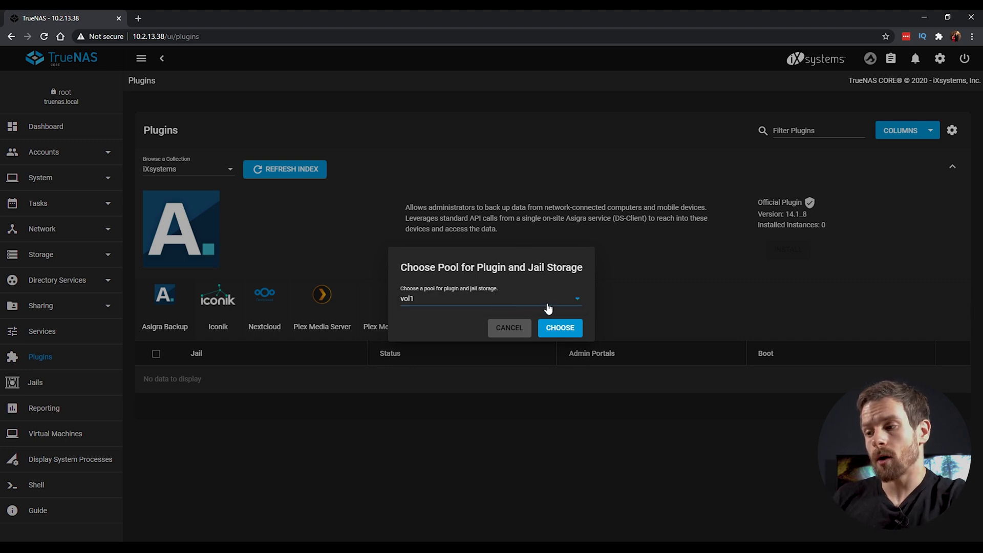
{"action": "left_click", "coordinate": [562, 332]}
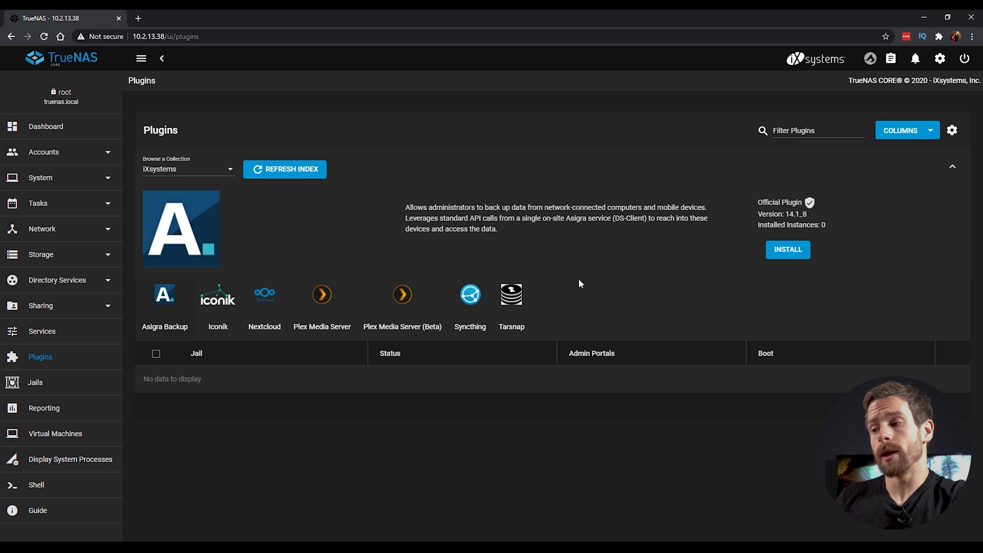
Step: Browse the Community collection, return to iXsystems, and open the Plex Media Server install form
{"action": "left_click", "coordinate": [197, 170]}
{"action": "left_click", "coordinate": [180, 192]}
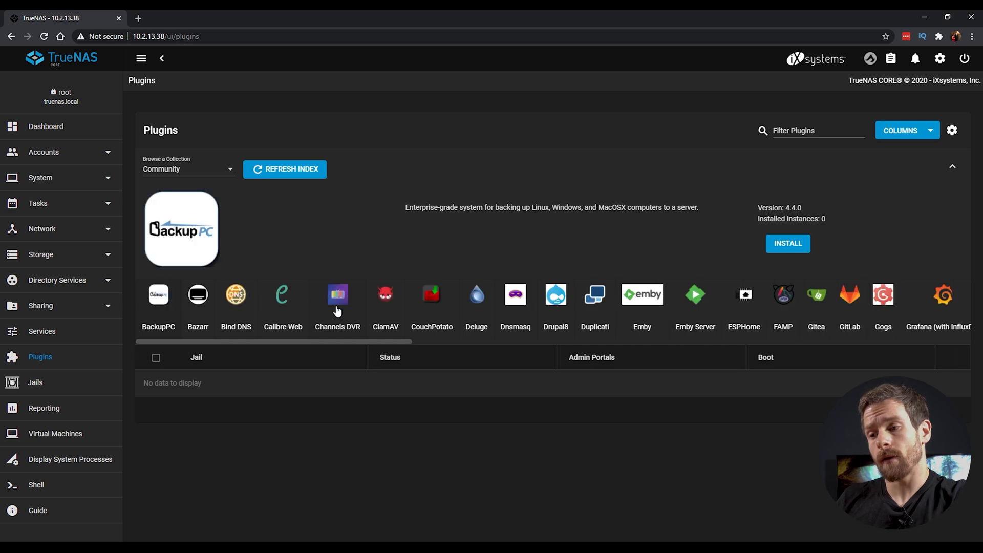
{"action": "left_click_drag", "start_coordinate": [334, 341], "coordinate": [205, 298]}
{"action": "left_click", "coordinate": [186, 169]}
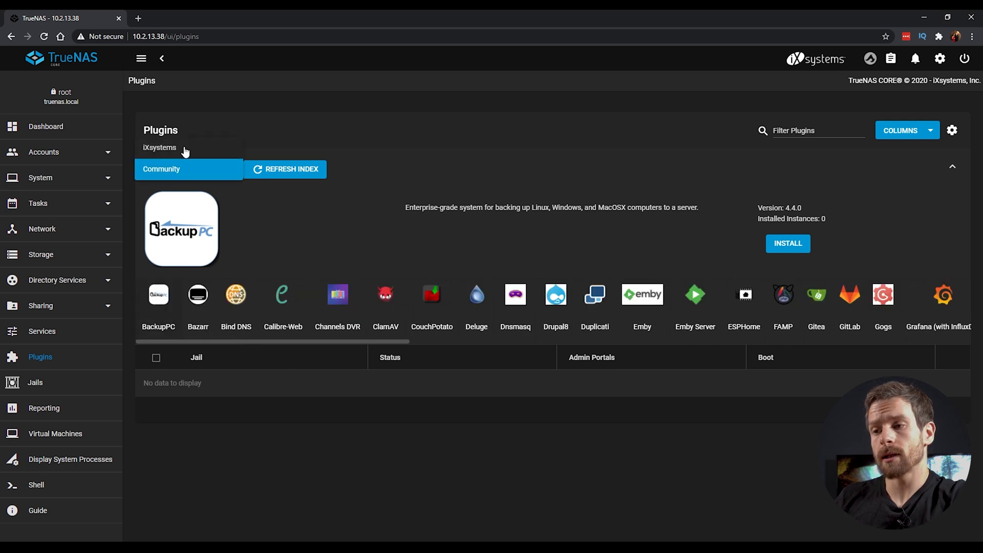
{"action": "left_click", "coordinate": [185, 147]}
{"action": "left_click", "coordinate": [319, 307]}
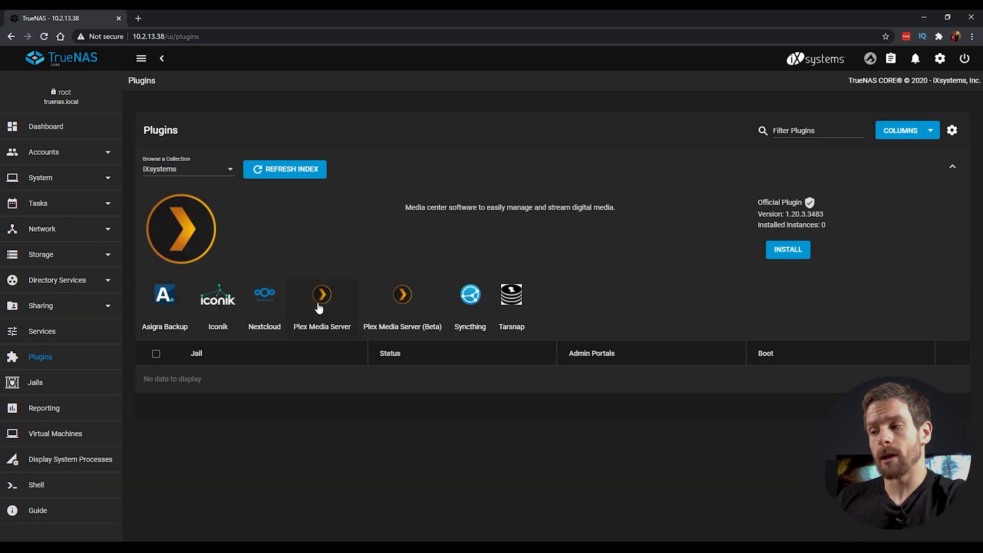
{"action": "left_click", "coordinate": [792, 251]}
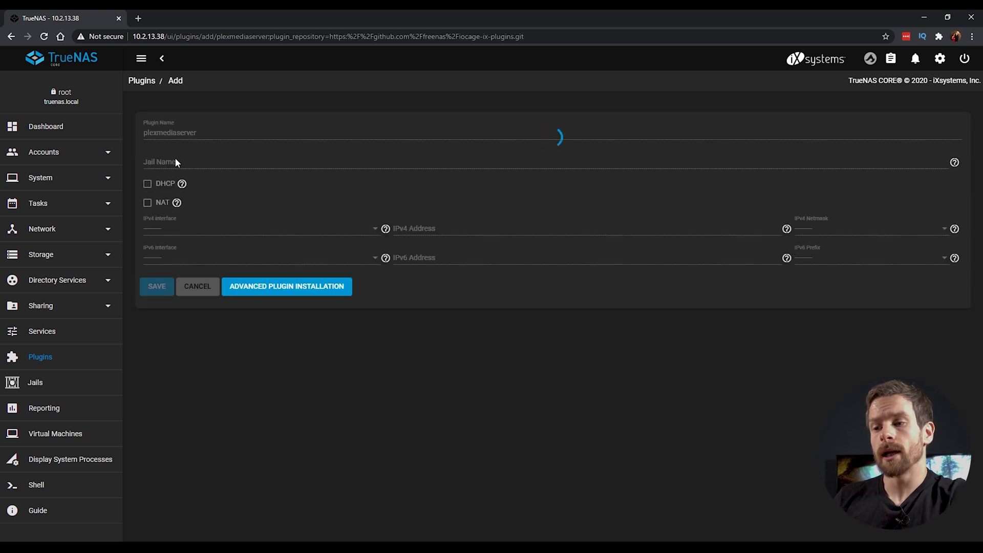
{"action": "left_click", "coordinate": [193, 164]}
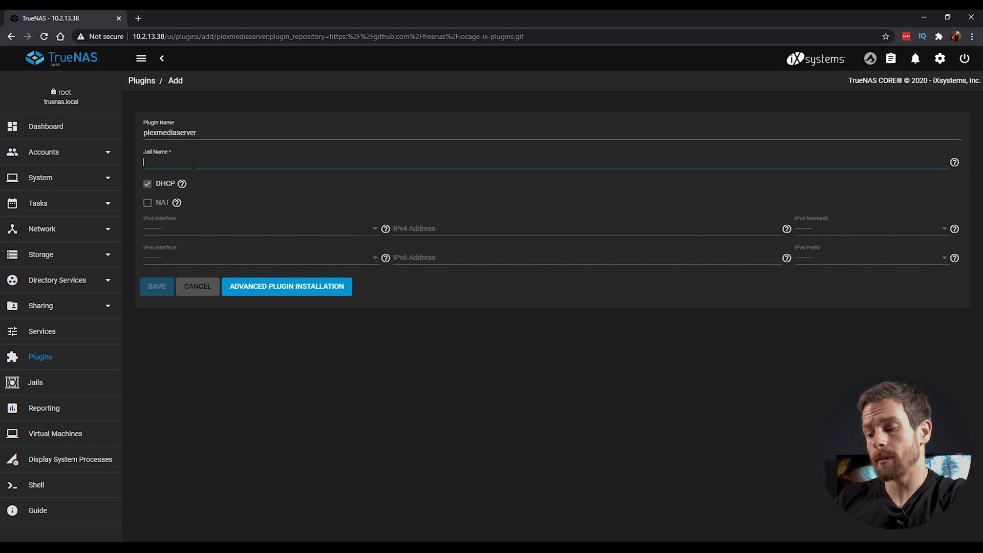
{"action": "type", "text": "plex"}
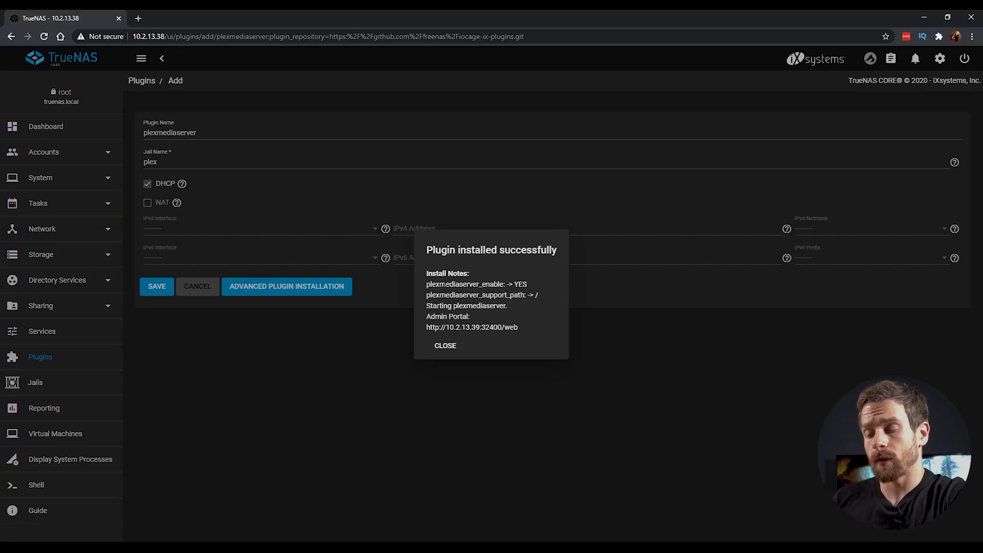
{"action": "left_click_drag", "start_coordinate": [520, 328], "coordinate": [426, 333]}
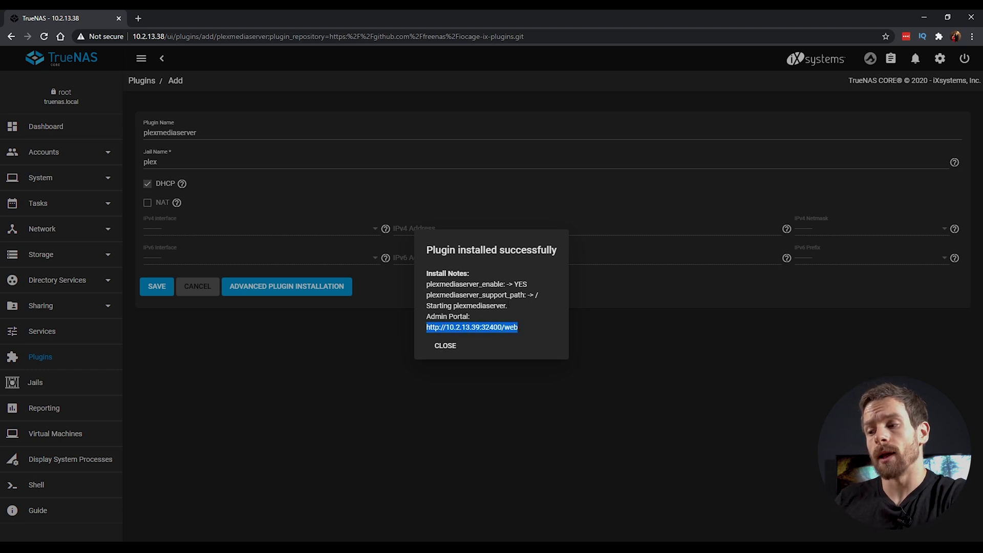
{"action": "left_click", "coordinate": [426, 333]}
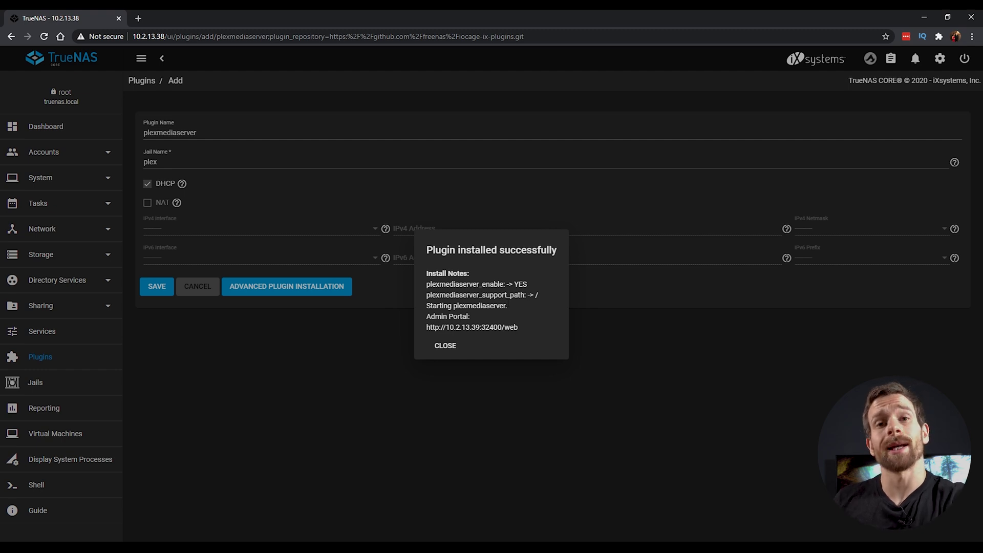
{"action": "left_click", "coordinate": [449, 351]}
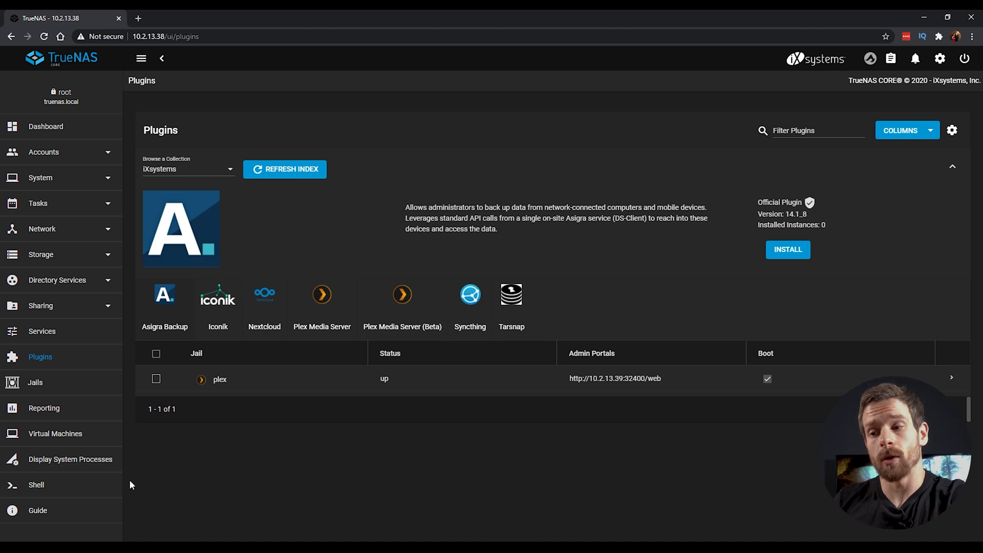
Step: Stop the plex jail and view its currently empty list of mount points
{"action": "left_click", "coordinate": [155, 380]}
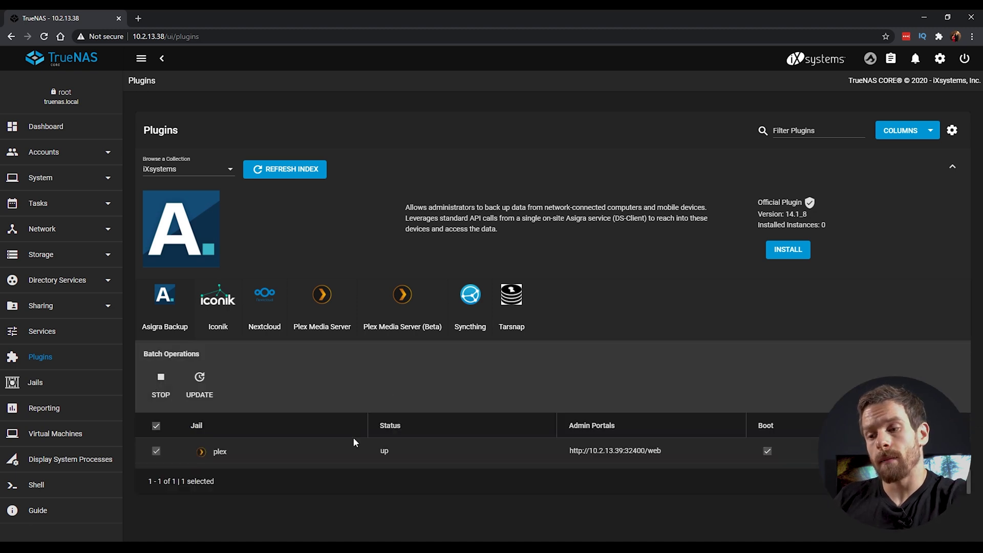
{"action": "left_click", "coordinate": [152, 387]}
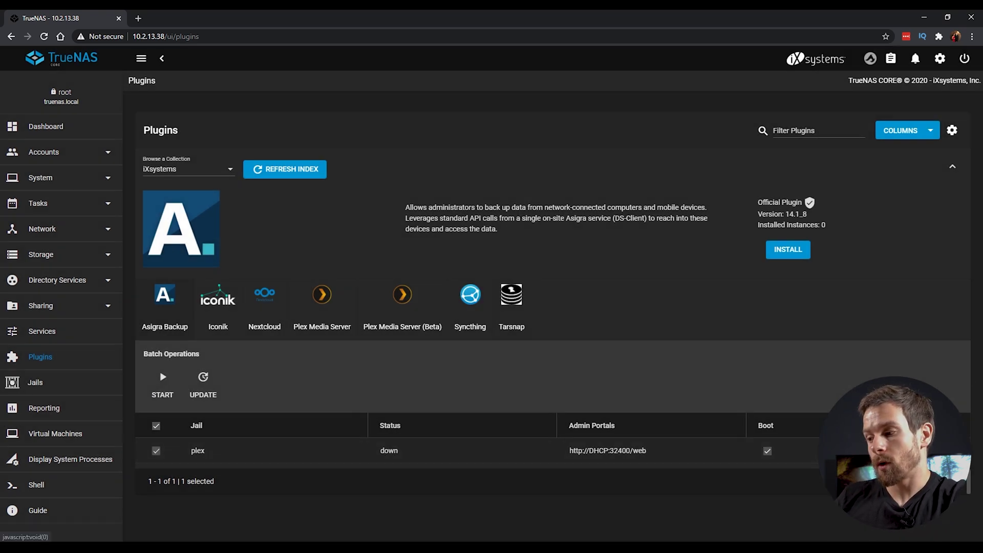
{"action": "left_click", "coordinate": [624, 450]}
{"action": "scroll", "coordinate": [627, 408], "scroll_direction": "down", "scroll_amount": 2}
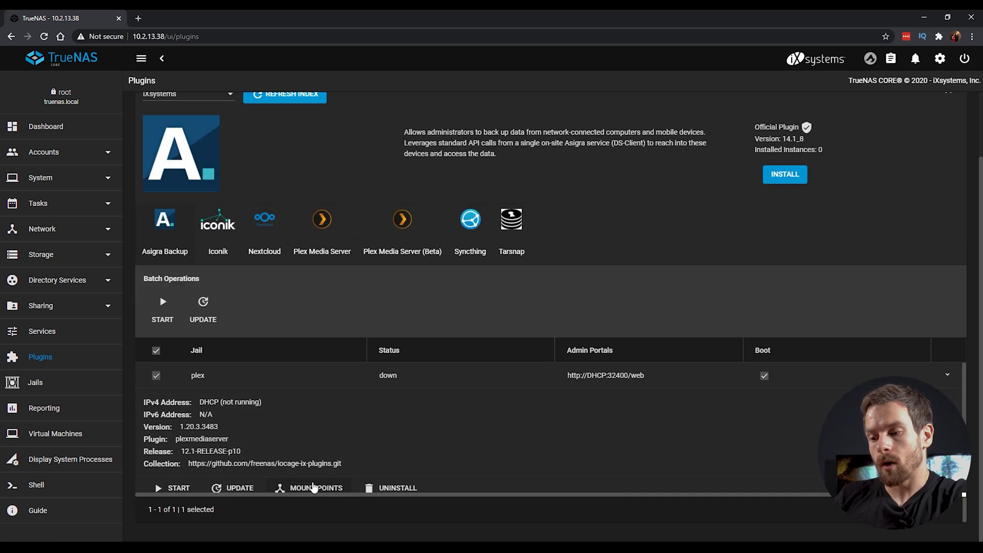
{"action": "left_click", "coordinate": [310, 487]}
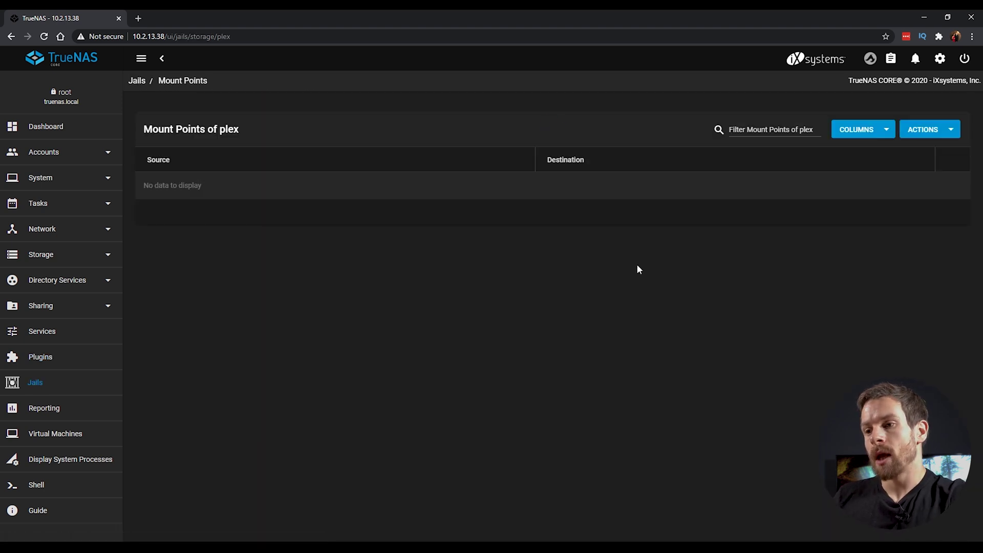
Step: Add a mount point mapping /mnt/vol1/media to /mnt/vol1/iocage/jails/plex/root/media
{"action": "left_click", "coordinate": [942, 130]}
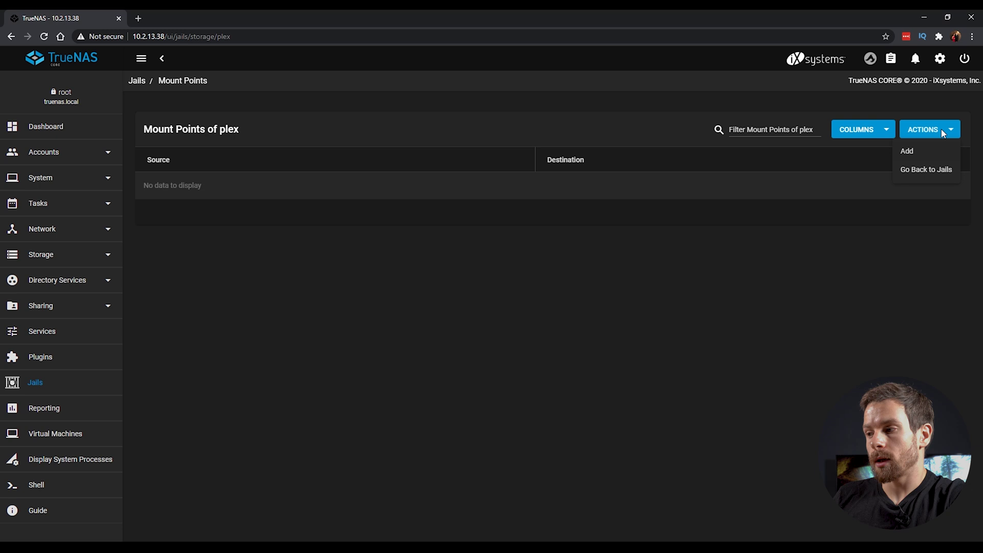
{"action": "left_click", "coordinate": [916, 152]}
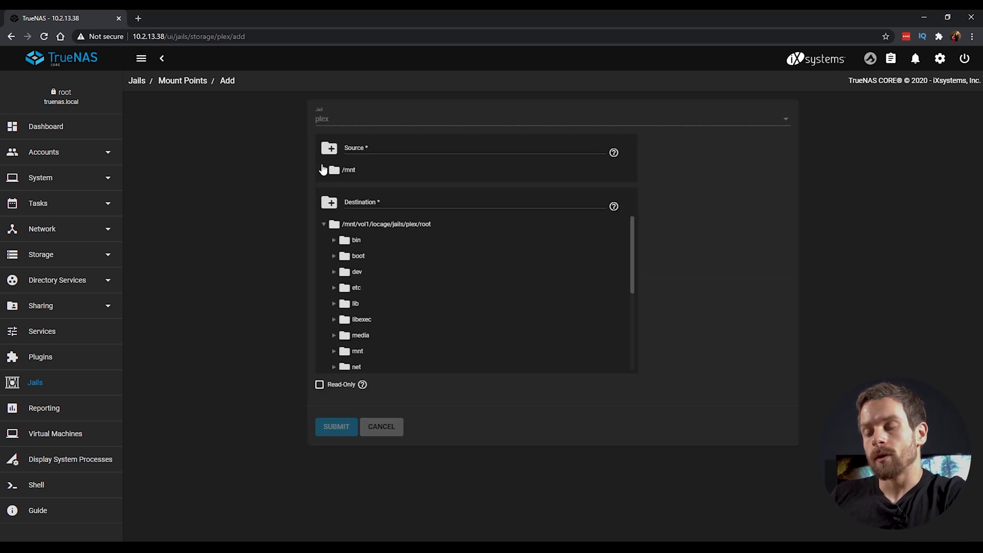
{"action": "left_click", "coordinate": [323, 169]}
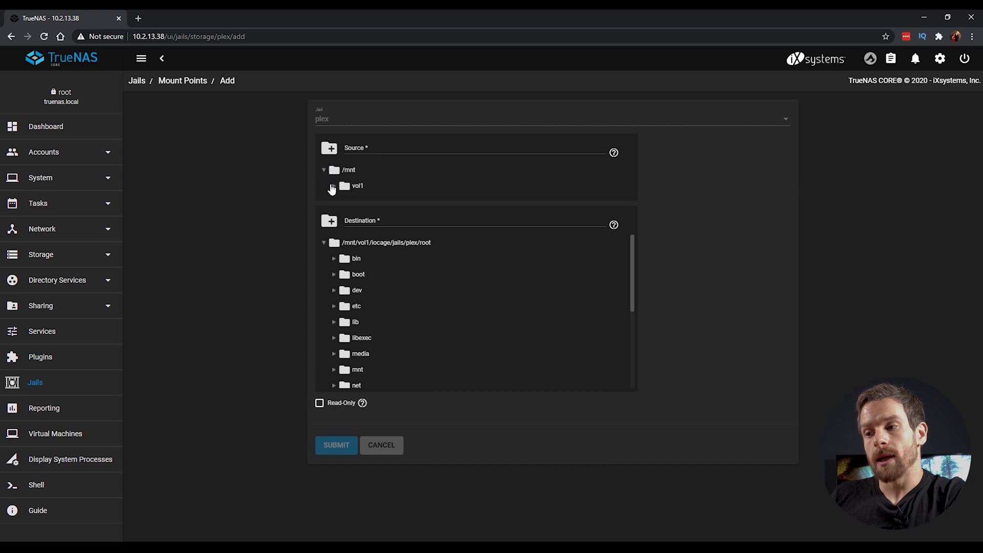
{"action": "left_click", "coordinate": [332, 187]}
{"action": "left_click", "coordinate": [363, 220]}
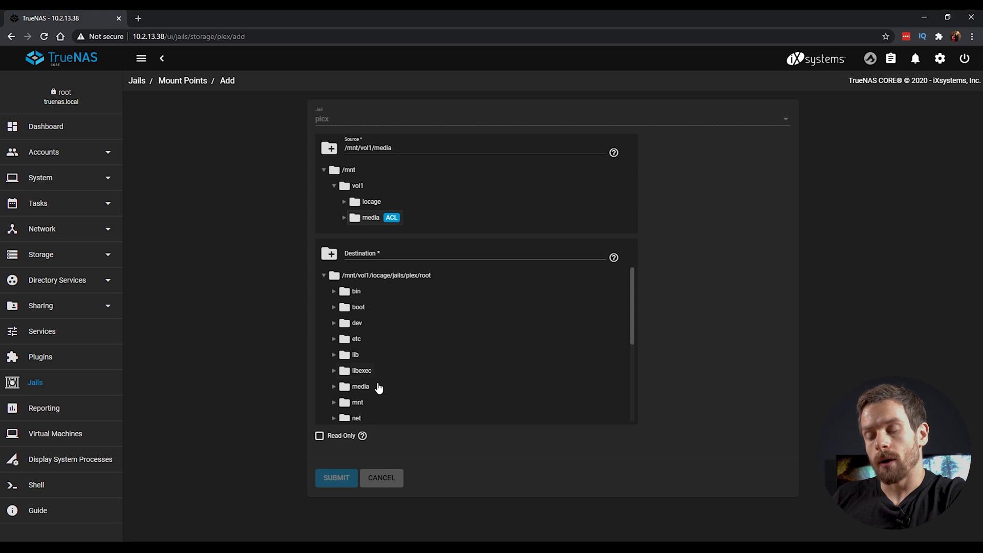
{"action": "left_click", "coordinate": [361, 392]}
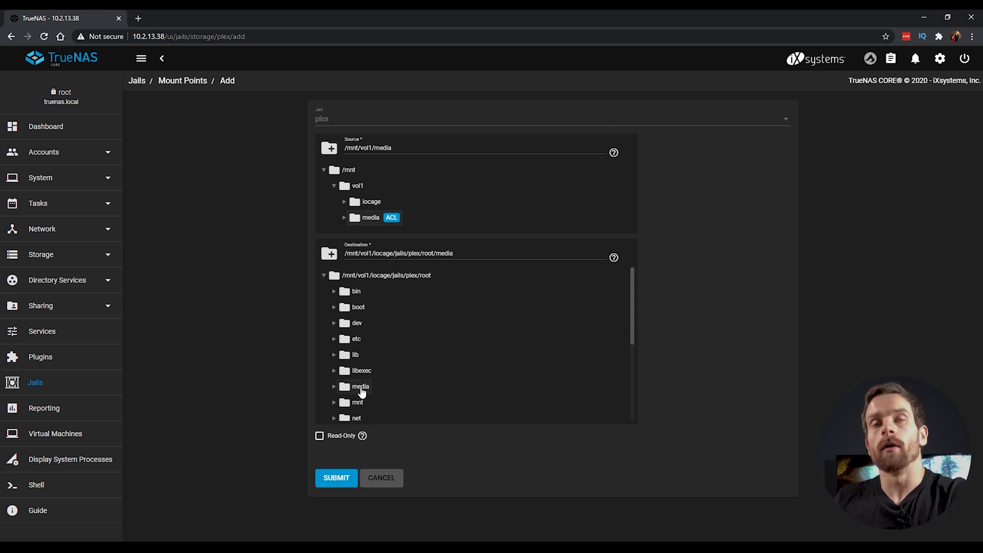
{"action": "left_click", "coordinate": [341, 477]}
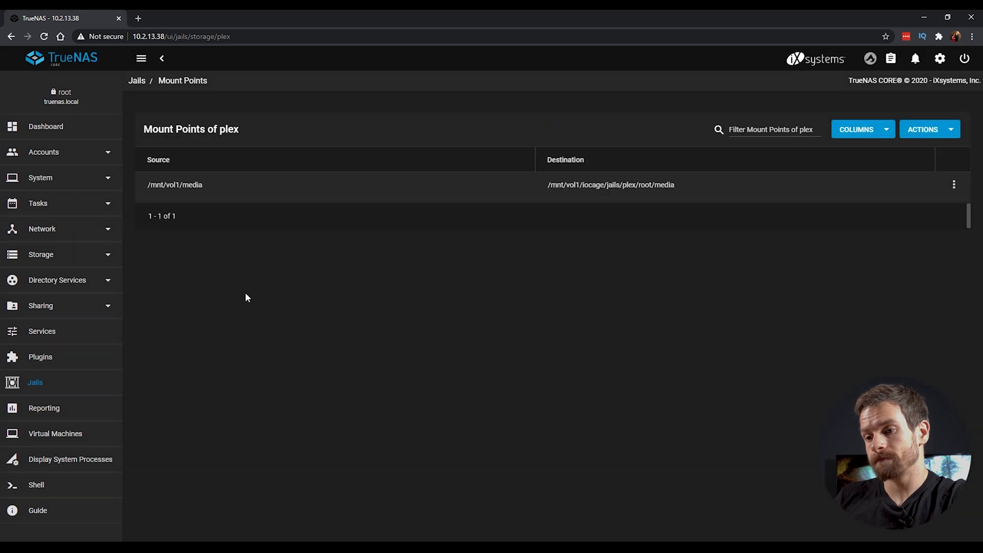
{"action": "left_click", "coordinate": [45, 357]}
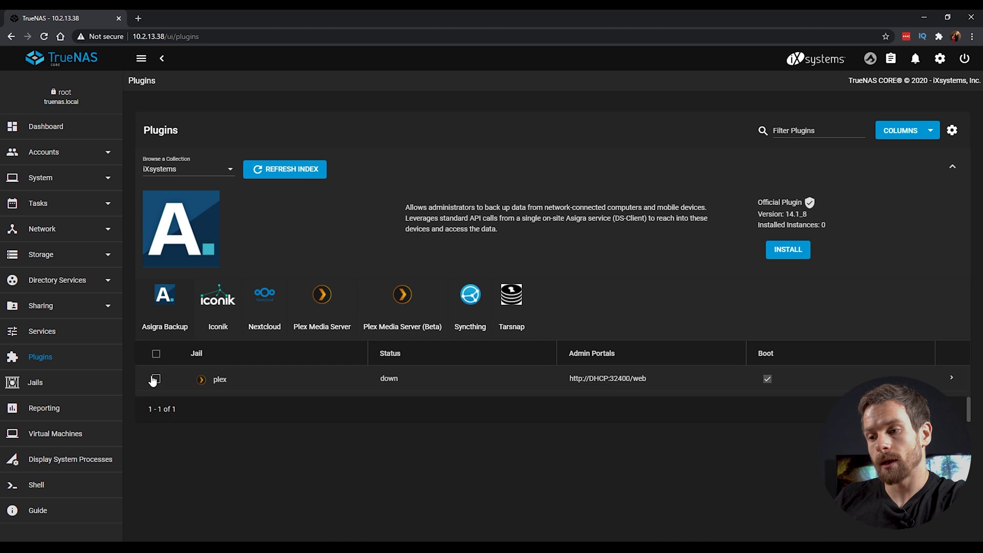
Step: Start the plex jail and launch its Plex web setup at 10.2.13.39:32400
{"action": "left_click", "coordinate": [156, 380]}
{"action": "left_click", "coordinate": [162, 380]}
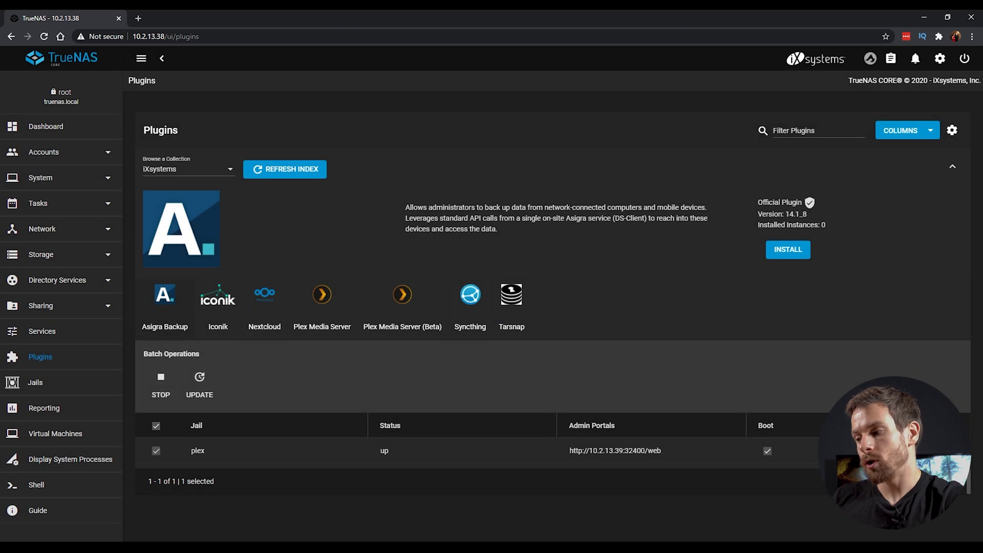
{"action": "left_click", "coordinate": [675, 451]}
{"action": "scroll", "coordinate": [675, 352], "scroll_direction": "down", "scroll_amount": 2}
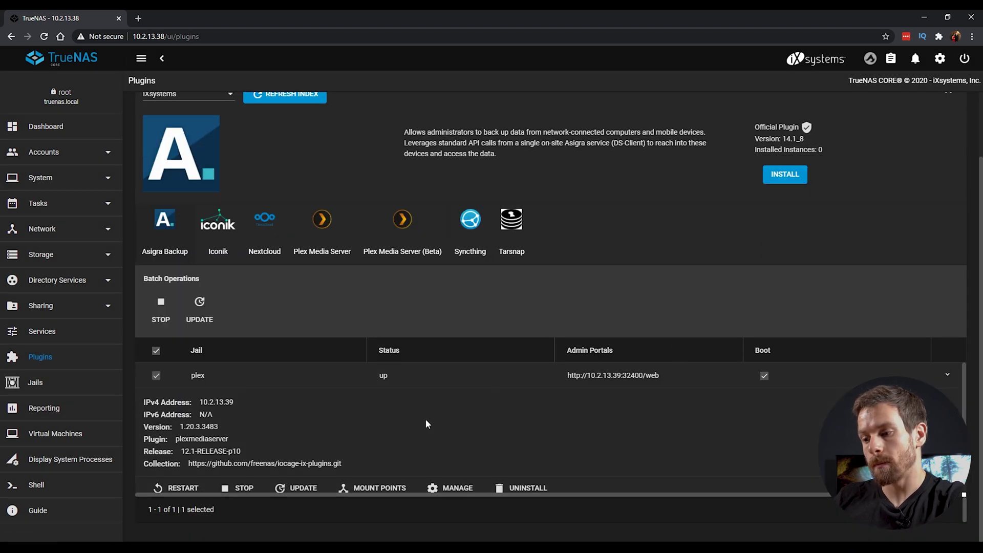
{"action": "left_click", "coordinate": [451, 487]}
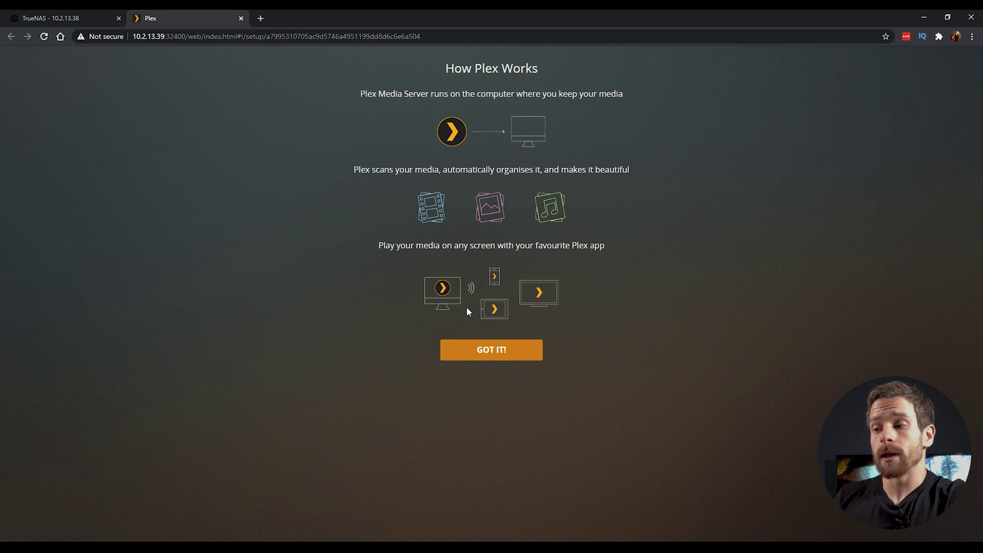
Step: Rename the Plex server from plex to esh and disable access from outside the home
{"action": "left_click", "coordinate": [494, 351]}
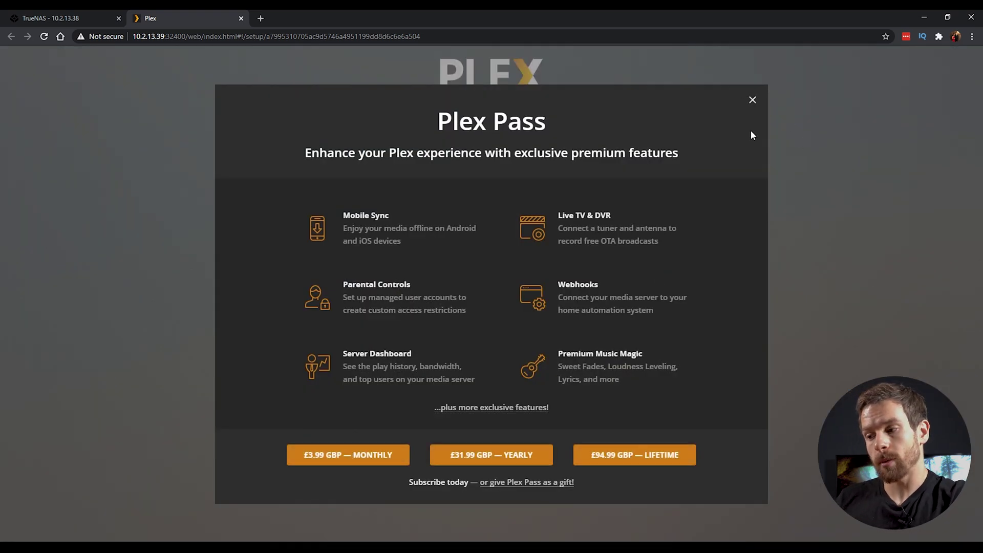
{"action": "left_click", "coordinate": [752, 101]}
{"action": "left_click_drag", "start_coordinate": [410, 246], "coordinate": [323, 243]}
{"action": "key", "text": "BackSpace"}
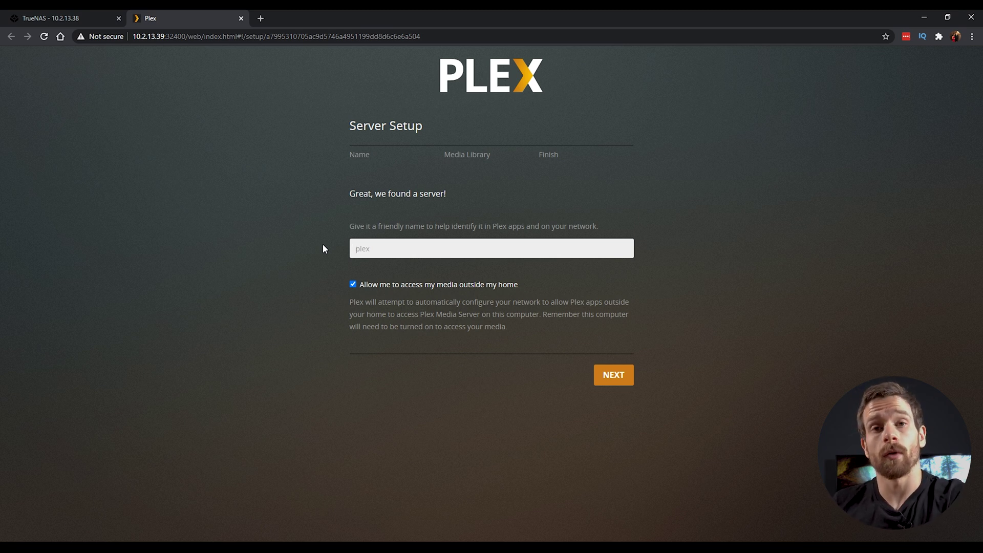
{"action": "type", "text": "esh"}
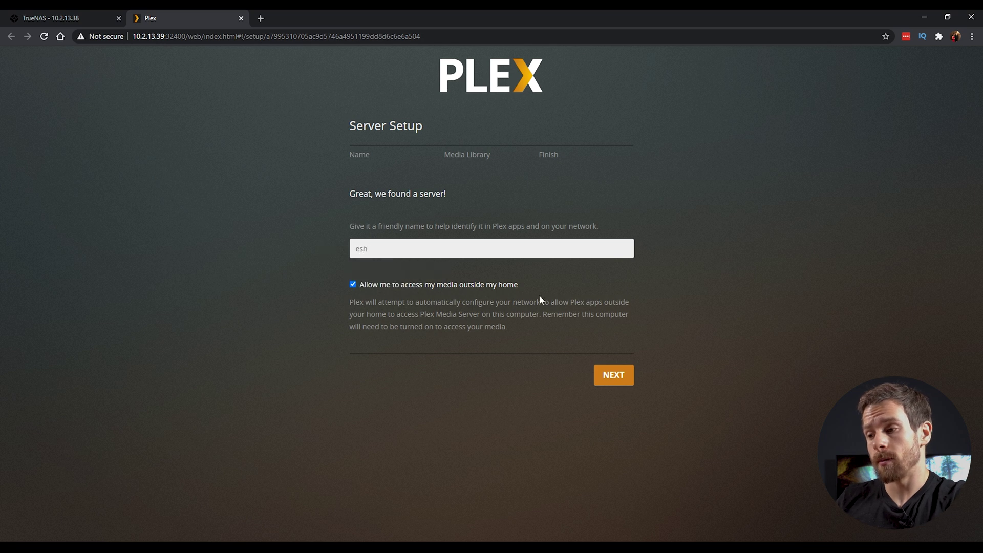
{"action": "left_click", "coordinate": [379, 283]}
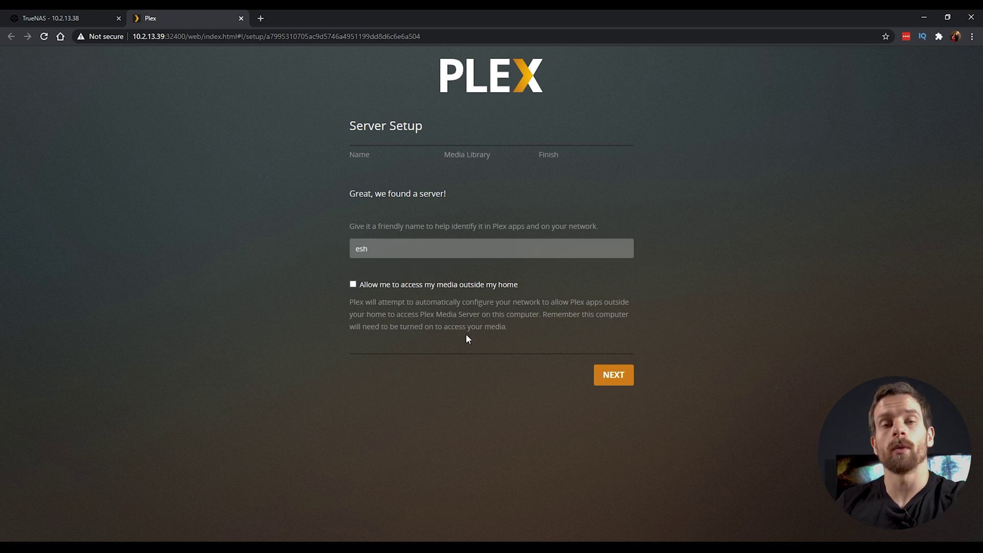
{"action": "left_click", "coordinate": [615, 377]}
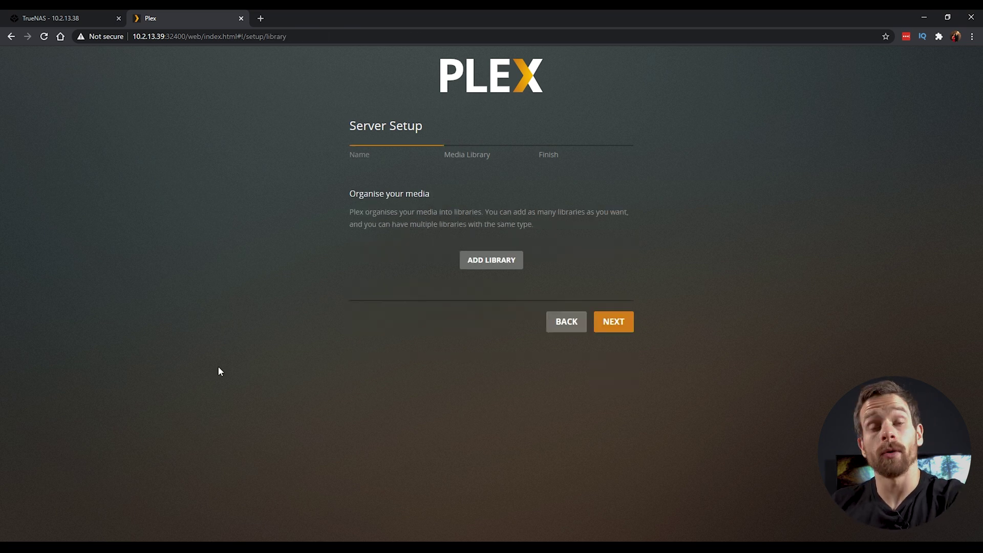
Step: Begin a Films library with language English (United Kingdom)
{"action": "left_click", "coordinate": [503, 263]}
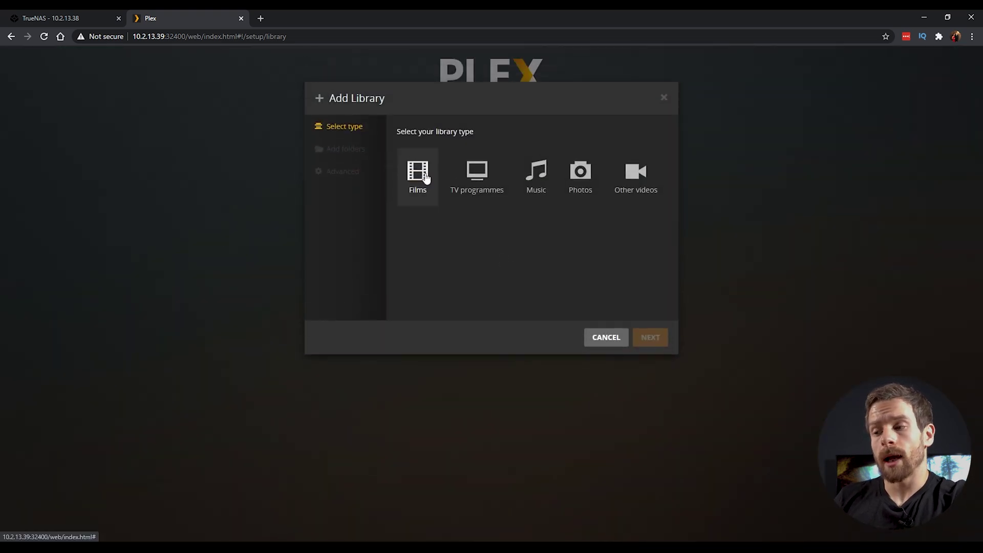
{"action": "left_click", "coordinate": [425, 178]}
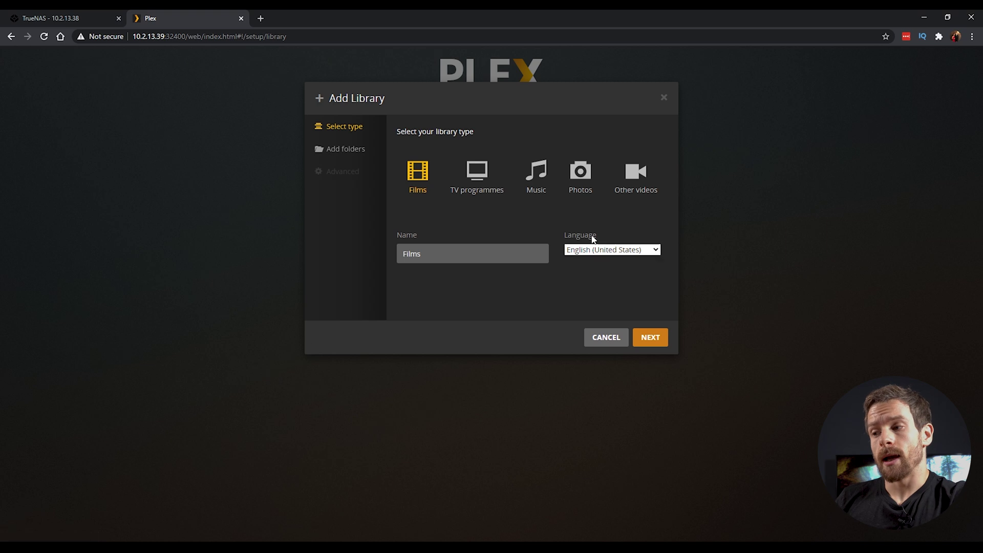
{"action": "left_click", "coordinate": [609, 251]}
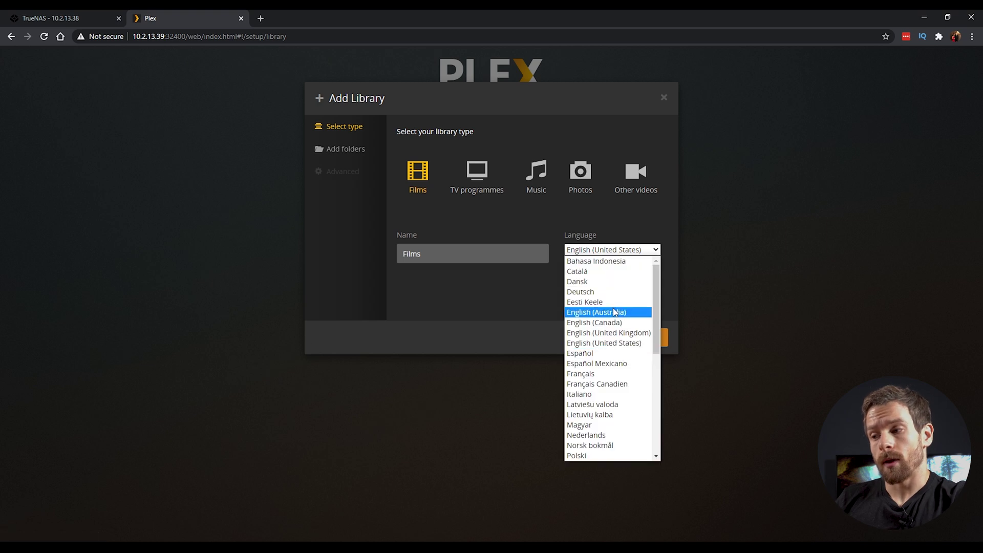
{"action": "left_click", "coordinate": [640, 334]}
{"action": "left_click", "coordinate": [650, 339]}
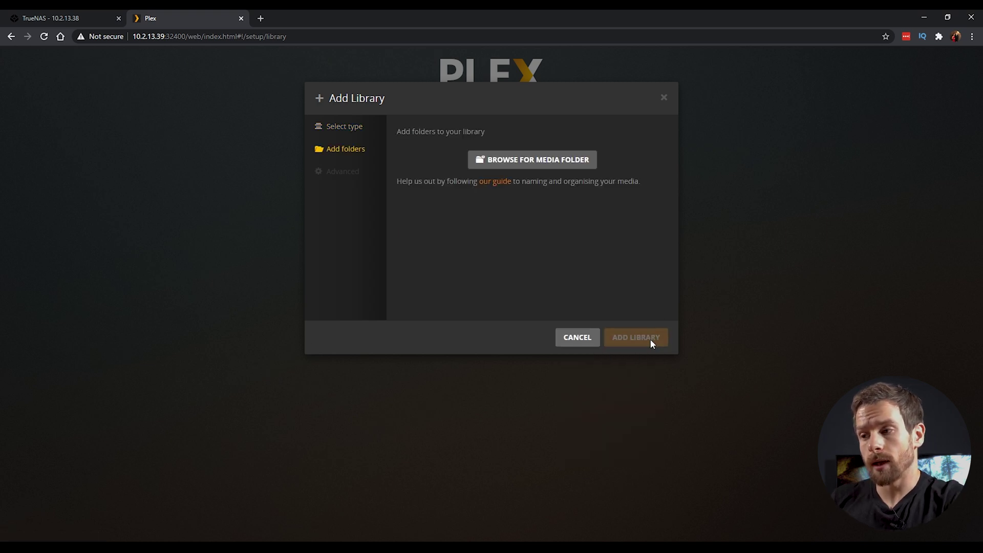
Step: Browse the jail's root folders, cancel the library, and complete the setup wizard
{"action": "left_click", "coordinate": [563, 167]}
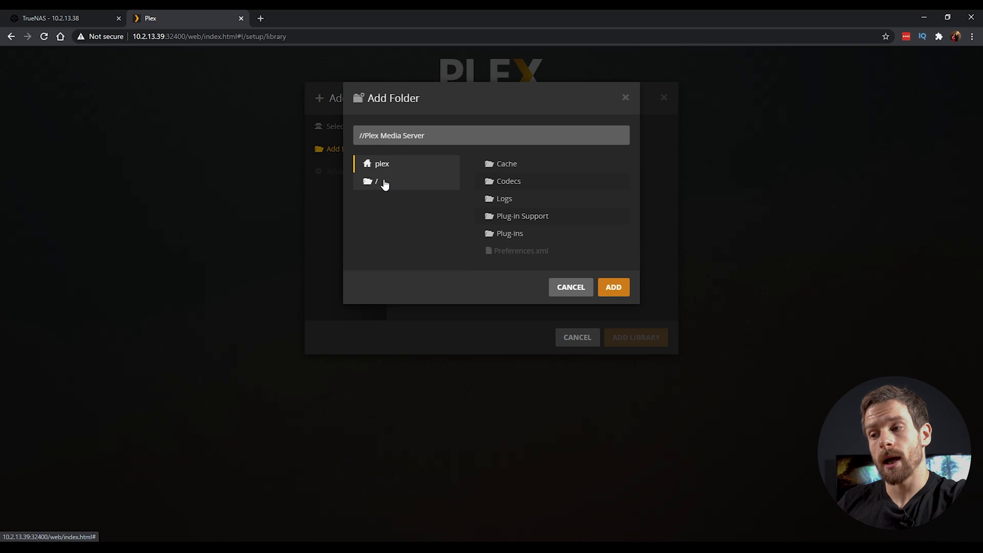
{"action": "left_click", "coordinate": [384, 182]}
{"action": "scroll", "coordinate": [560, 248], "scroll_direction": "down", "scroll_amount": 1}
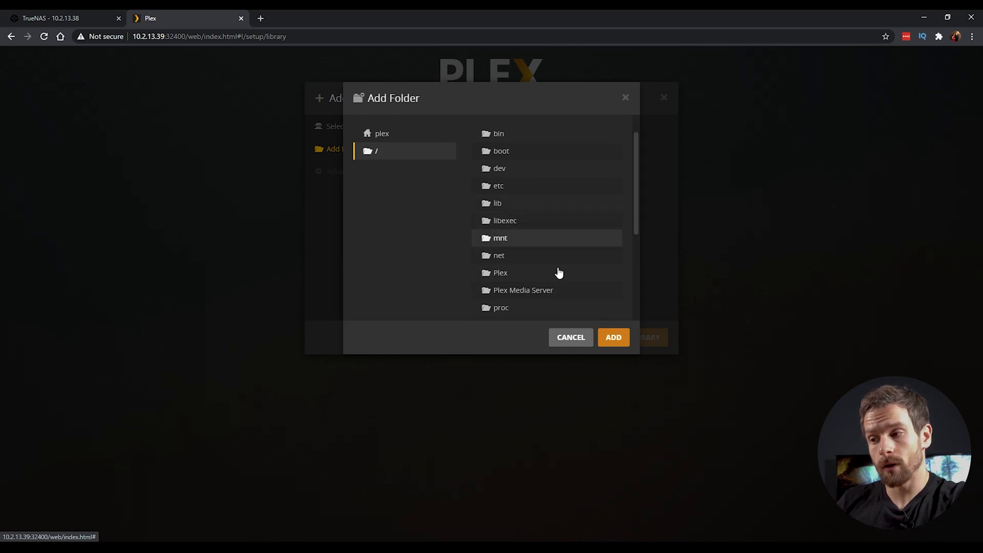
{"action": "scroll", "coordinate": [543, 198], "scroll_direction": "down", "scroll_amount": 4}
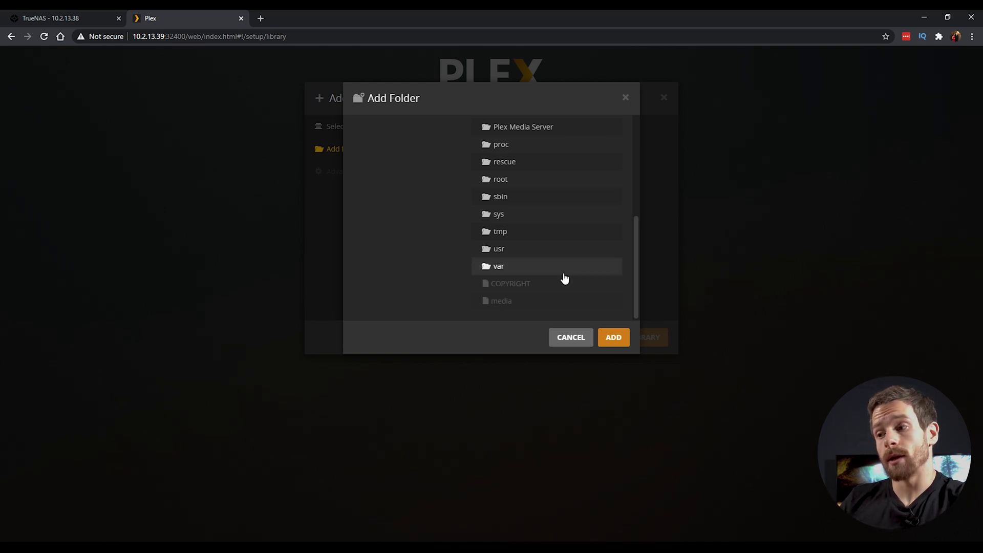
{"action": "left_click", "coordinate": [573, 338]}
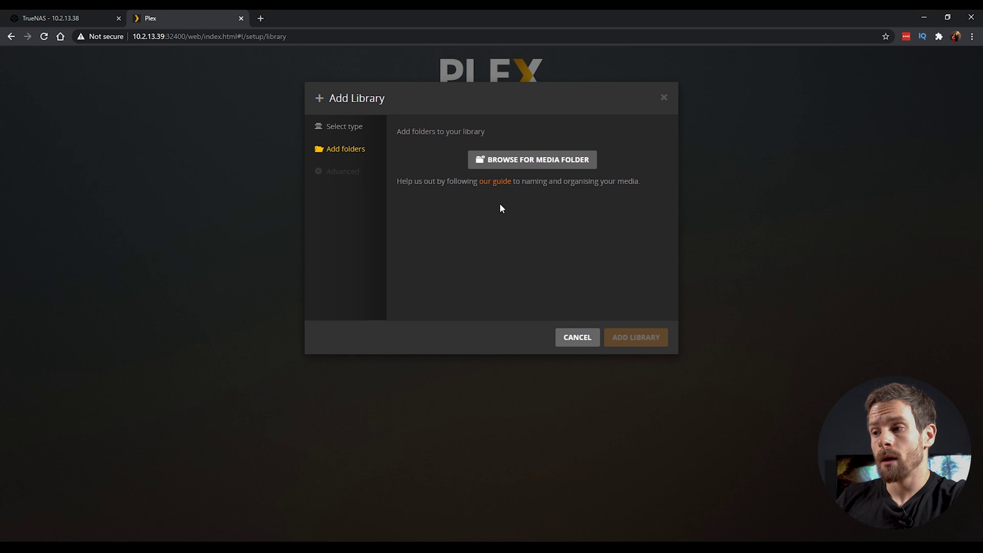
{"action": "left_click", "coordinate": [573, 338]}
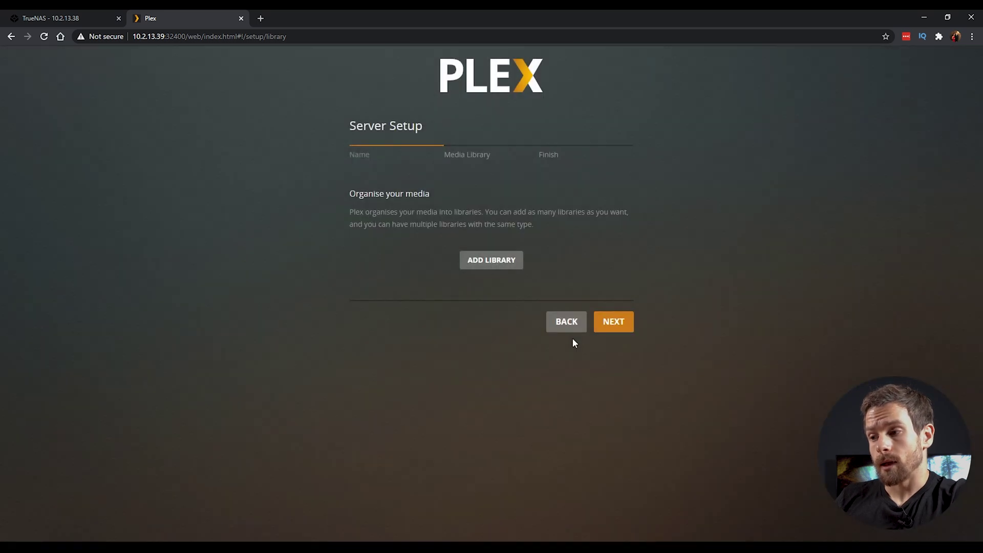
{"action": "left_click", "coordinate": [617, 327]}
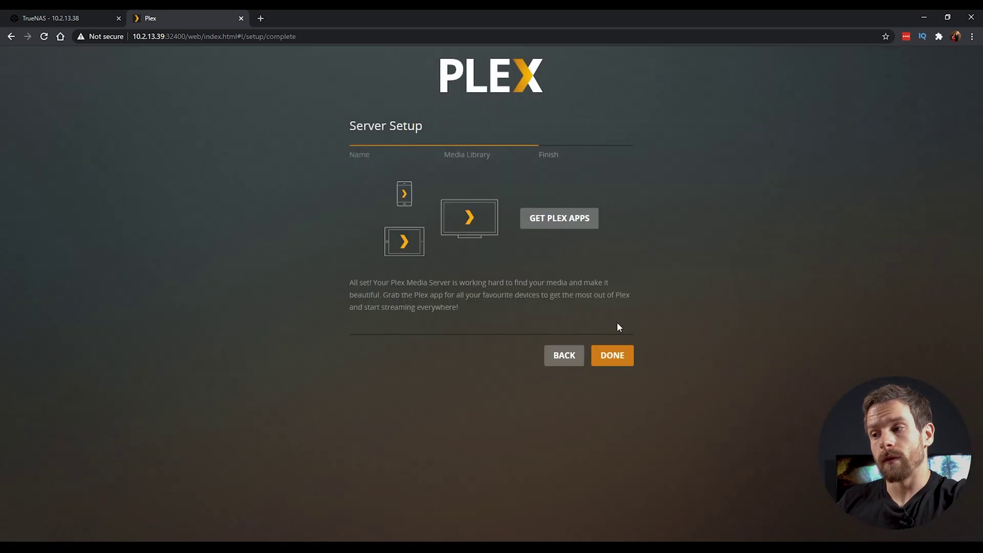
{"action": "left_click", "coordinate": [606, 355]}
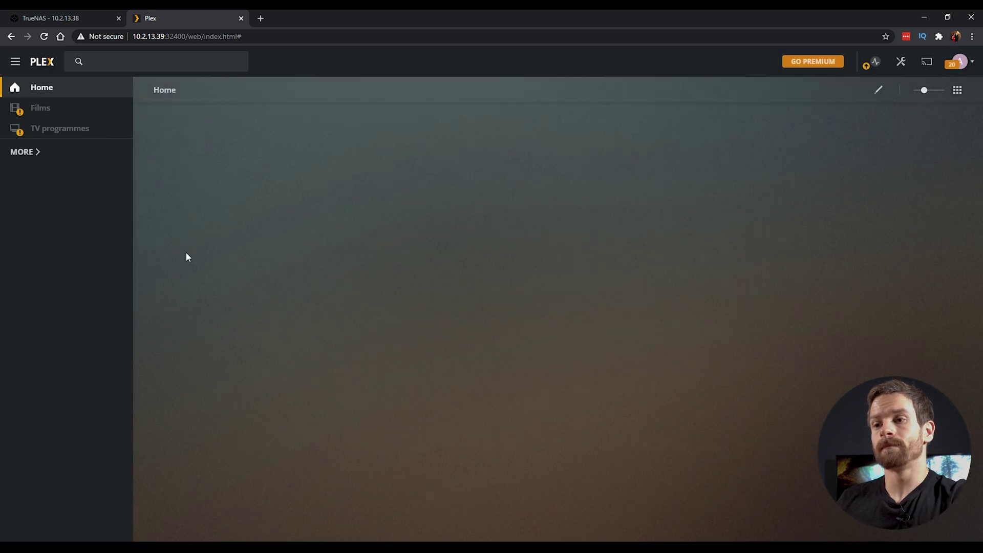
Step: Run `id plex` in the plex jail's shell, confirming UID and GID 972
{"action": "left_click", "coordinate": [42, 10]}
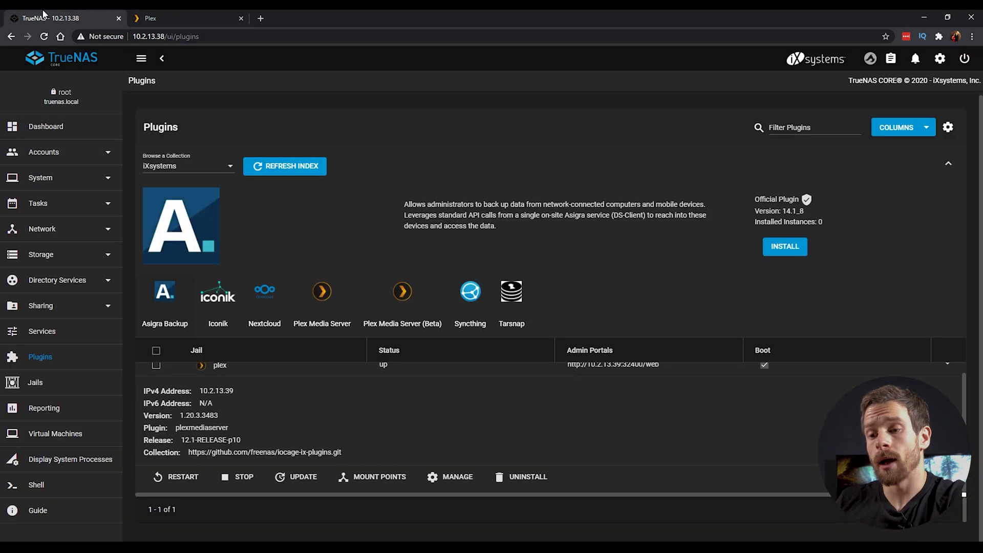
{"action": "left_click", "coordinate": [36, 381]}
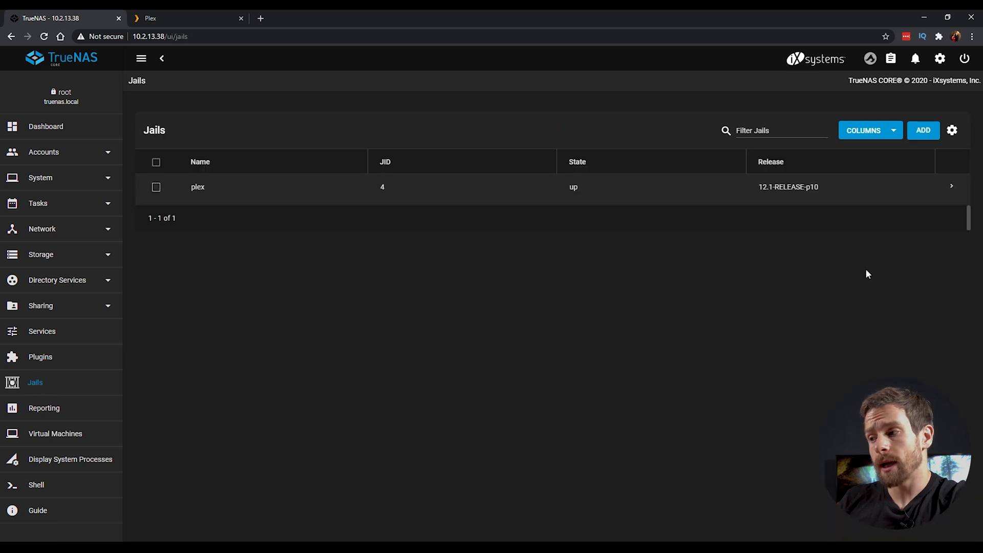
{"action": "left_click", "coordinate": [951, 187]}
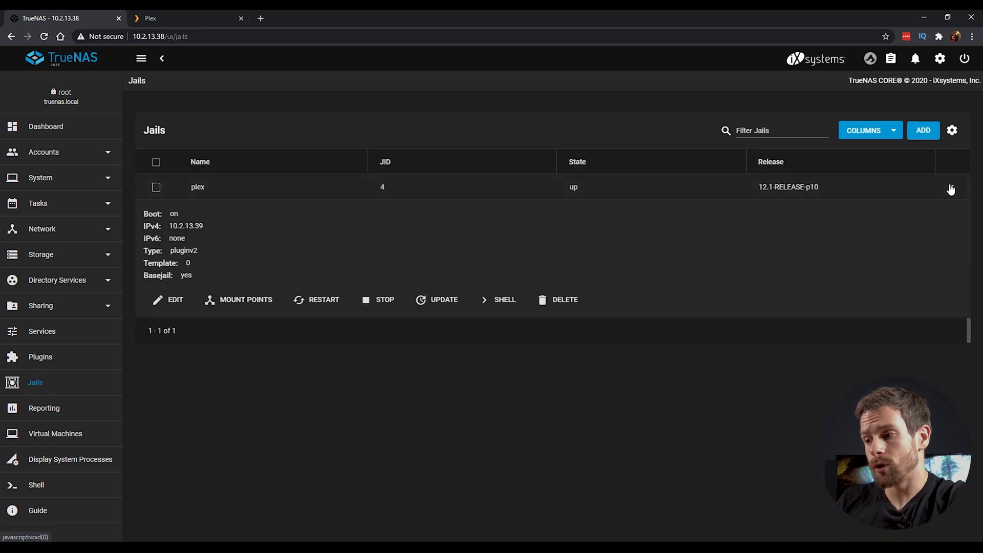
{"action": "left_click", "coordinate": [497, 300]}
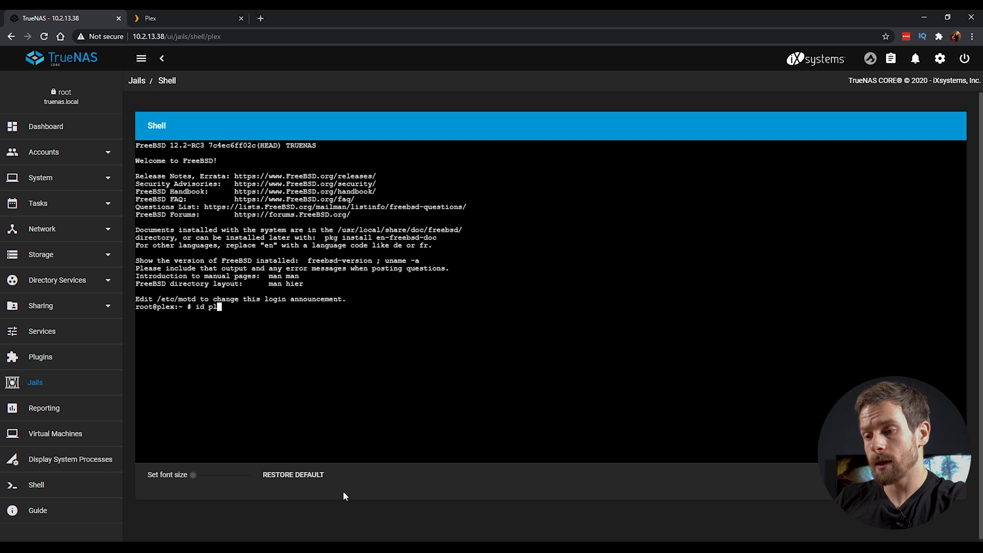
{"action": "key", "text": "Return"}
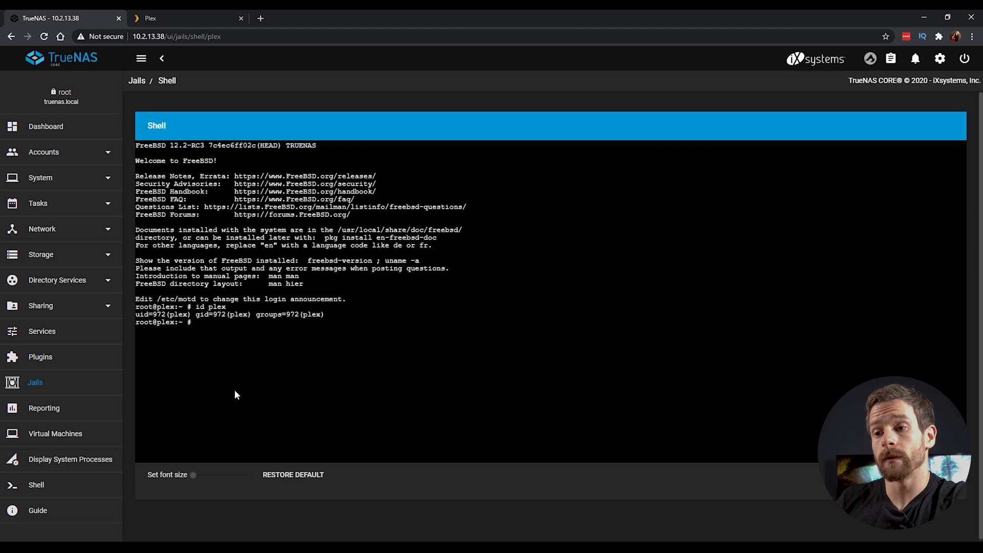
{"action": "left_click", "coordinate": [32, 253]}
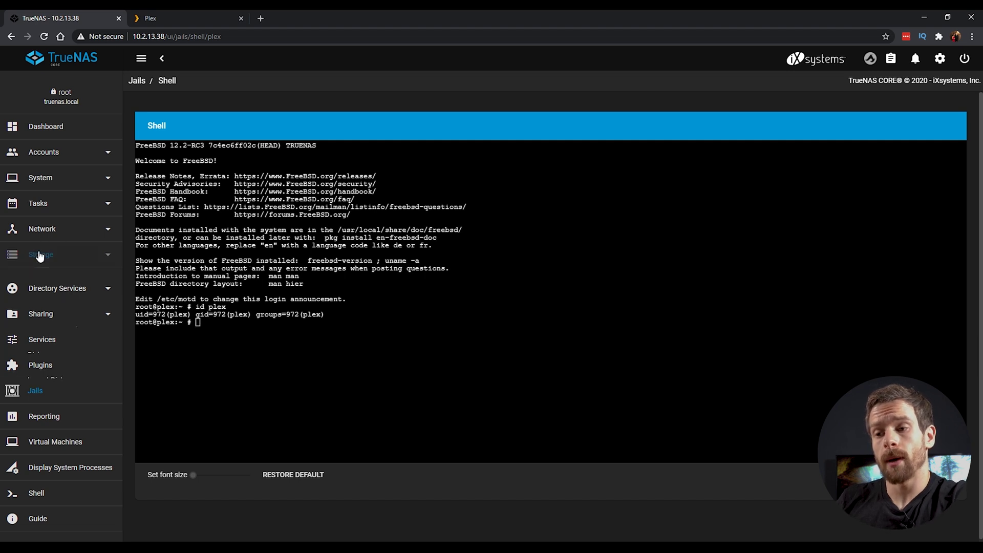
Step: Open the permissions editor for the media dataset in Storage > Pools
{"action": "left_click", "coordinate": [33, 279]}
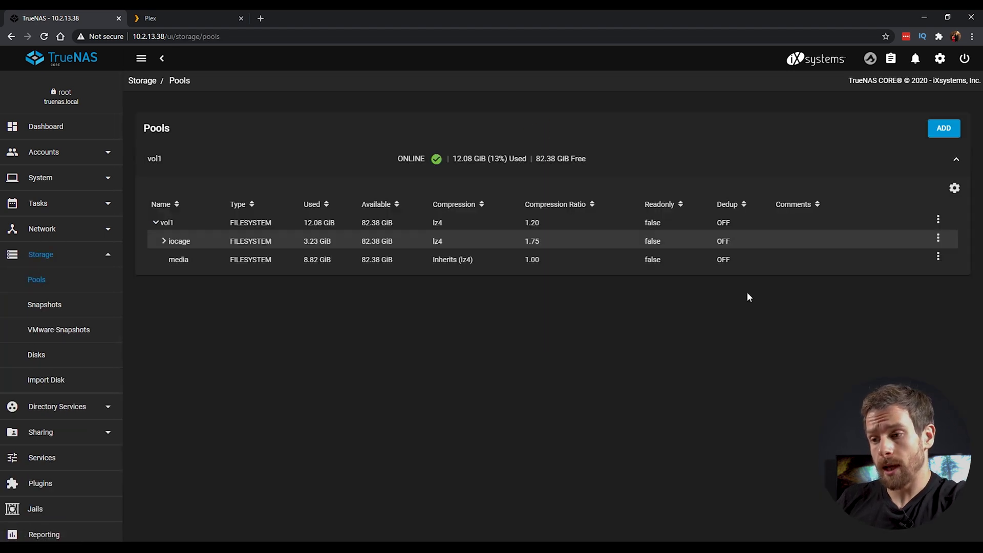
{"action": "left_click", "coordinate": [939, 256]}
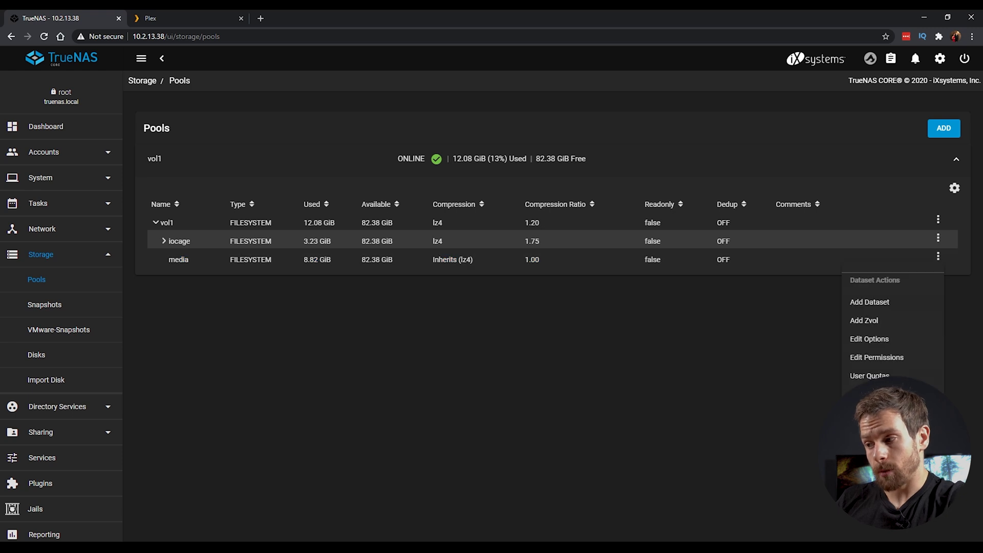
{"action": "left_click", "coordinate": [890, 357]}
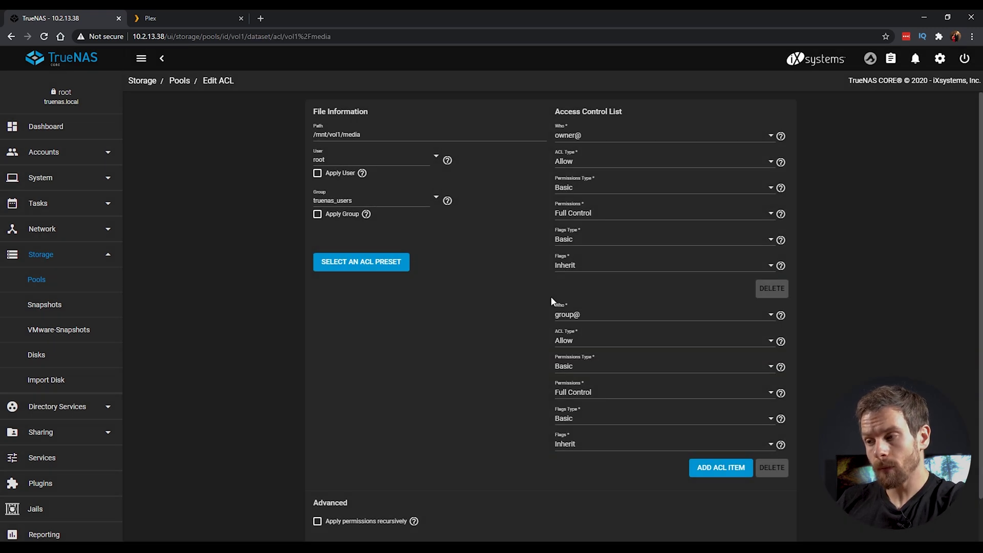
{"action": "scroll", "coordinate": [551, 296], "scroll_direction": "down", "scroll_amount": 1}
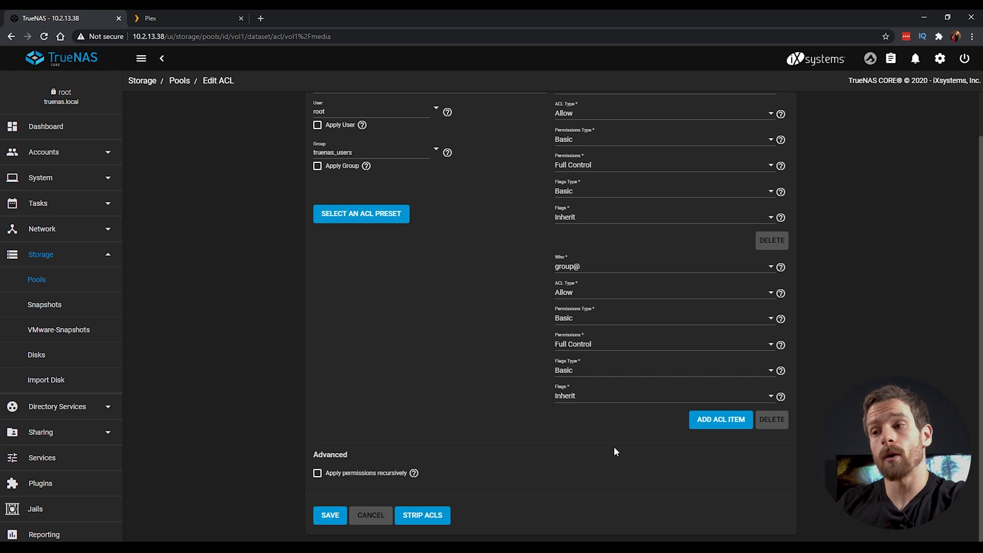
{"action": "scroll", "coordinate": [414, 361], "scroll_direction": "up", "scroll_amount": 1}
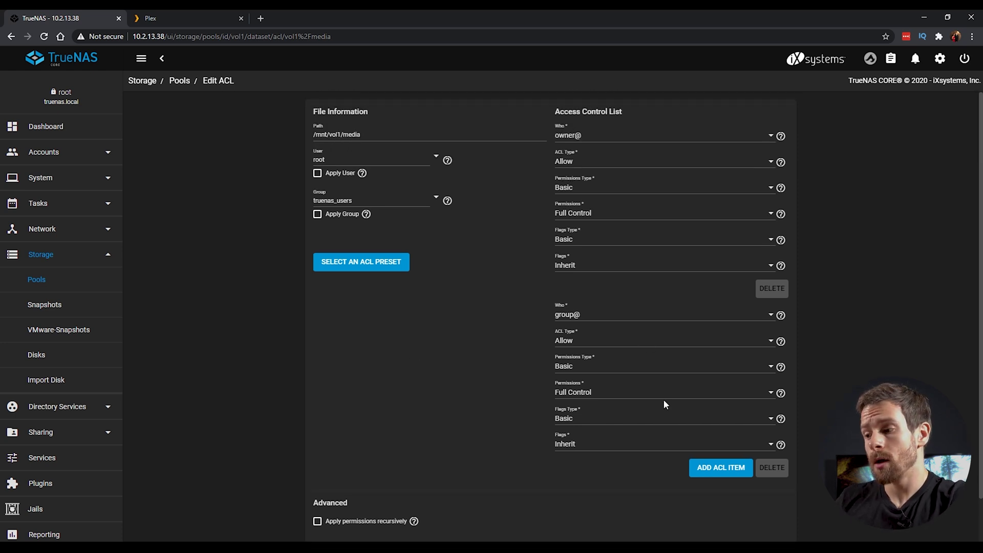
{"action": "scroll", "coordinate": [663, 399], "scroll_direction": "down", "scroll_amount": 1}
Step: Add an ACL entry granting User 972 Read permission
{"action": "left_click", "coordinate": [720, 419]}
{"action": "scroll", "coordinate": [466, 397], "scroll_direction": "down", "scroll_amount": 2}
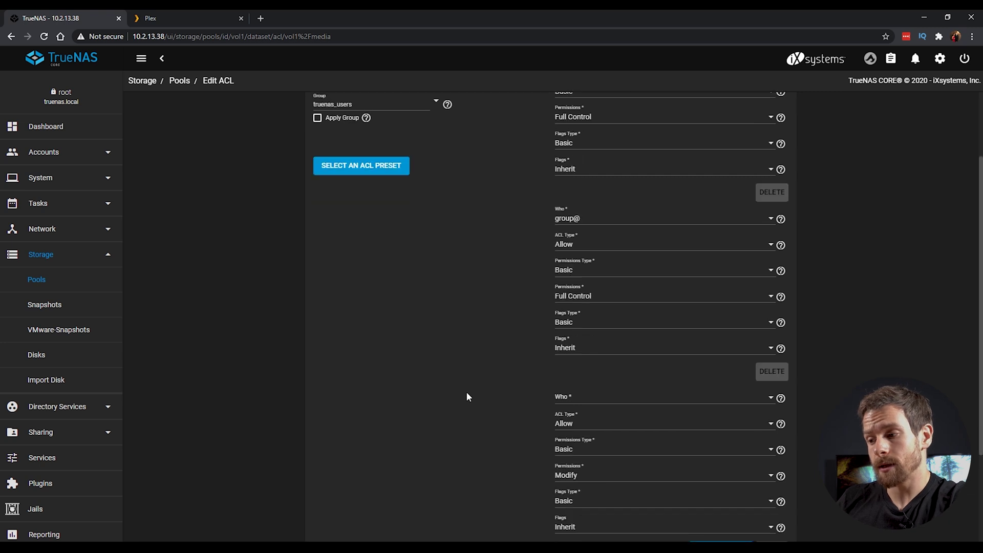
{"action": "left_click", "coordinate": [595, 324]}
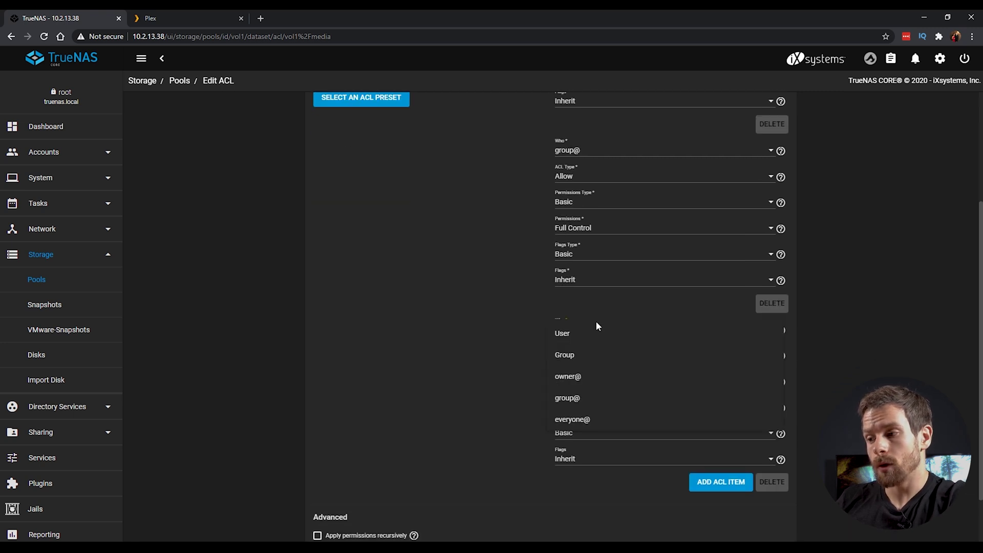
{"action": "left_click", "coordinate": [585, 336]}
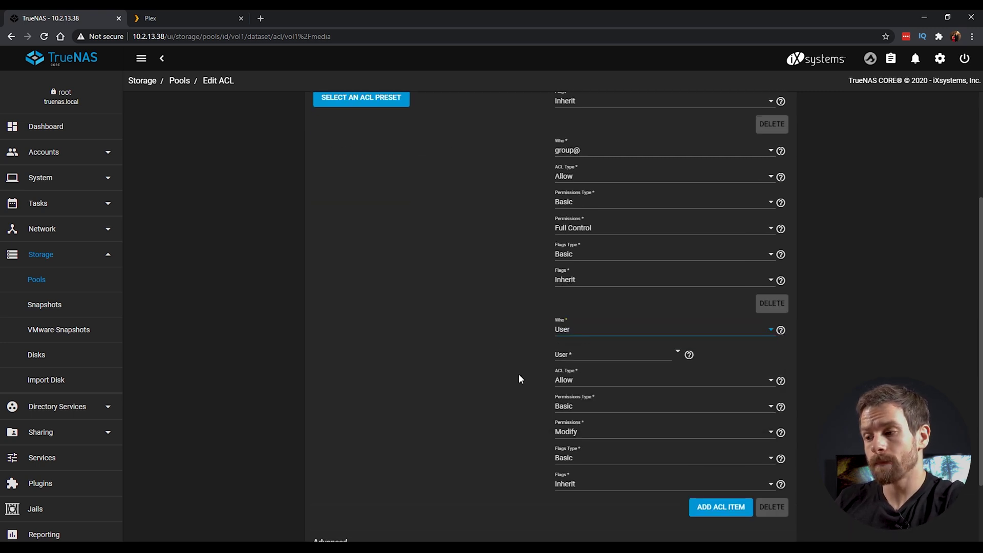
{"action": "left_click", "coordinate": [590, 357]}
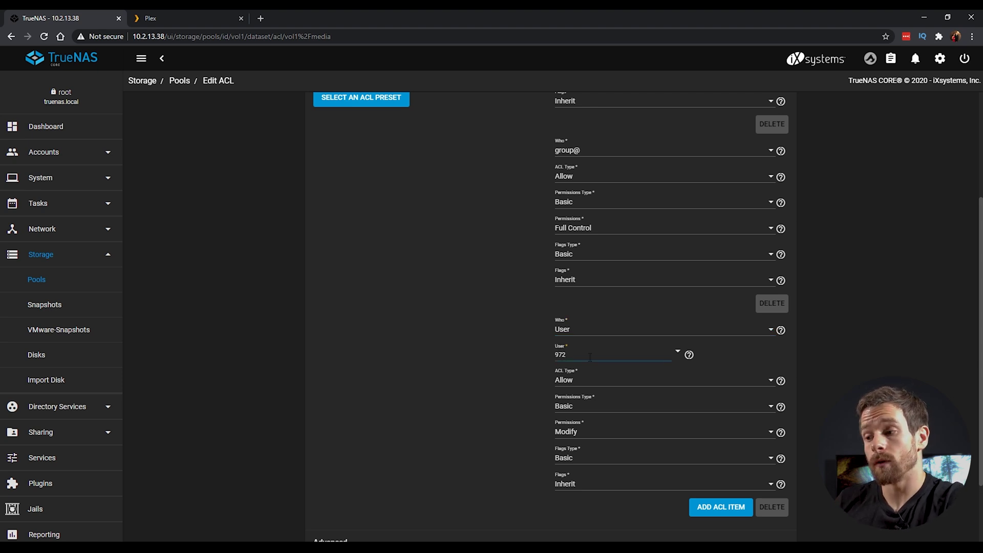
{"action": "scroll", "coordinate": [464, 389], "scroll_direction": "down", "scroll_amount": 1}
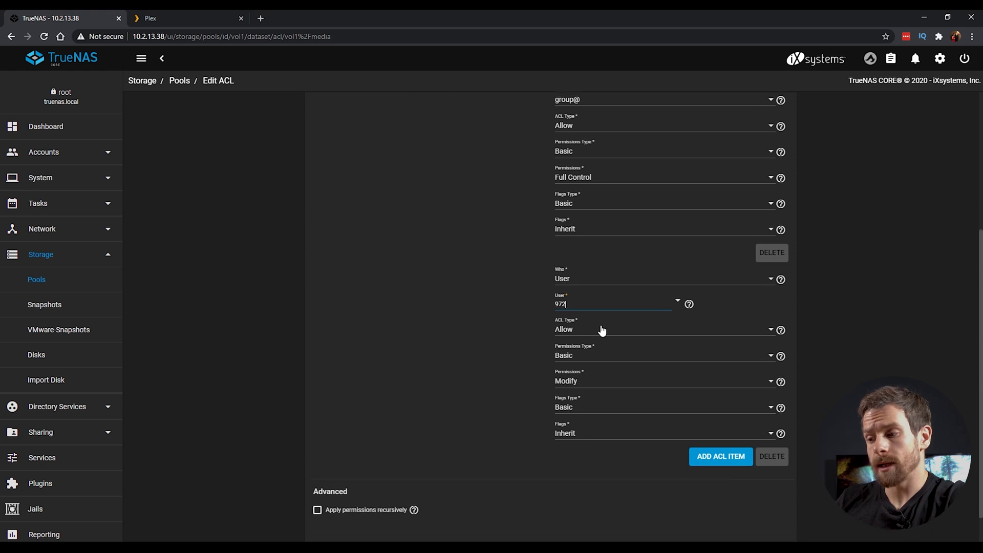
{"action": "left_click", "coordinate": [584, 382]}
{"action": "left_click", "coordinate": [573, 365]}
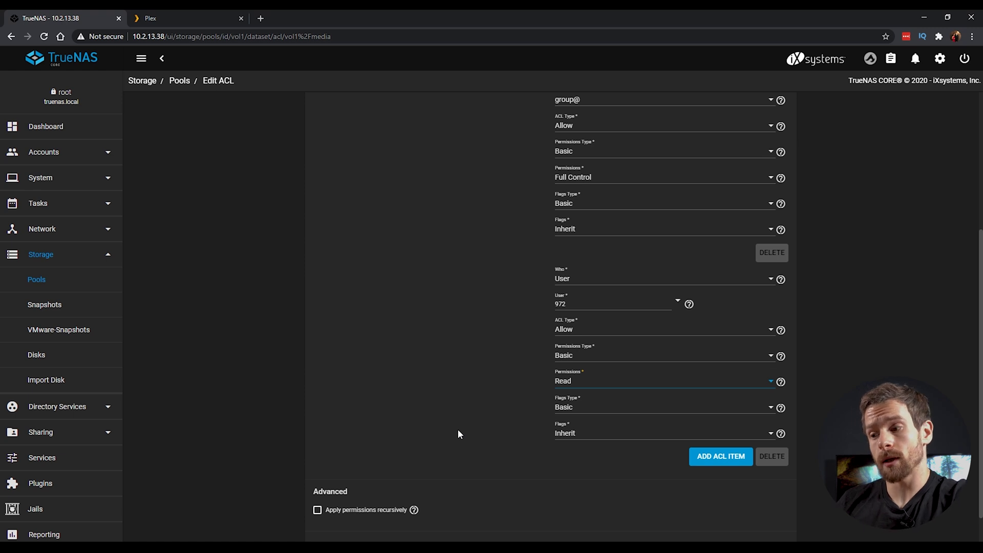
Step: Apply the permissions recursively to everything in media and save
{"action": "scroll", "coordinate": [454, 476], "scroll_direction": "down", "scroll_amount": 1}
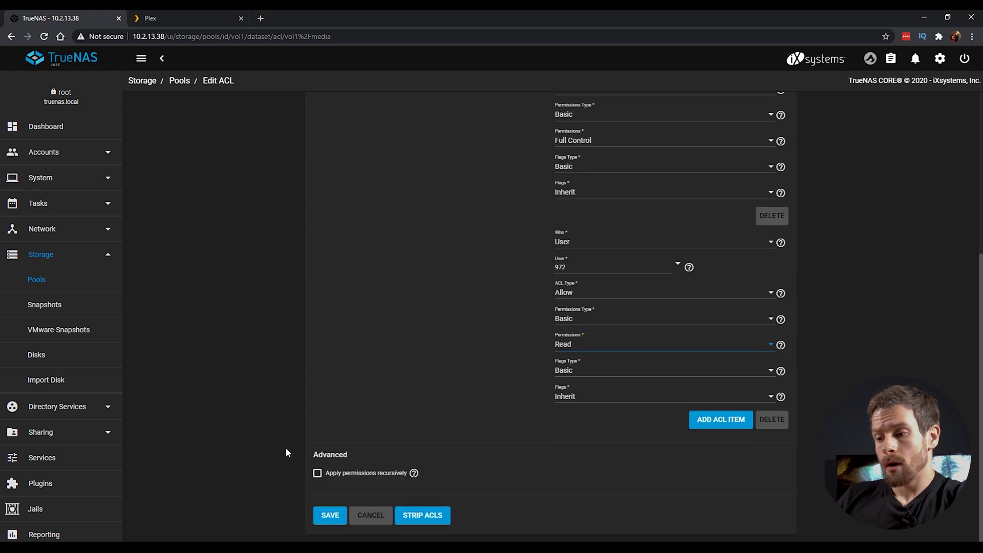
{"action": "left_click", "coordinate": [317, 473]}
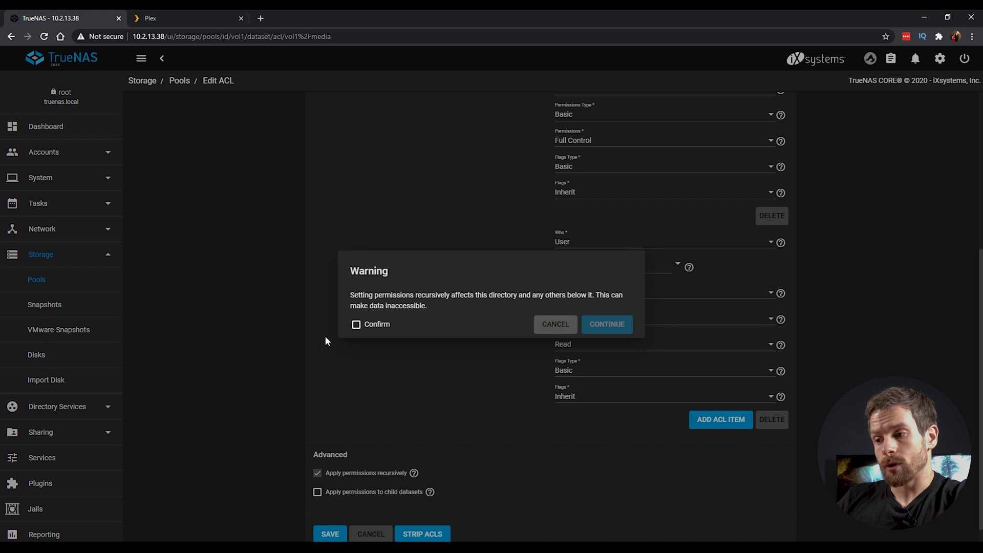
{"action": "left_click", "coordinate": [357, 324]}
{"action": "left_click", "coordinate": [599, 325]}
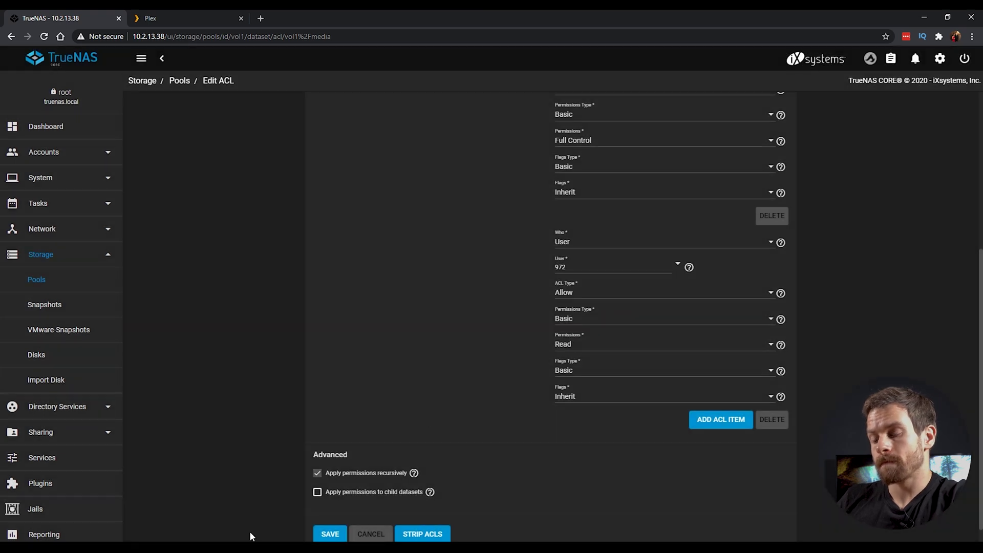
{"action": "scroll", "coordinate": [394, 426], "scroll_direction": "down", "scroll_amount": 1}
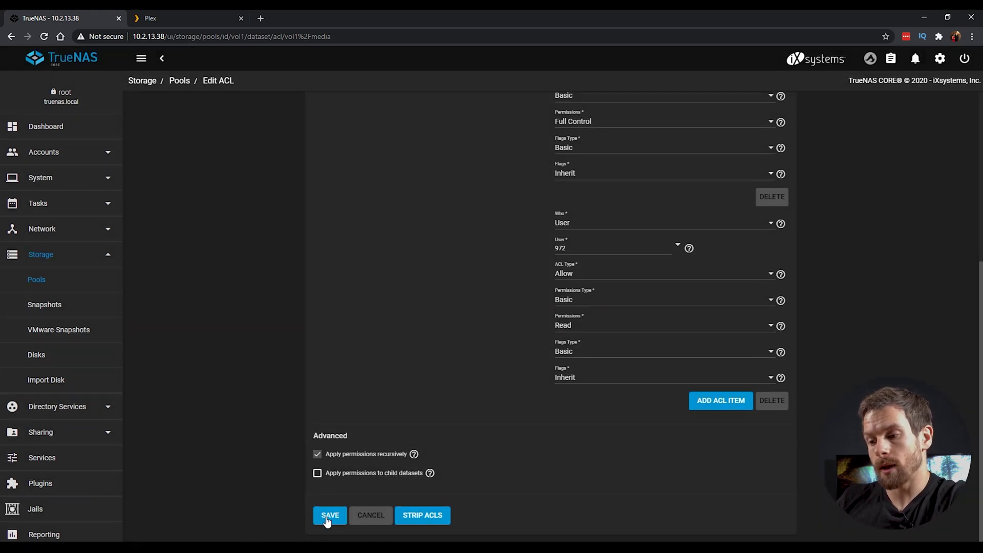
{"action": "left_click", "coordinate": [326, 519]}
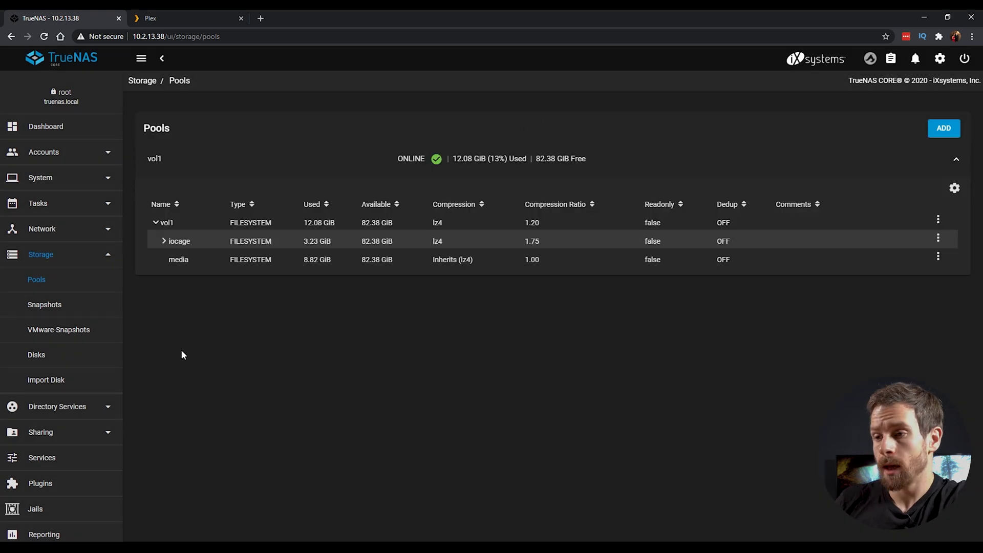
Step: Start a new Films library in Plex Web with language English (United Kingdom)
{"action": "left_click", "coordinate": [172, 18]}
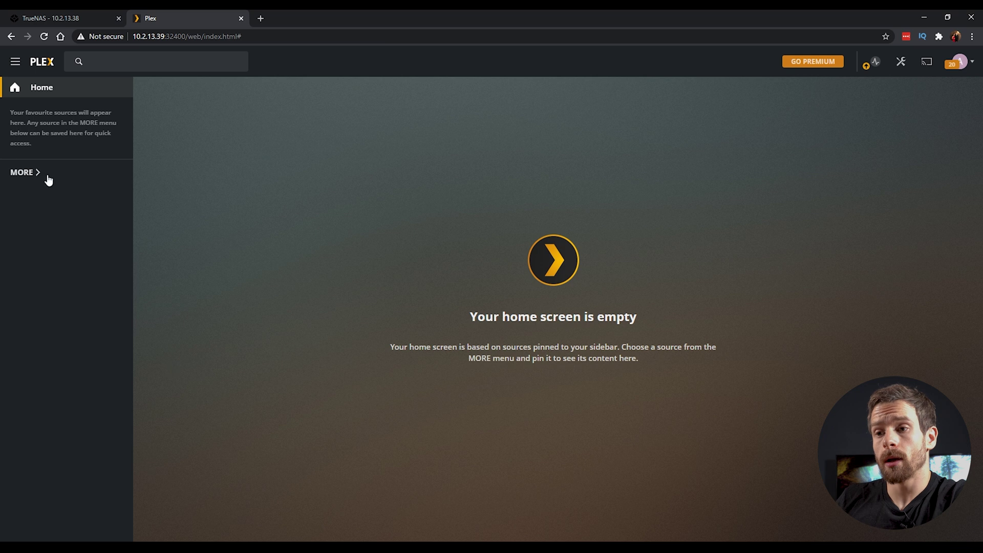
{"action": "left_click", "coordinate": [21, 174]}
{"action": "mouse_move", "coordinate": [109, 119]}
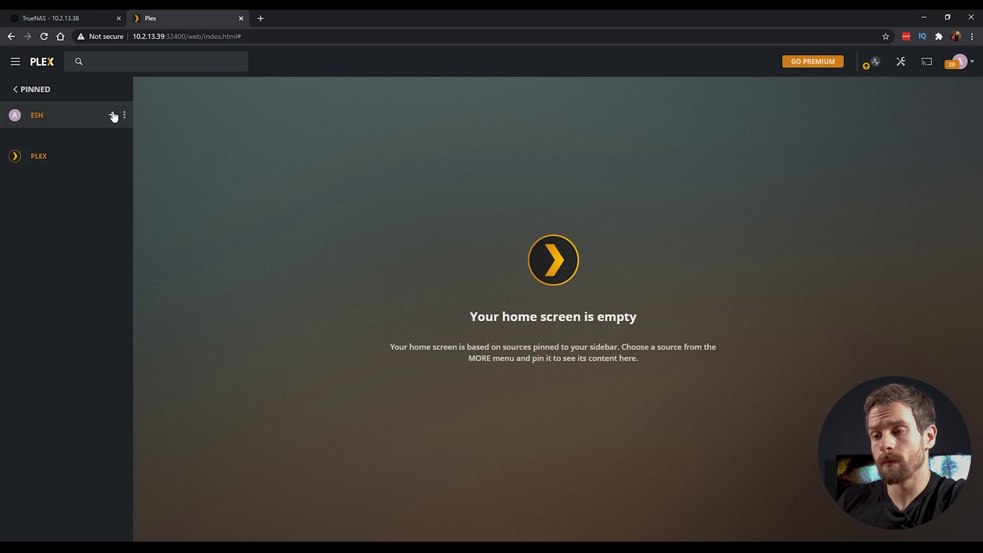
{"action": "left_click", "coordinate": [112, 115]}
{"action": "left_click", "coordinate": [416, 177]}
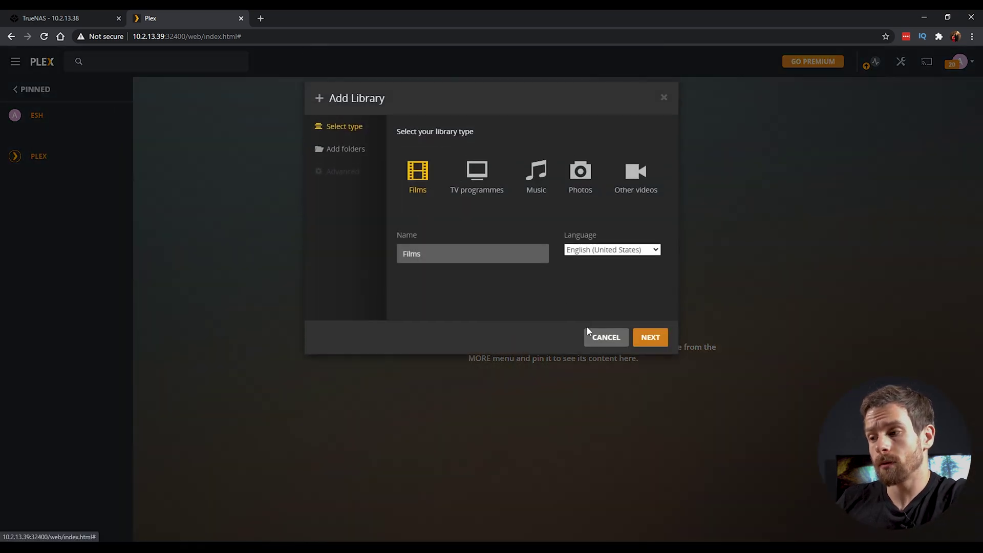
{"action": "left_click", "coordinate": [599, 250]}
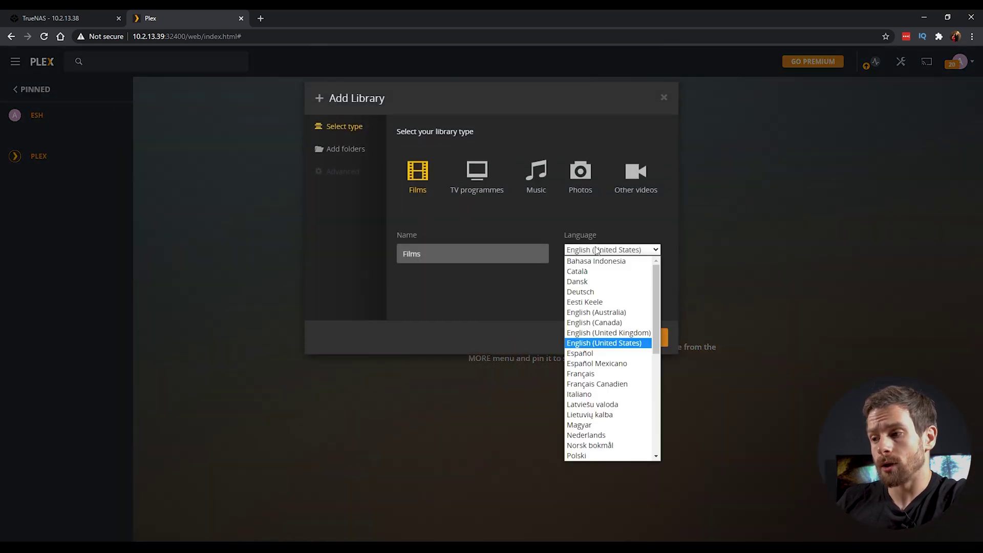
{"action": "left_click", "coordinate": [629, 333]}
{"action": "left_click", "coordinate": [647, 338]}
Step: Set the library folder to /media/Movies and add the library
{"action": "left_click", "coordinate": [528, 161]}
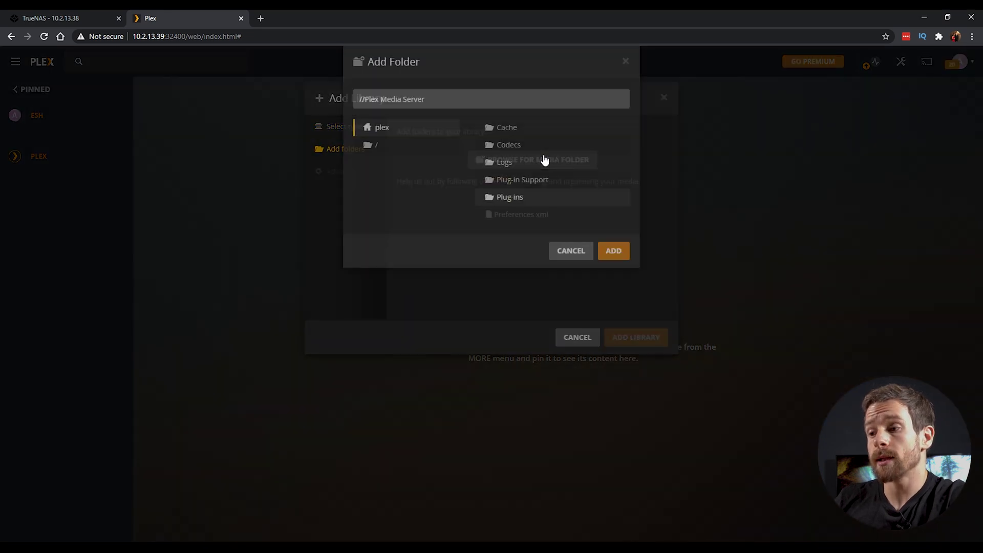
{"action": "left_click", "coordinate": [386, 181]}
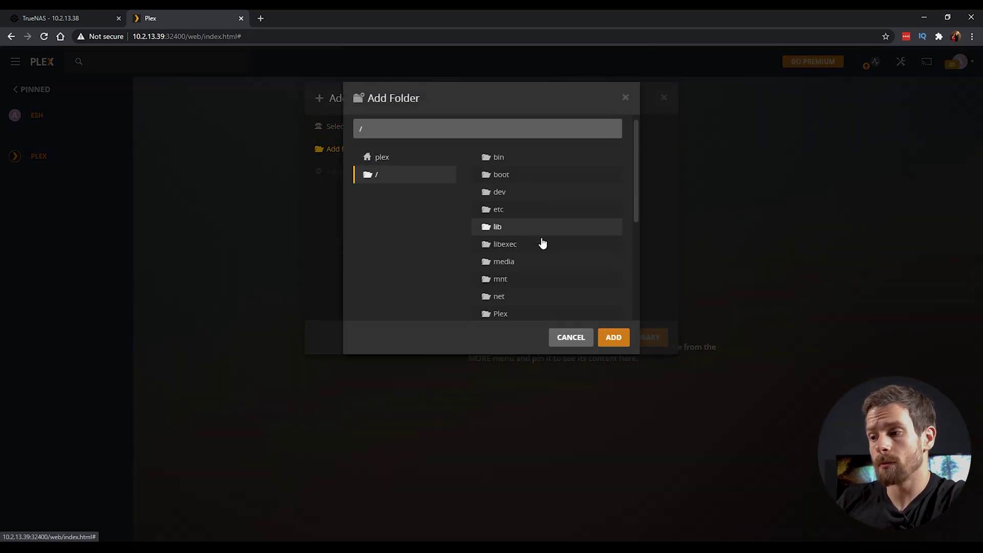
{"action": "left_click", "coordinate": [524, 270]}
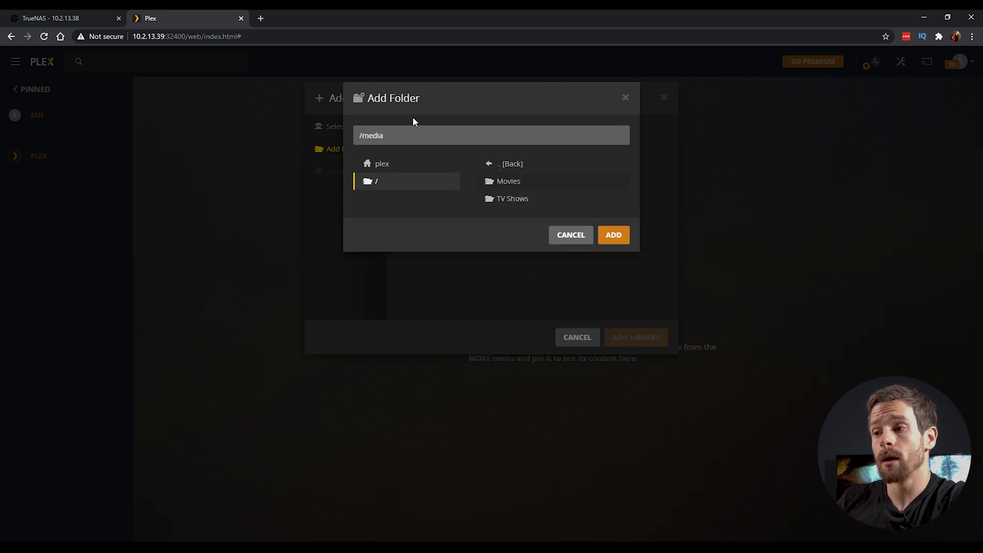
{"action": "left_click", "coordinate": [425, 138]}
{"action": "type", "text": "/"}
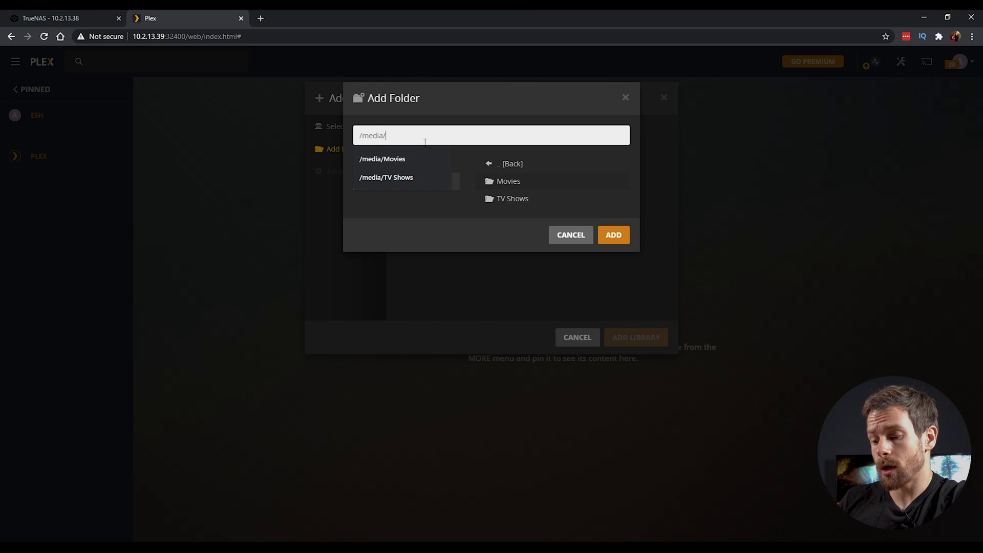
{"action": "type", "text": "Movies"}
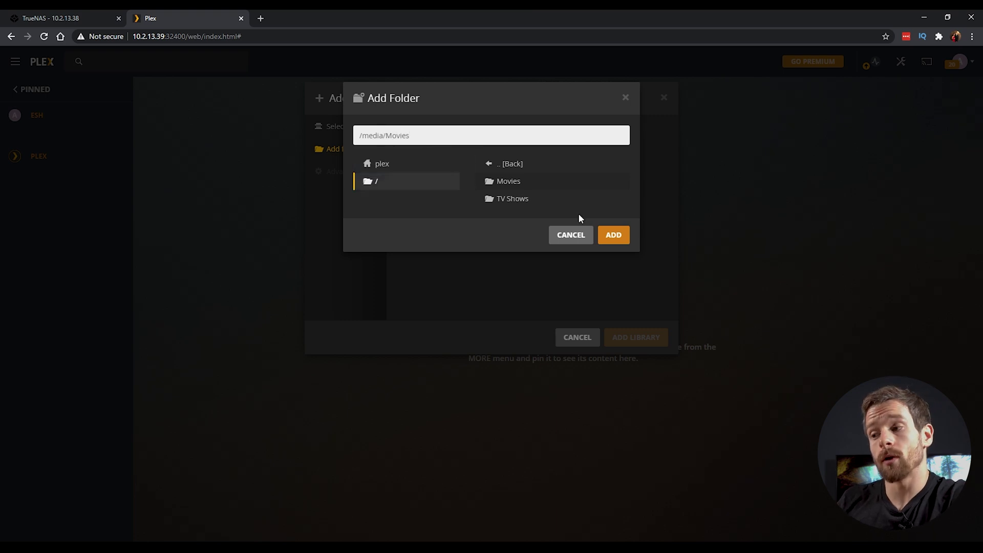
{"action": "left_click", "coordinate": [614, 234]}
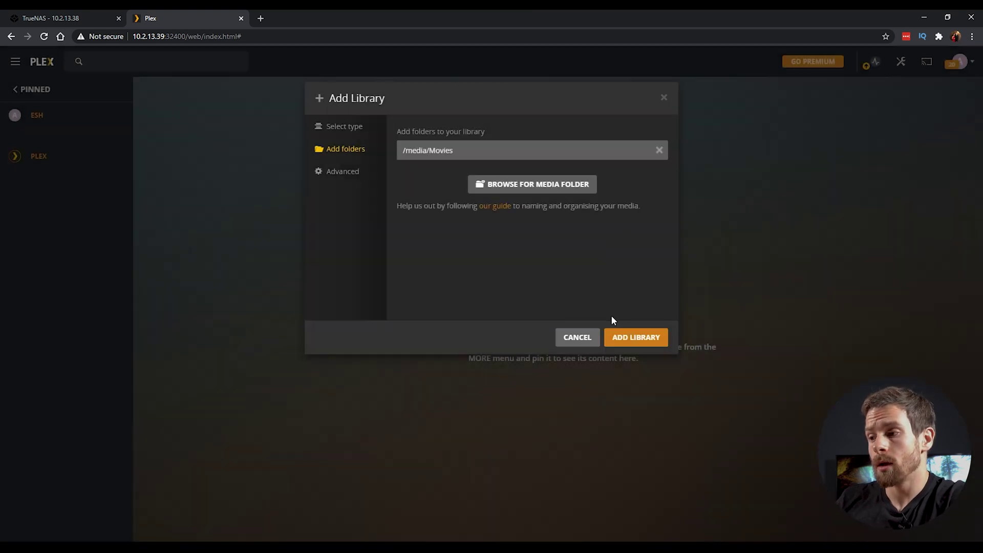
{"action": "left_click", "coordinate": [625, 338]}
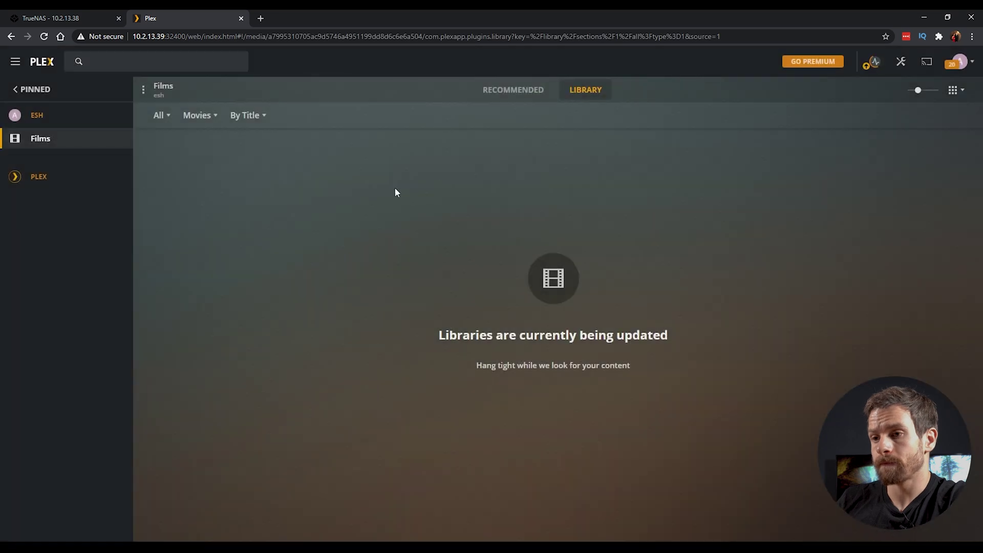
Step: Reopen the Add Library dialog once Films shows its three films, including Trolls World Tour
{"action": "left_click", "coordinate": [110, 116]}
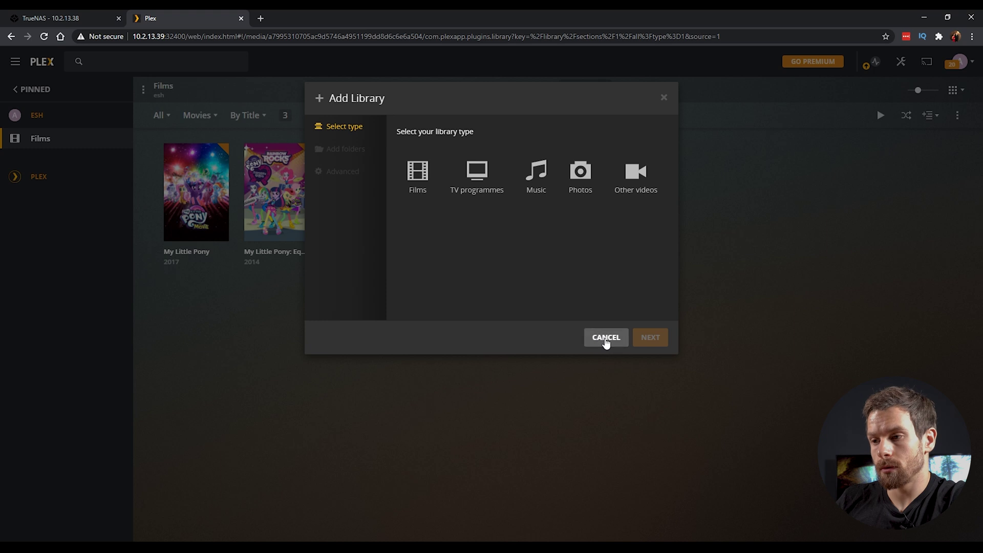
{"action": "left_click", "coordinate": [606, 338]}
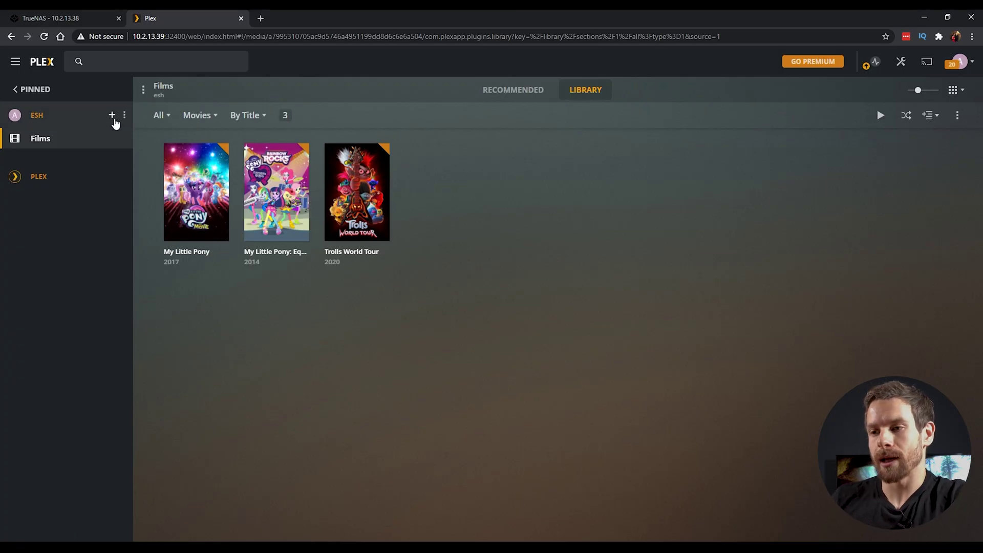
{"action": "left_click", "coordinate": [109, 115]}
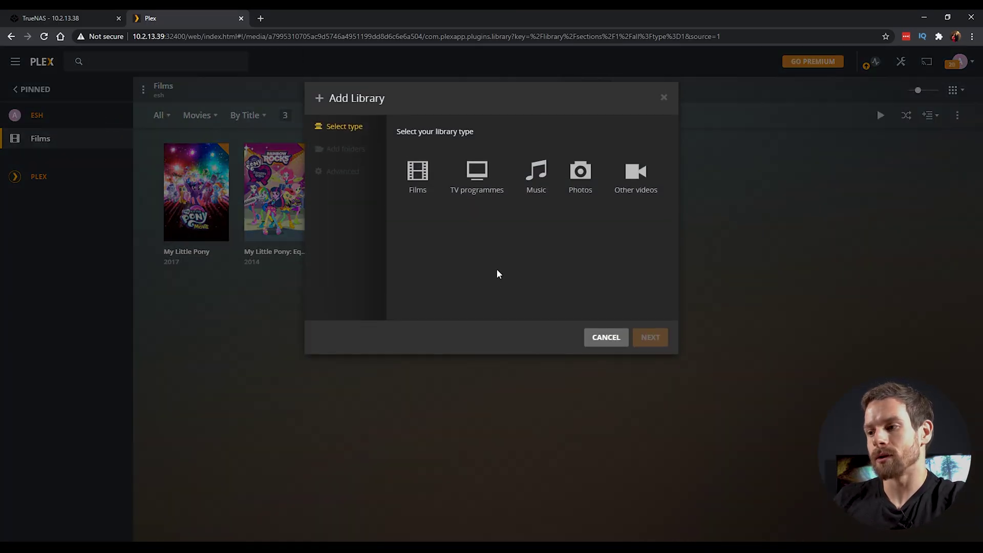
Step: Add a TV programmes library pointing to the /media/TV Shows folder
{"action": "left_click", "coordinate": [495, 186]}
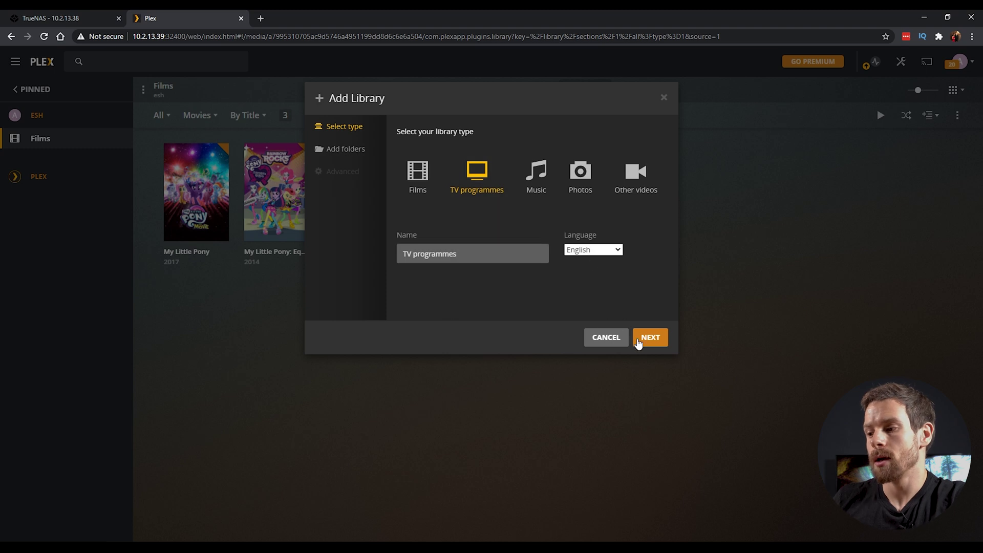
{"action": "left_click", "coordinate": [639, 343]}
{"action": "left_click", "coordinate": [533, 159]}
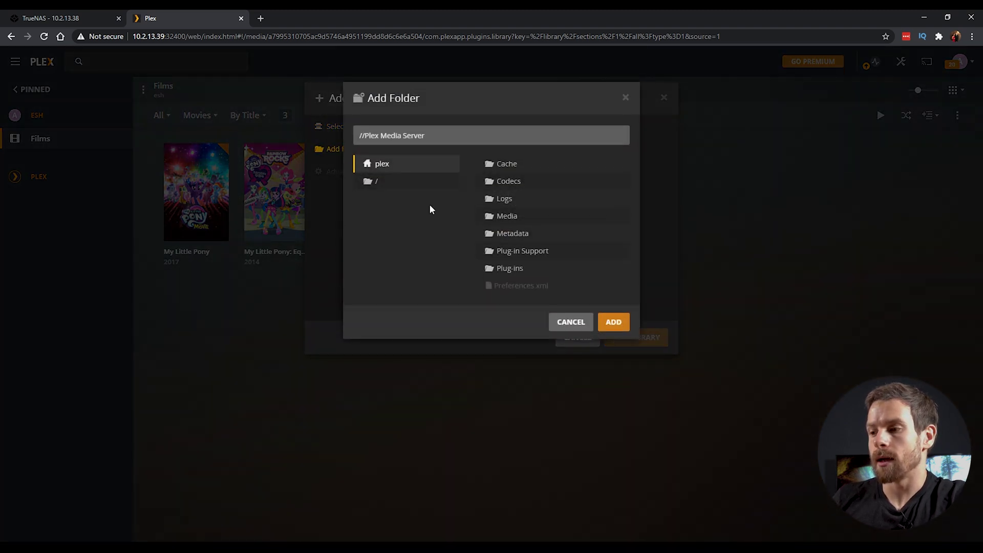
{"action": "left_click", "coordinate": [376, 184]}
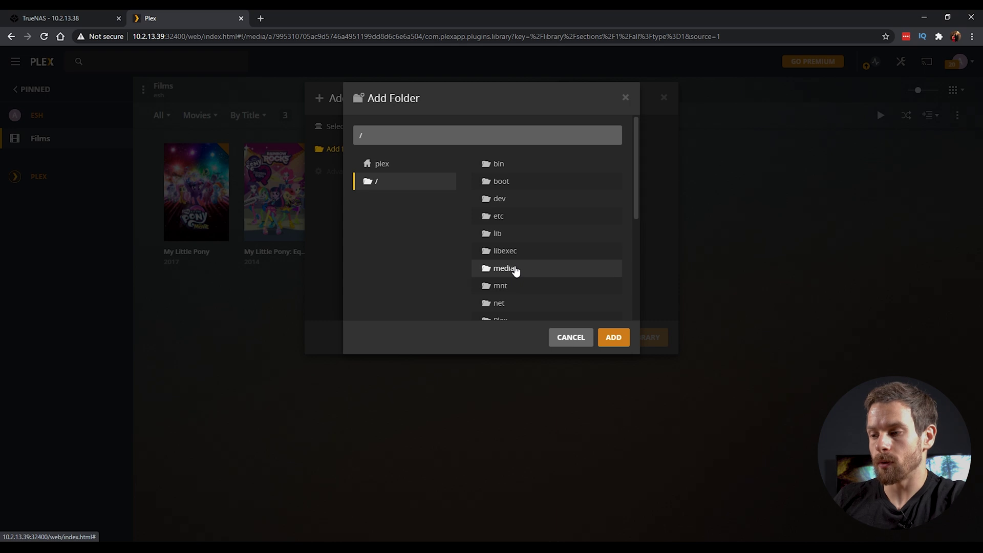
{"action": "left_click", "coordinate": [519, 269]}
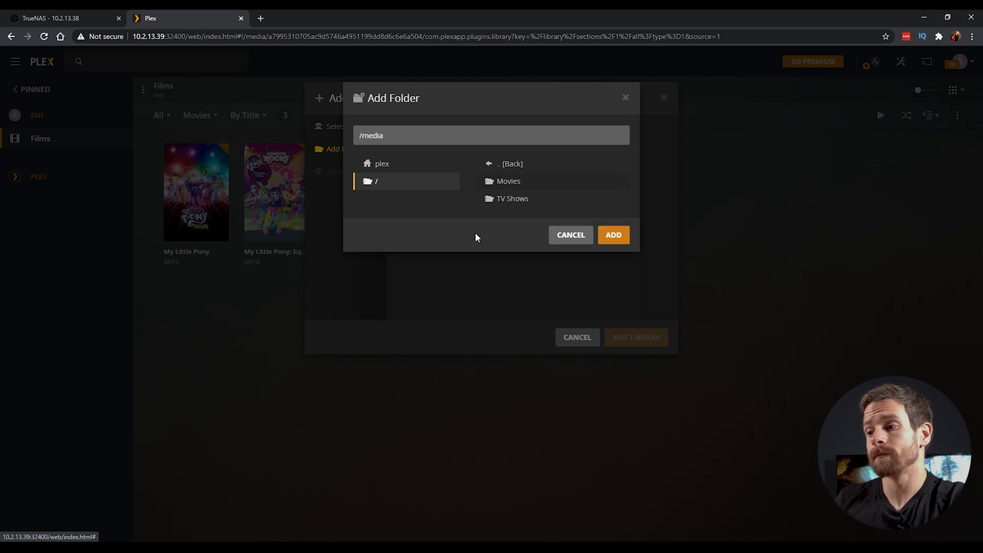
{"action": "left_click", "coordinate": [406, 134]}
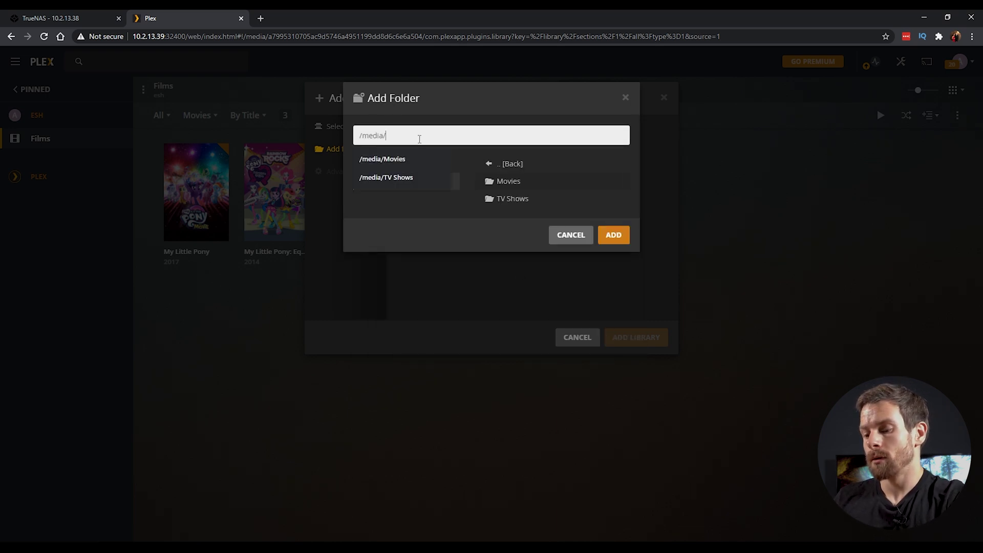
{"action": "type", "text": "TV Shows"}
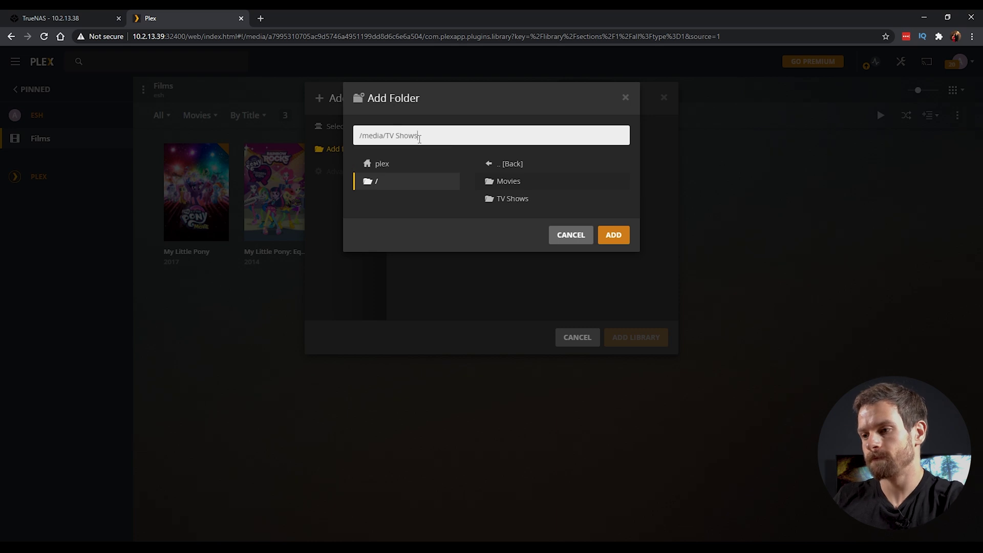
{"action": "left_click", "coordinate": [614, 235]}
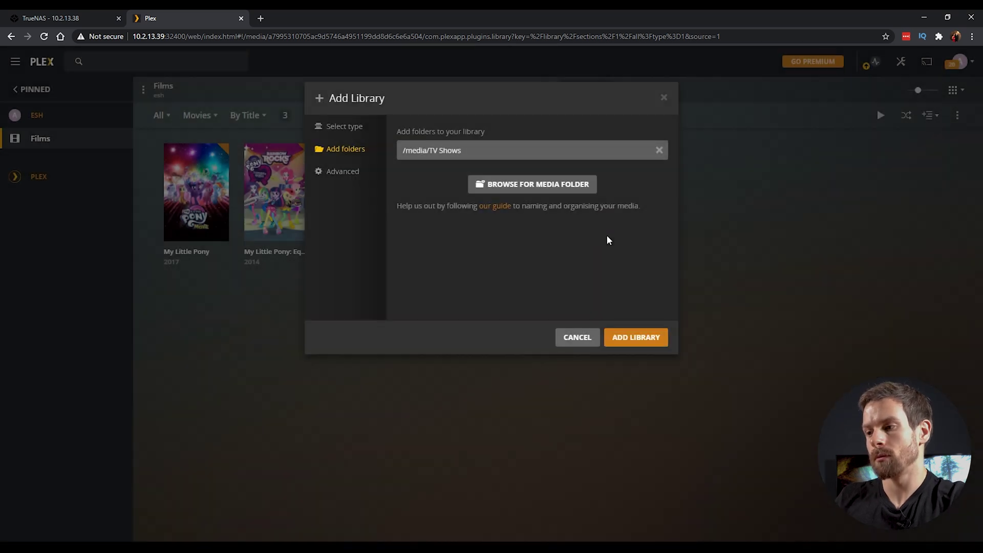
{"action": "left_click", "coordinate": [642, 340]}
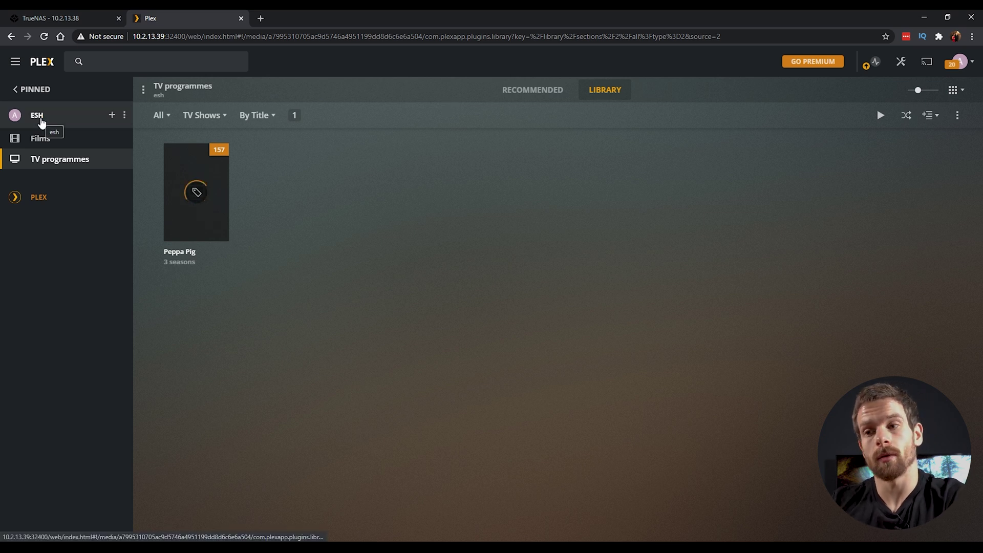
Step: Pin the Films and TV programmes libraries to the home screen, then restore the normal sidebar
{"action": "left_click", "coordinate": [42, 123]}
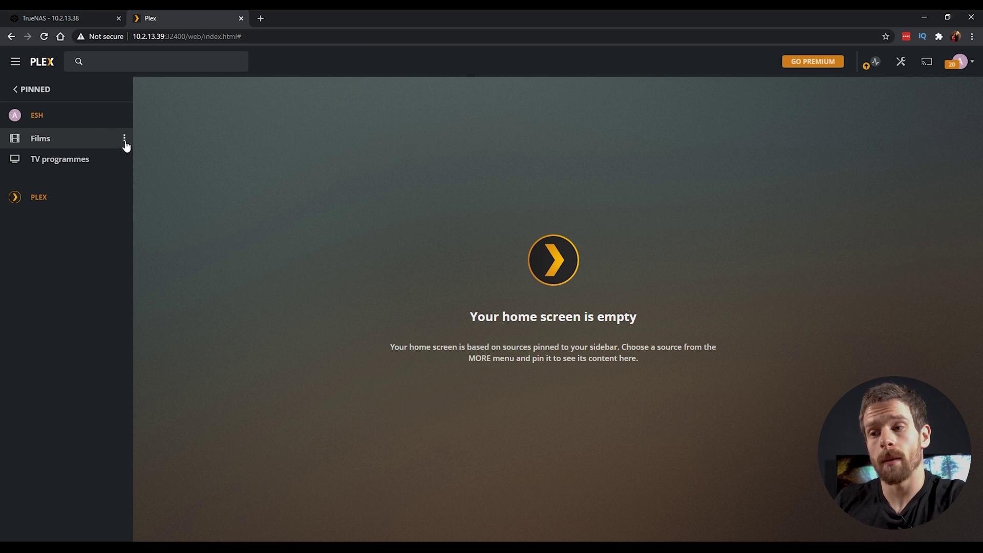
{"action": "left_click", "coordinate": [124, 139]}
{"action": "left_click", "coordinate": [148, 153]}
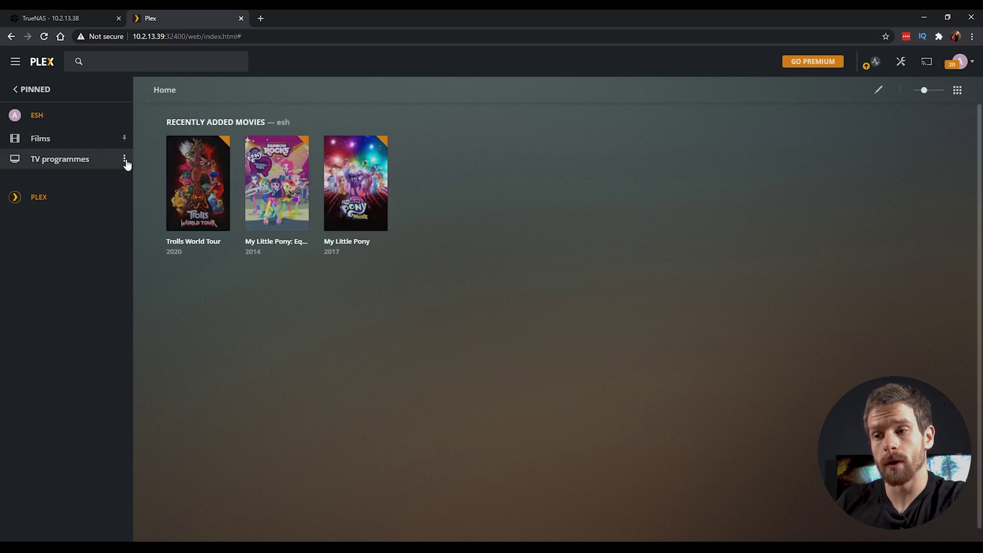
{"action": "left_click", "coordinate": [125, 160]}
{"action": "left_click", "coordinate": [145, 177]}
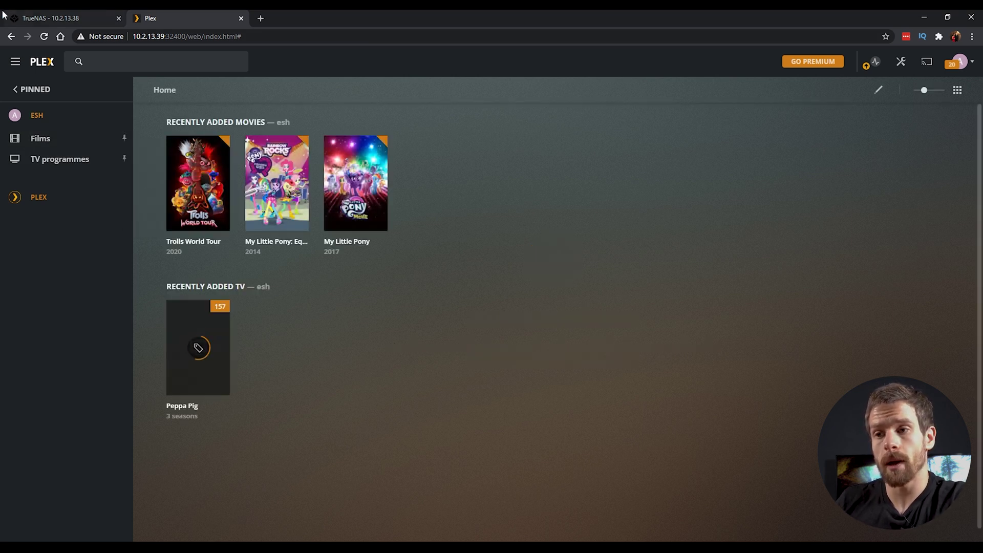
{"action": "left_click", "coordinate": [16, 66]}
{"action": "left_click", "coordinate": [15, 66]}
{"action": "left_click", "coordinate": [21, 89]}
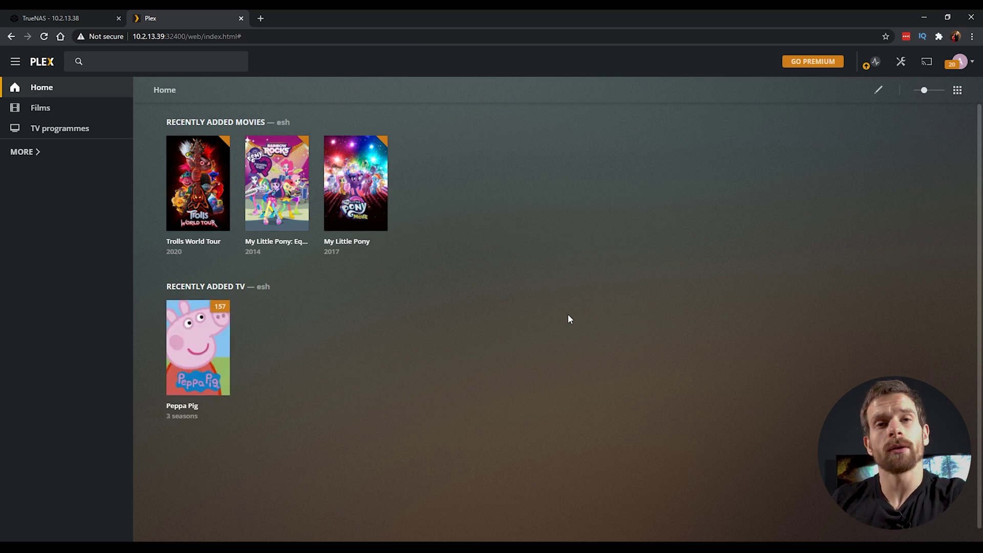
{"action": "left_click", "coordinate": [901, 61]}
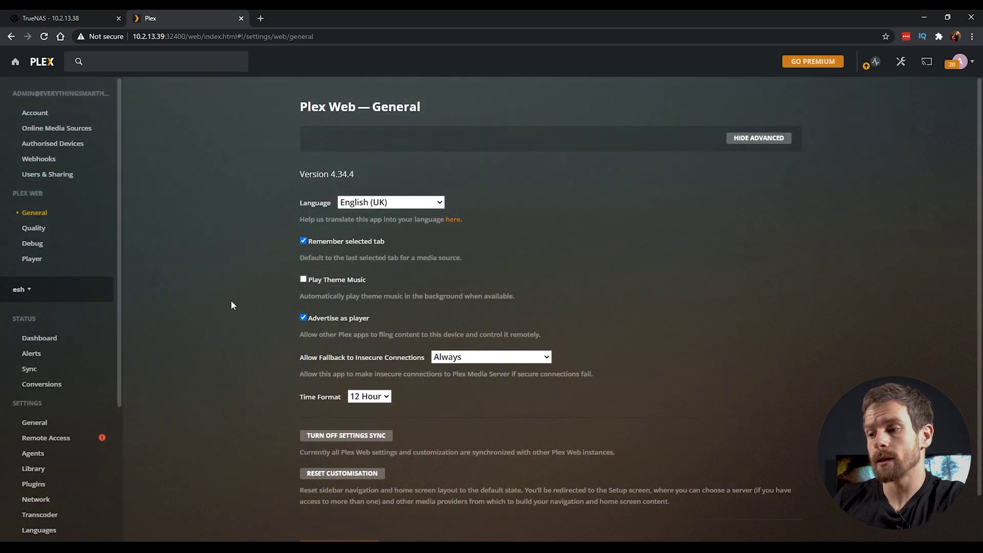
Step: Show the advanced options and go to the server's Library settings page
{"action": "left_click", "coordinate": [774, 139]}
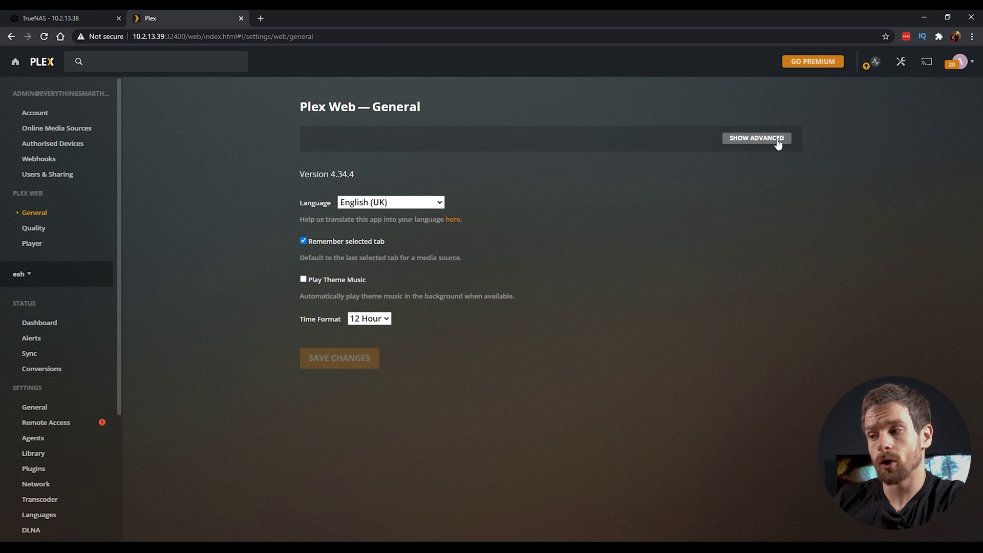
{"action": "left_click", "coordinate": [778, 145]}
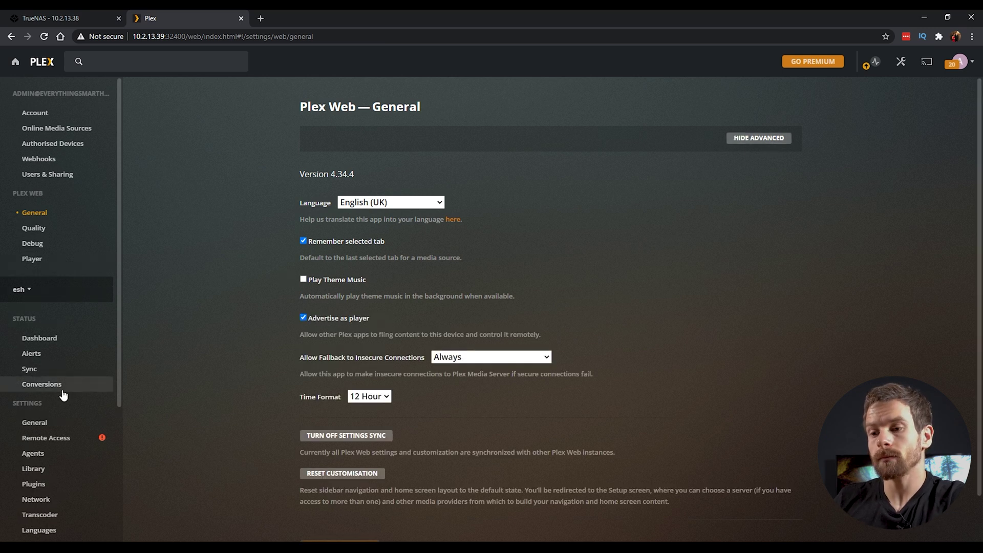
{"action": "scroll", "coordinate": [64, 393], "scroll_direction": "down", "scroll_amount": 2}
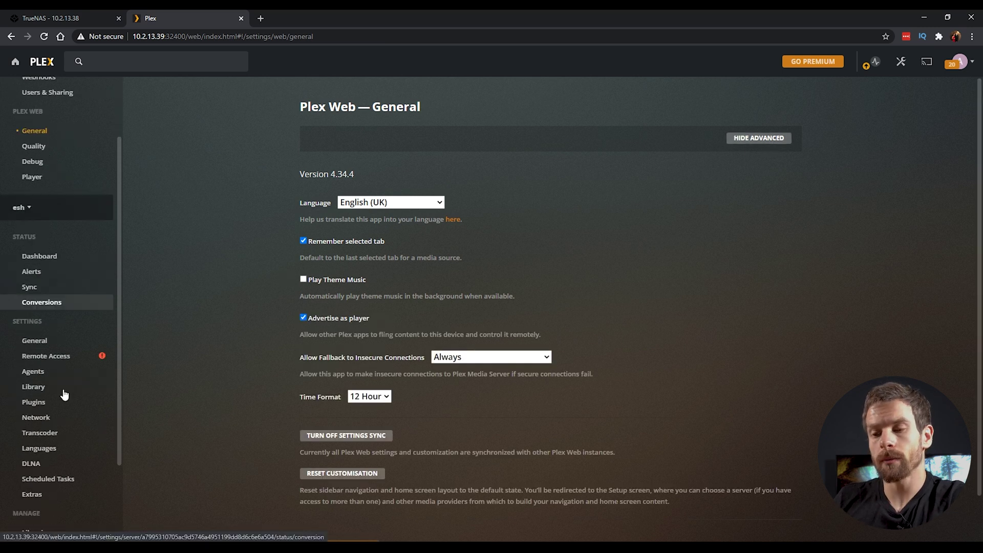
{"action": "left_click", "coordinate": [41, 333]}
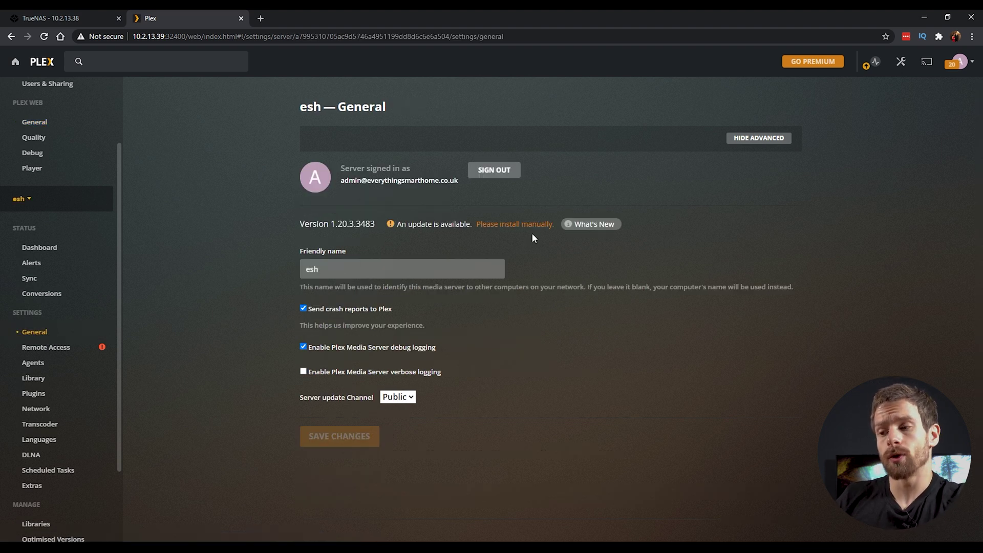
{"action": "scroll", "coordinate": [8, 361], "scroll_direction": "down", "scroll_amount": 1}
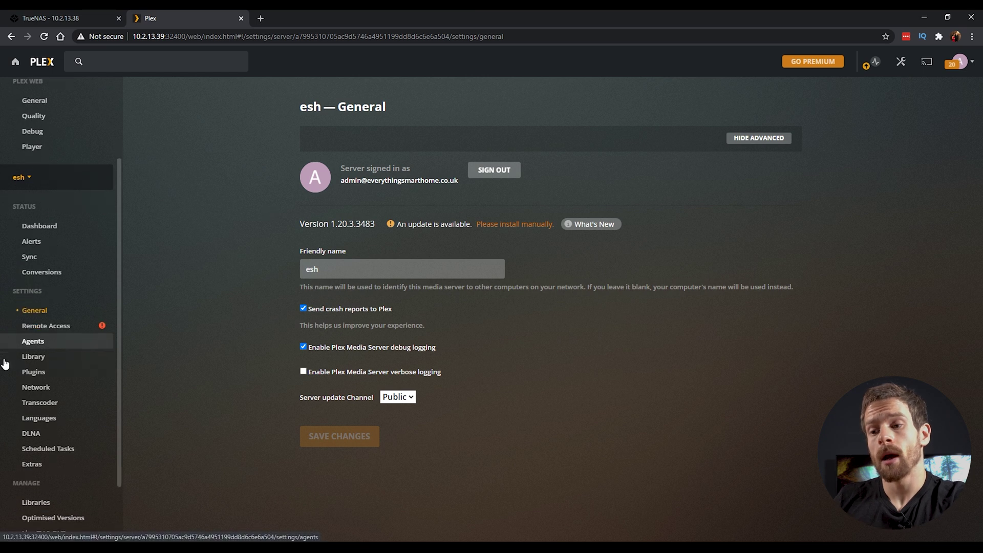
{"action": "left_click", "coordinate": [41, 351]}
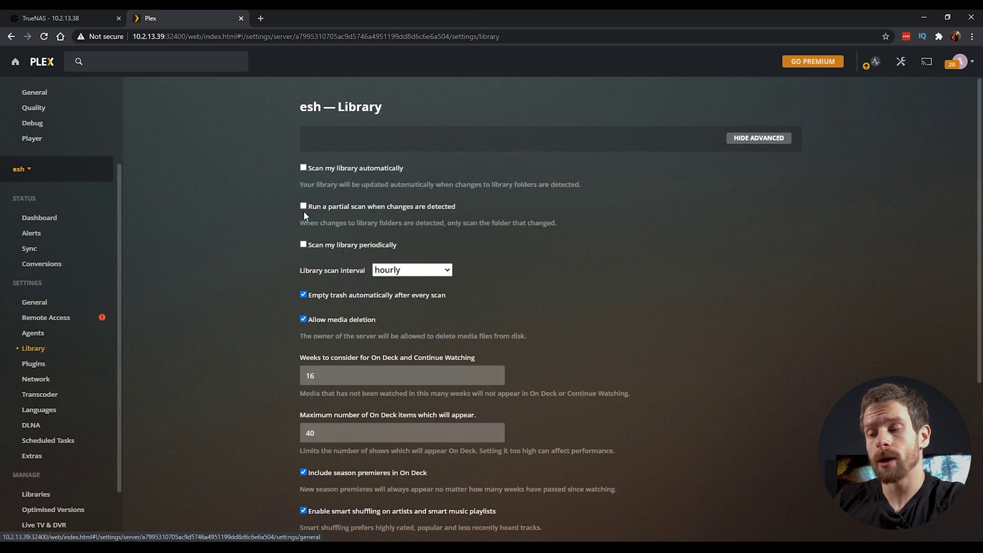
Step: Enable automatic, partial and periodic library scanning and save the Library settings
{"action": "left_click", "coordinate": [353, 171]}
{"action": "left_click", "coordinate": [379, 206]}
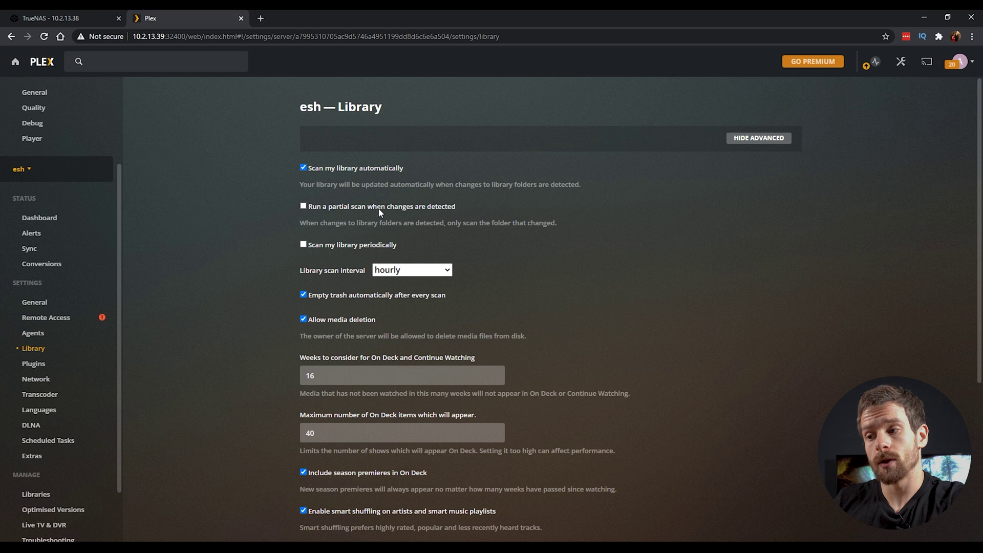
{"action": "left_click", "coordinate": [371, 247]}
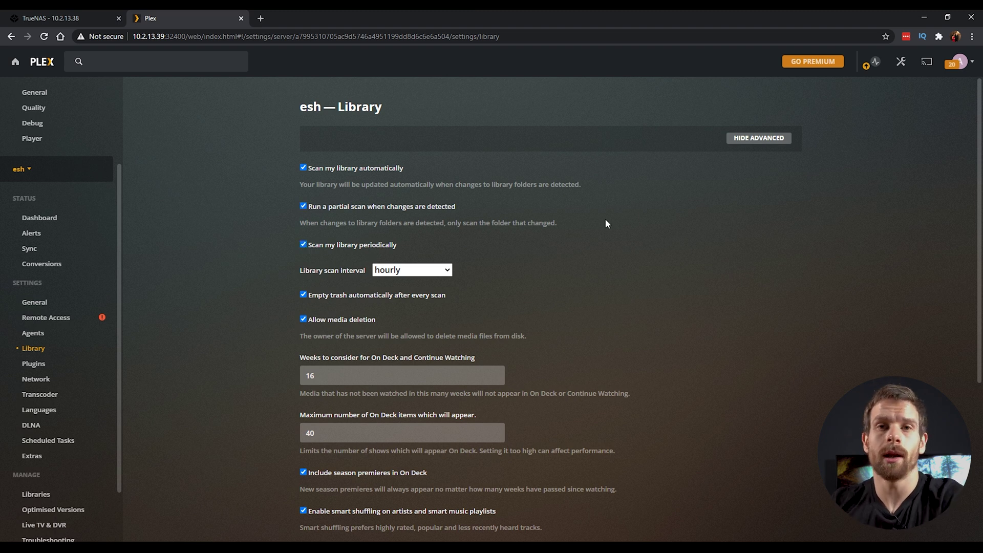
{"action": "scroll", "coordinate": [635, 393], "scroll_direction": "down", "scroll_amount": 5}
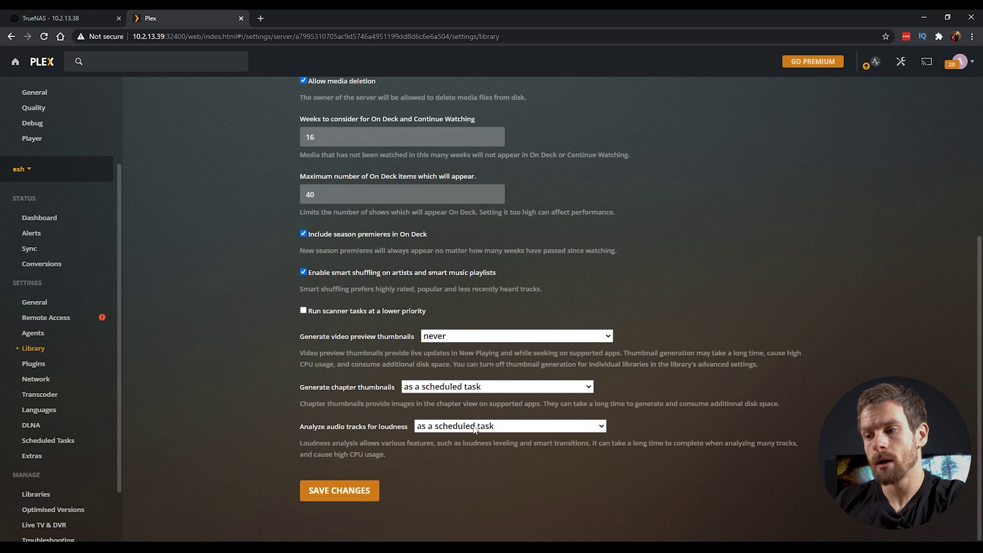
{"action": "left_click", "coordinate": [346, 493]}
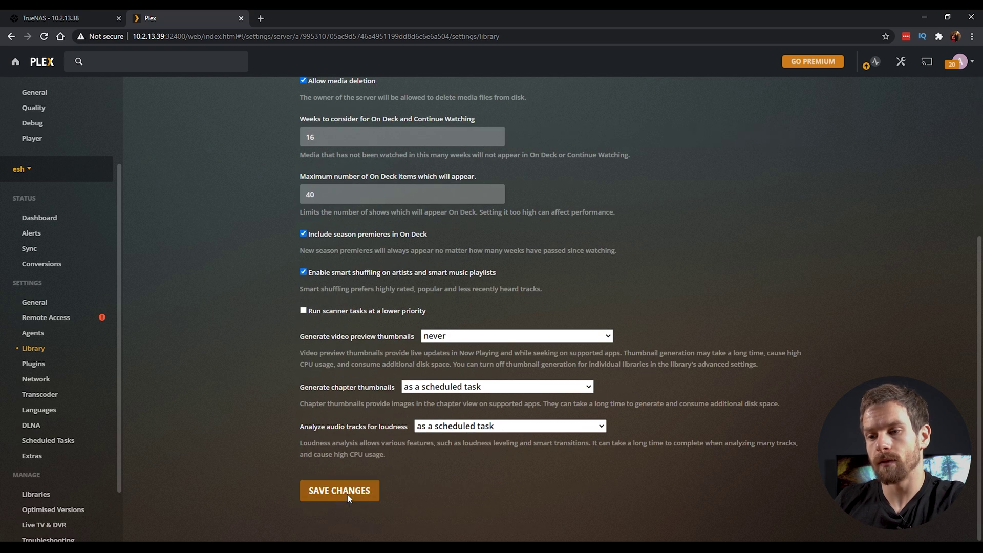
{"action": "left_click", "coordinate": [59, 385]}
Step: Allow the 10.2.0.0/16 network without authentication and save the Network settings
{"action": "scroll", "coordinate": [295, 397], "scroll_direction": "down", "scroll_amount": 2}
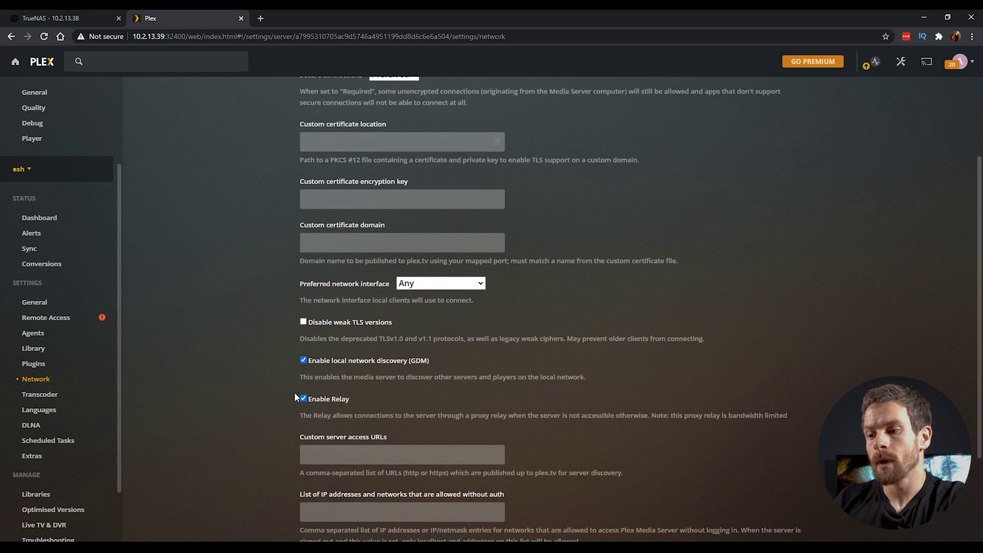
{"action": "scroll", "coordinate": [294, 392], "scroll_direction": "down", "scroll_amount": 2}
{"action": "left_click", "coordinate": [365, 387]}
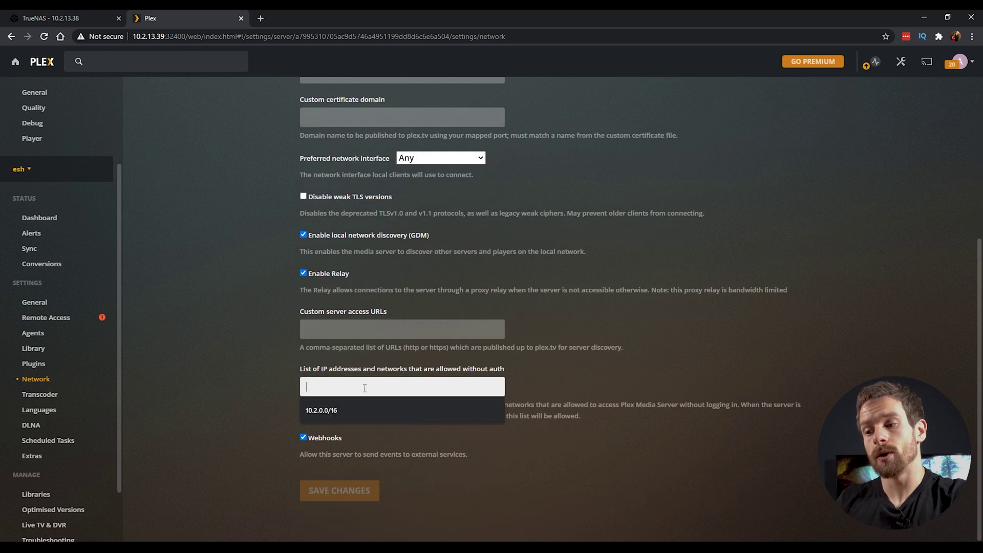
{"action": "left_click", "coordinate": [277, 379]}
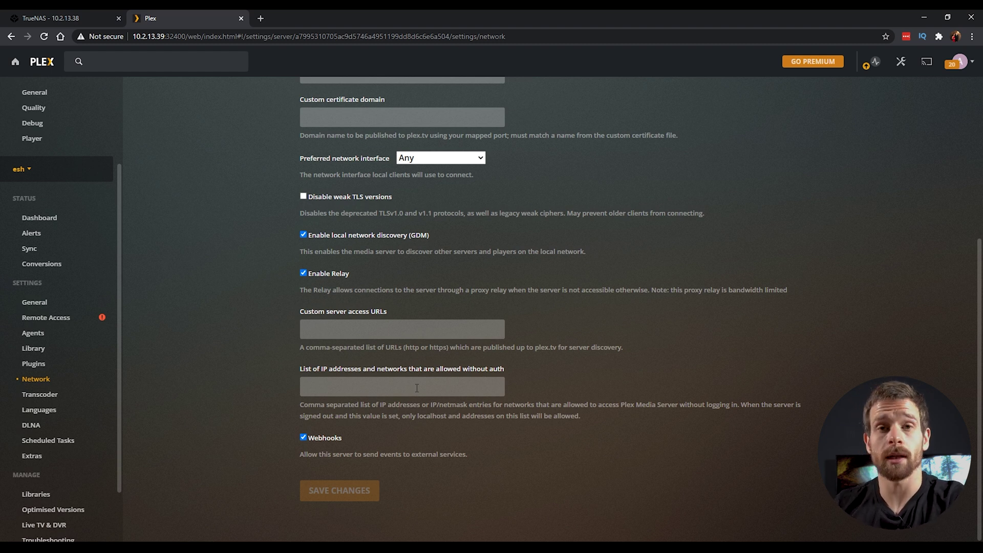
{"action": "left_click", "coordinate": [412, 383]}
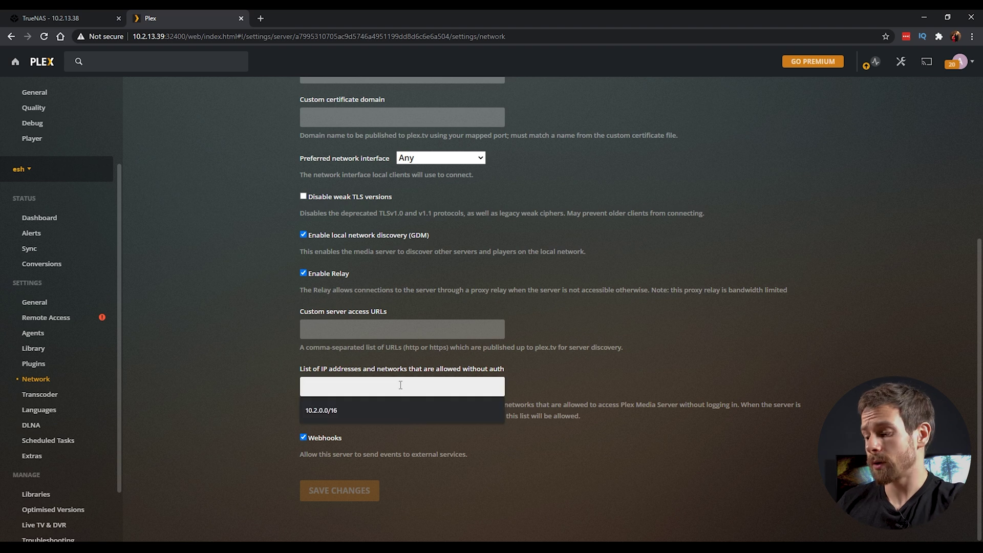
{"action": "type", "text": "10.2.0.0"}
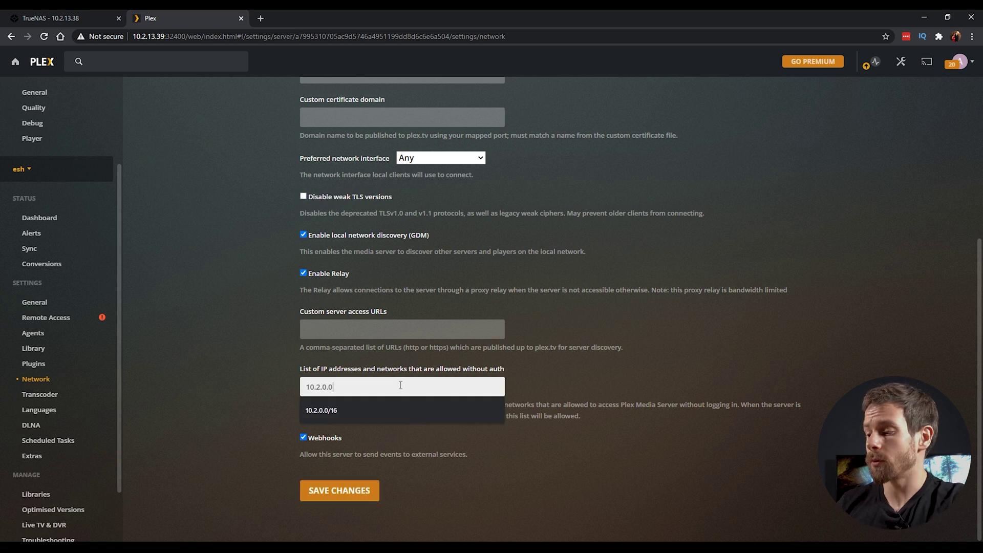
{"action": "type", "text": "/16"}
{"action": "left_click", "coordinate": [356, 496]}
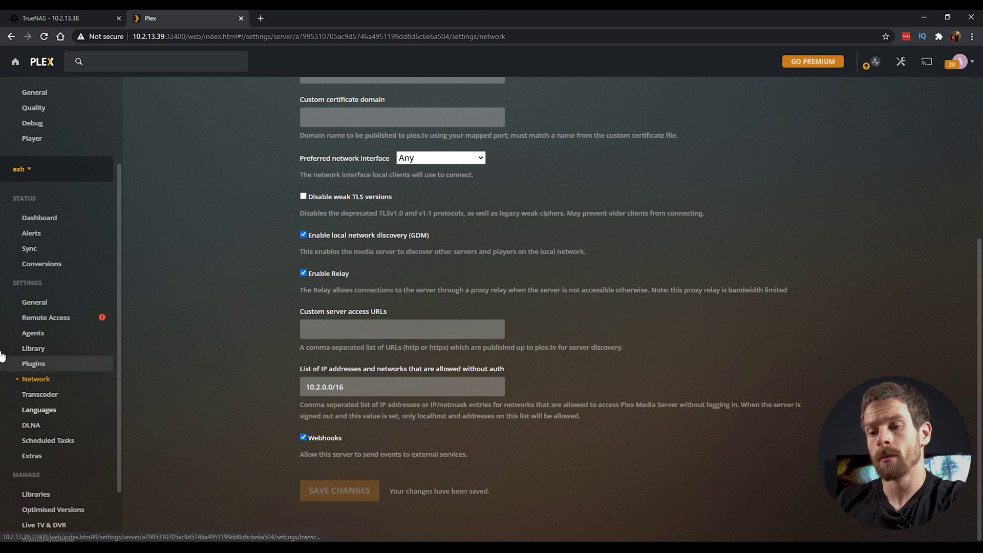
{"action": "left_click", "coordinate": [46, 396]}
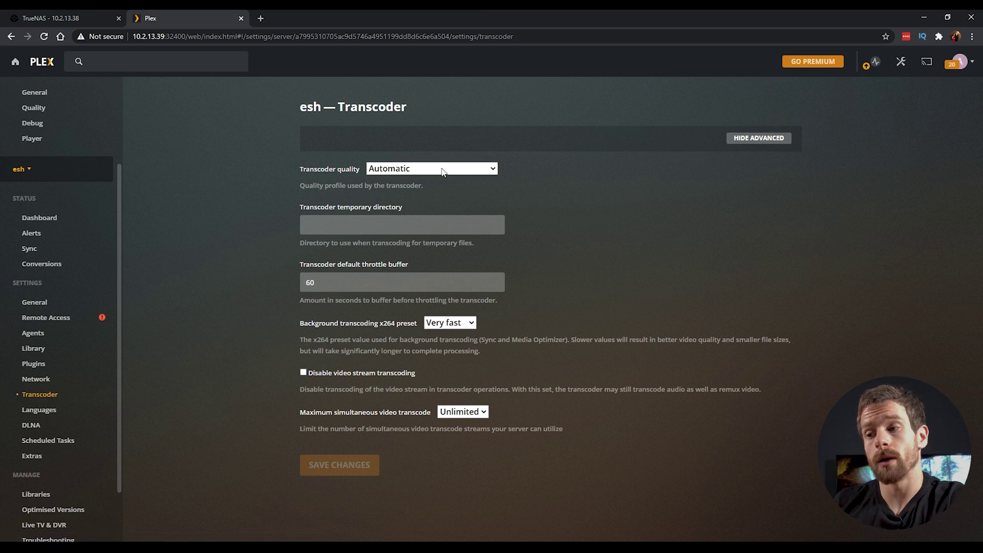
Step: Review the Transcoder quality choices, leaving it set to Automatic
{"action": "left_click", "coordinate": [447, 169]}
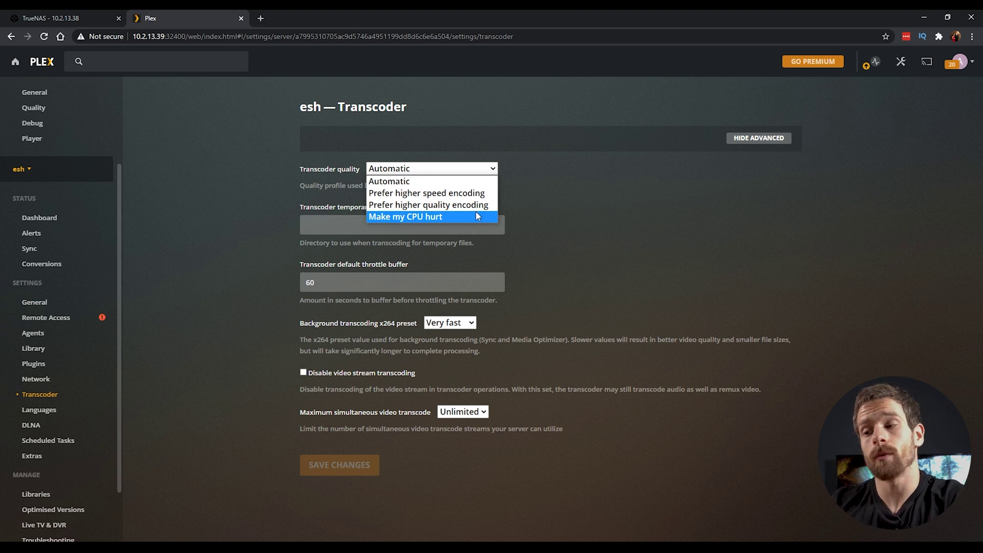
{"action": "left_click", "coordinate": [622, 240]}
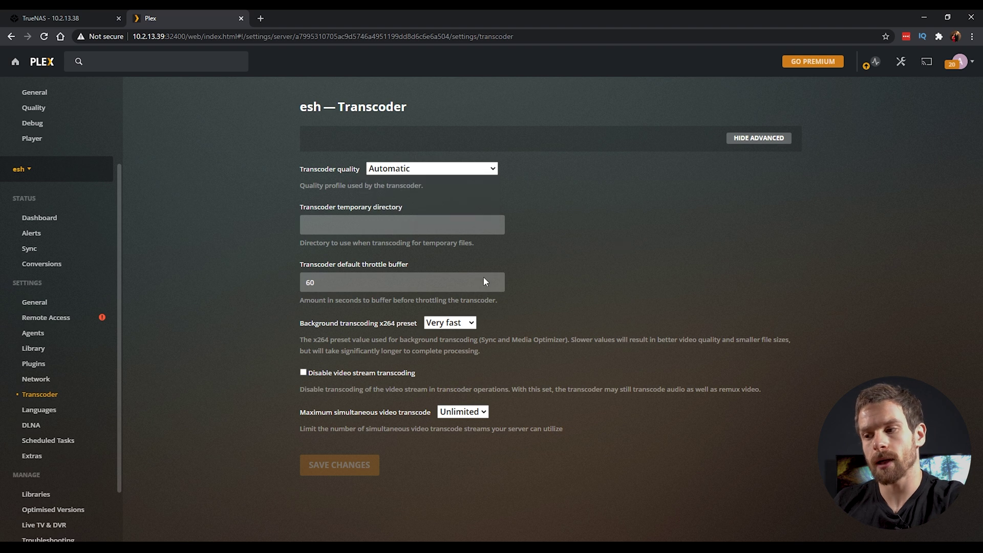
{"action": "left_click", "coordinate": [31, 425]}
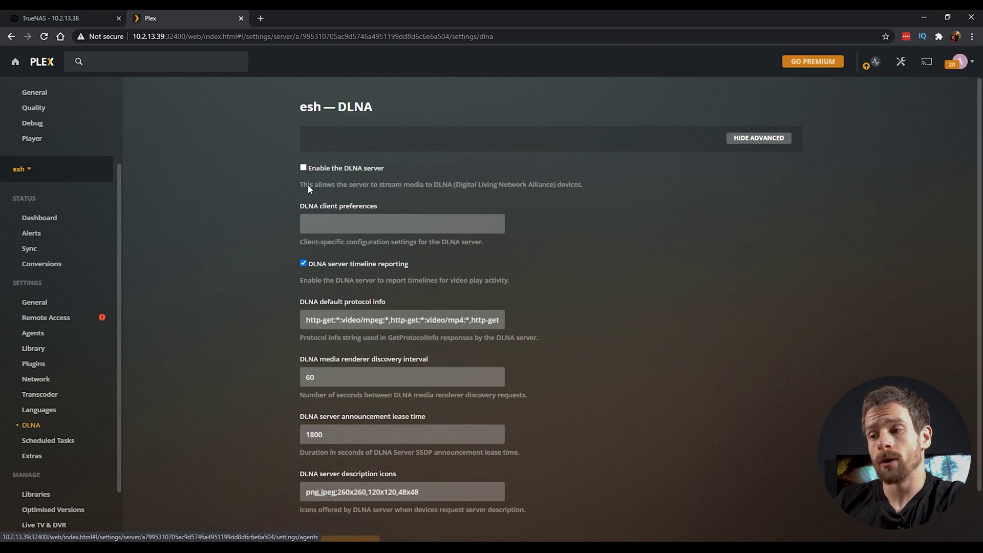
Step: Tick 'Enable the DLNA server' and save the DLNA settings
{"action": "left_click", "coordinate": [303, 168]}
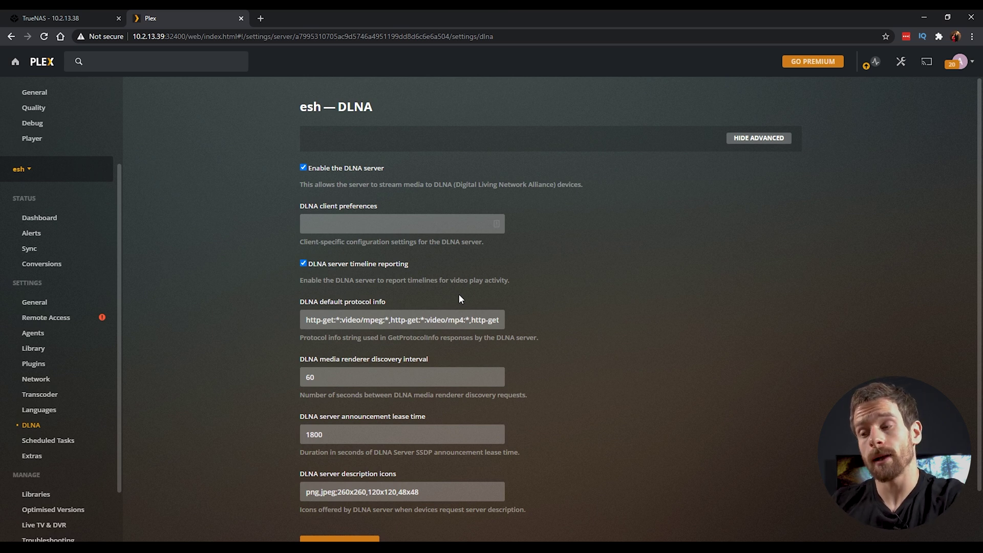
{"action": "scroll", "coordinate": [459, 294], "scroll_direction": "down", "scroll_amount": 1}
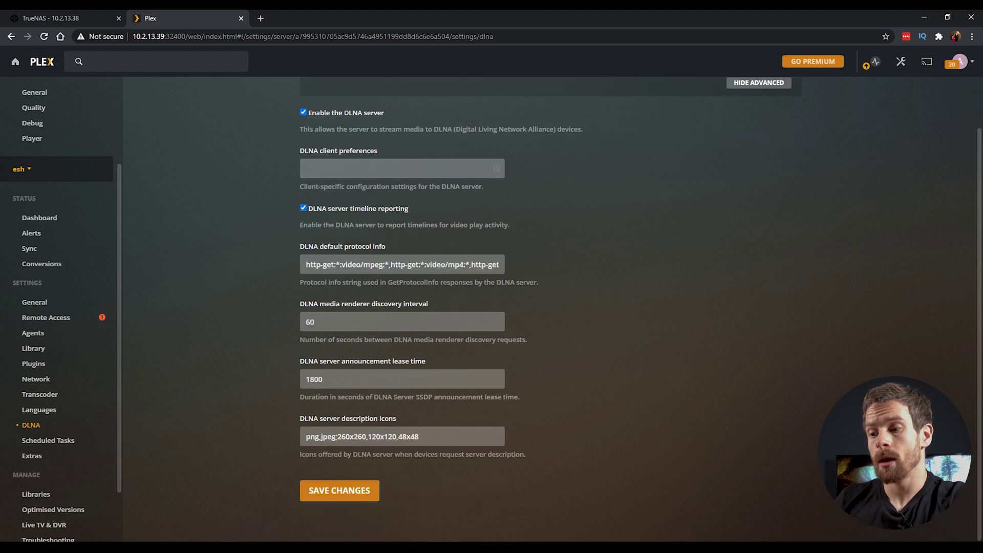
{"action": "left_click", "coordinate": [357, 489]}
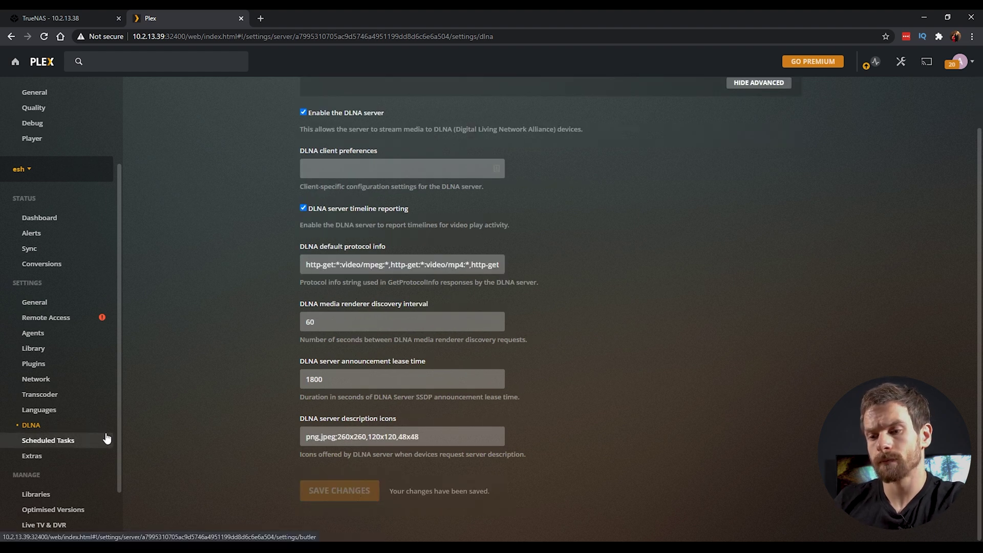
{"action": "scroll", "coordinate": [87, 358], "scroll_direction": "down", "scroll_amount": 1}
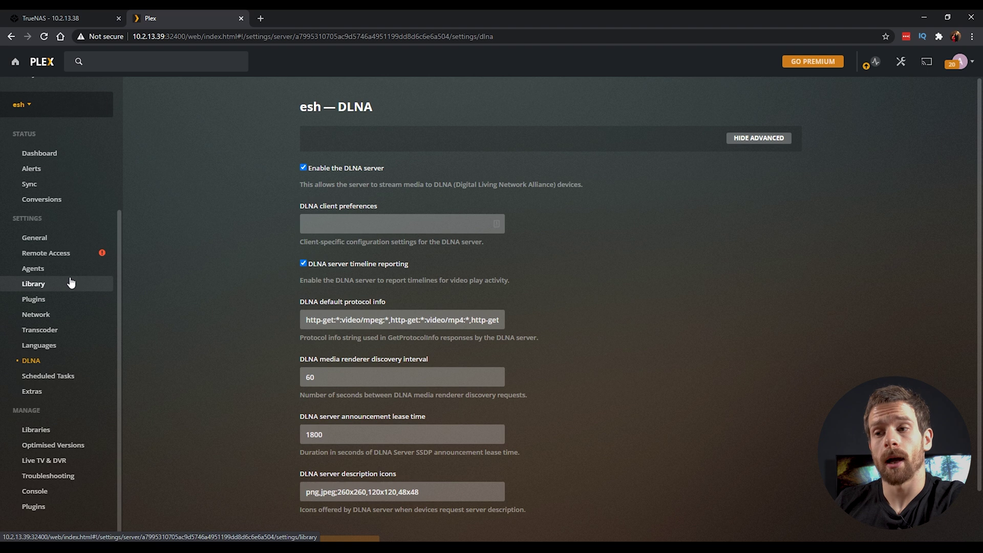
Step: Keep the Movies & TV online media source set to Disabled and save it
{"action": "scroll", "coordinate": [71, 283], "scroll_direction": "up", "scroll_amount": 3}
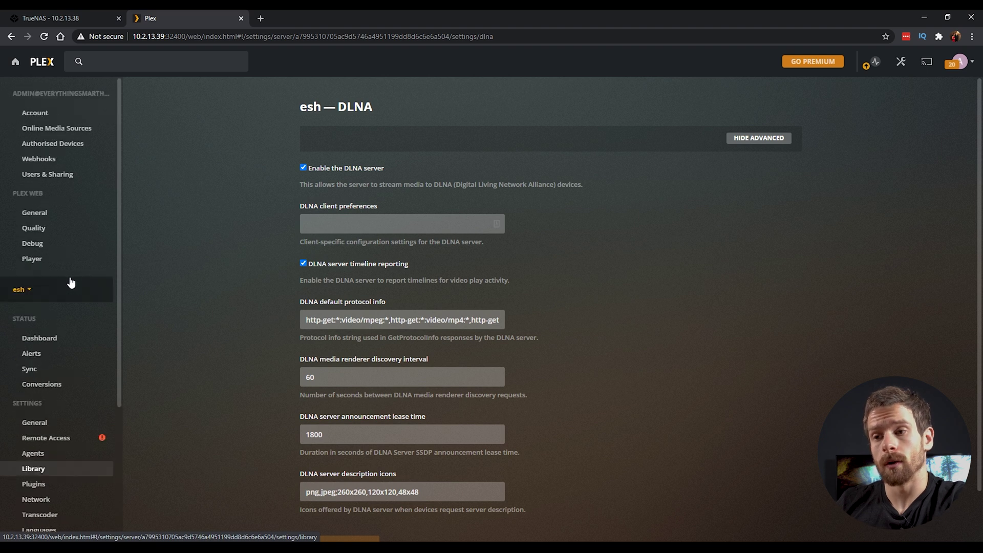
{"action": "left_click", "coordinate": [89, 130]}
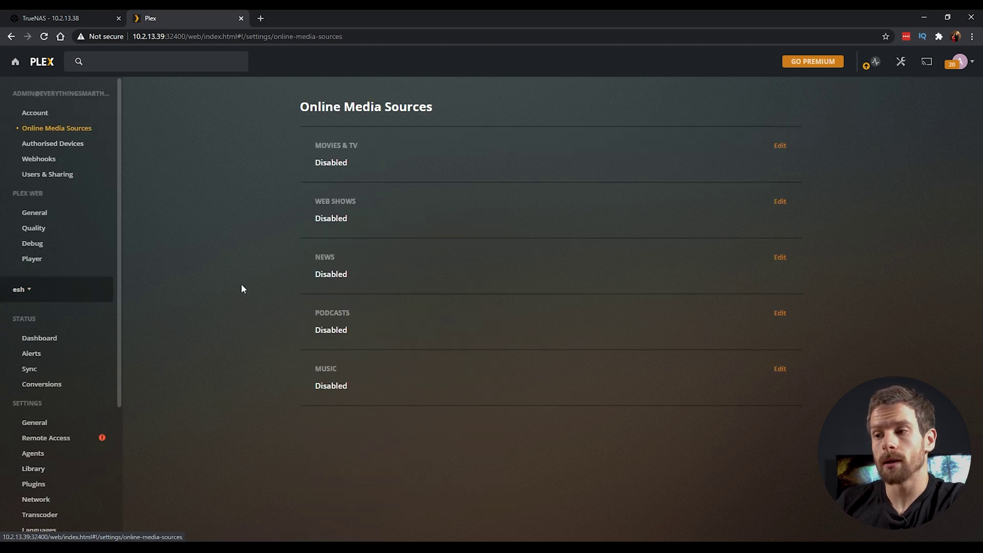
{"action": "left_click", "coordinate": [780, 146]}
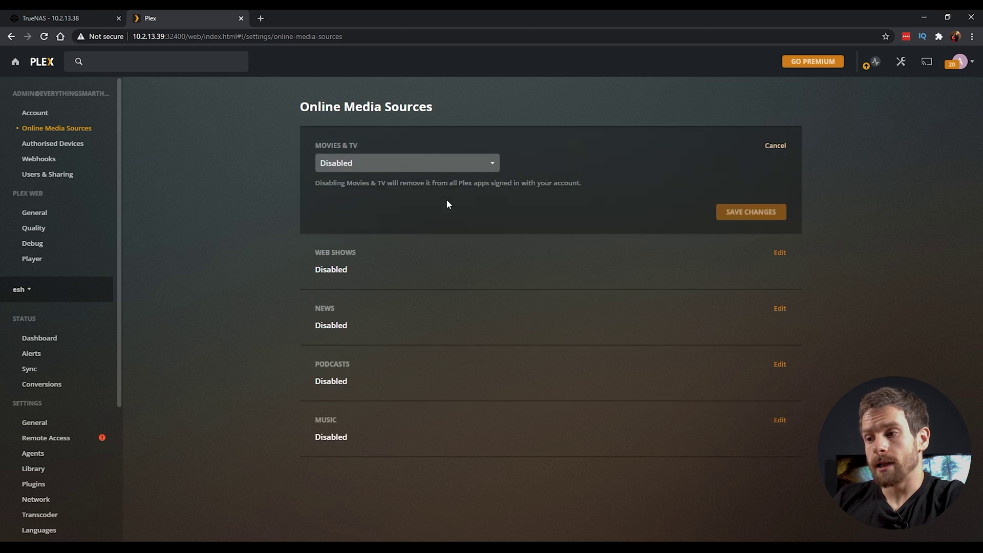
{"action": "left_click", "coordinate": [423, 163]}
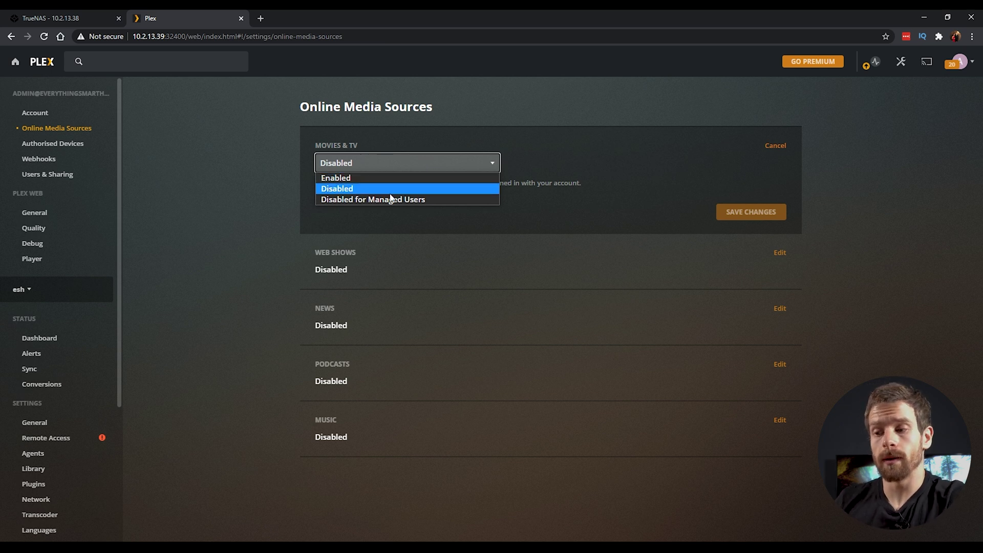
{"action": "left_click", "coordinate": [258, 399]}
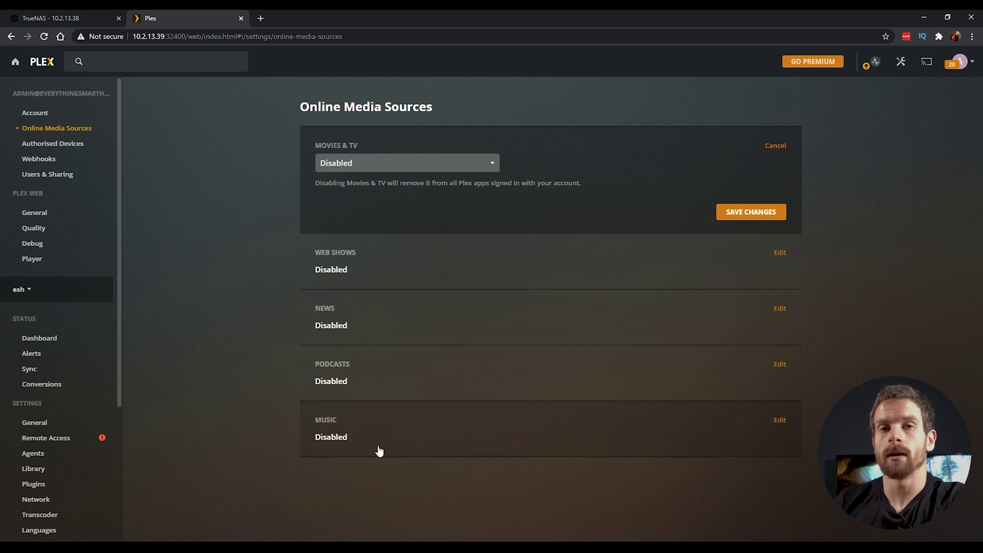
{"action": "left_click", "coordinate": [772, 214]}
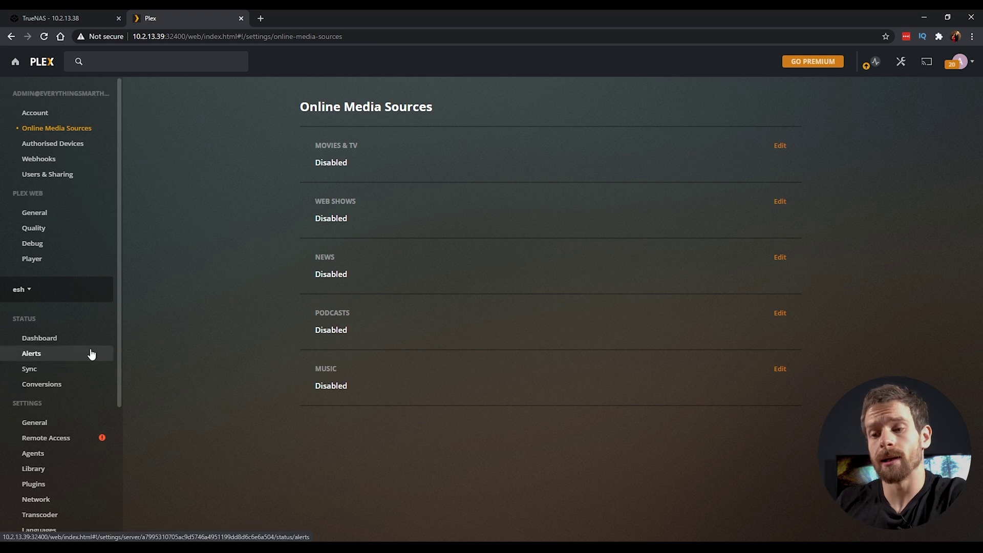
{"action": "left_click", "coordinate": [68, 438]}
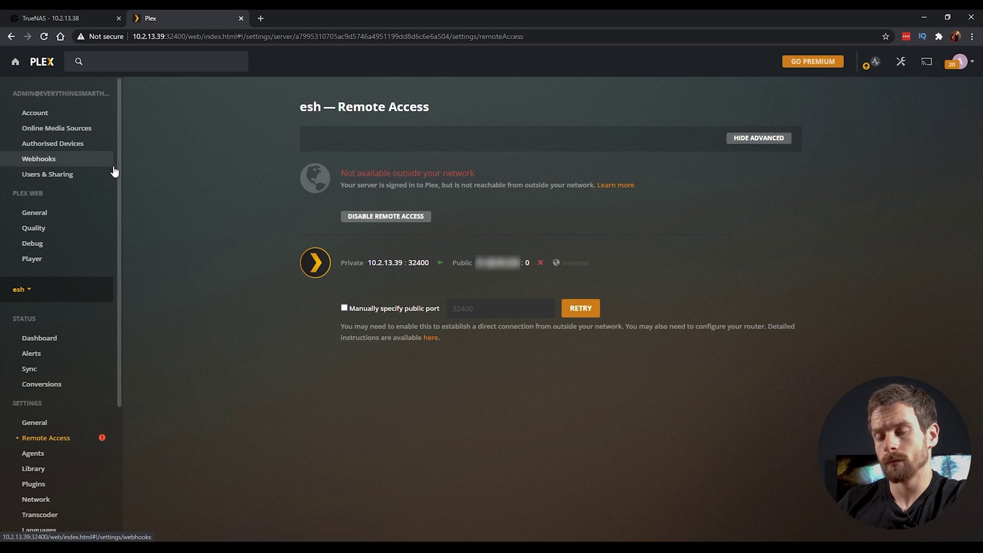
Step: Go back to the Plex home page listing recently added films and Peppa Pig
{"action": "left_click", "coordinate": [15, 65]}
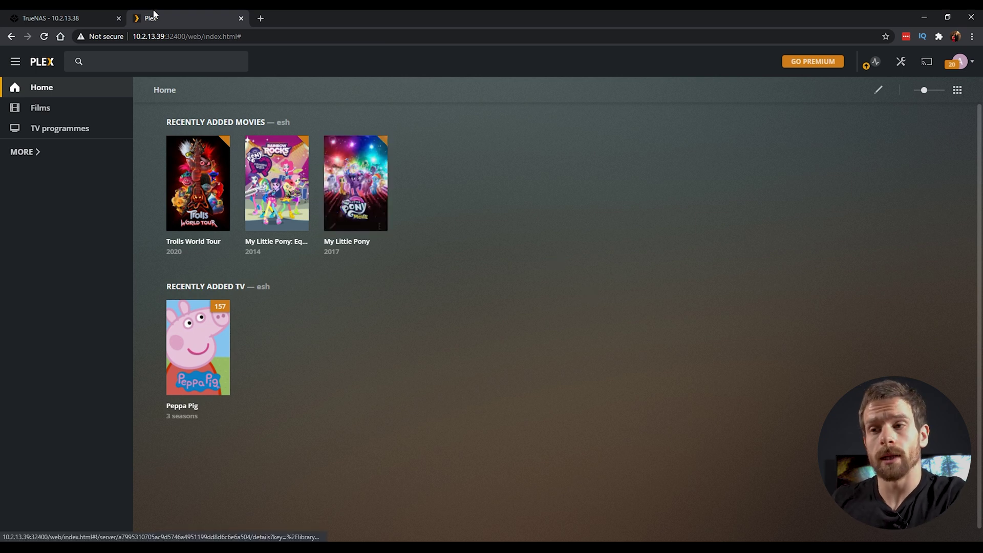
Step: From the TrueNAS Plugins list, select the plex jail and run a batch update on it
{"action": "left_click", "coordinate": [60, 10]}
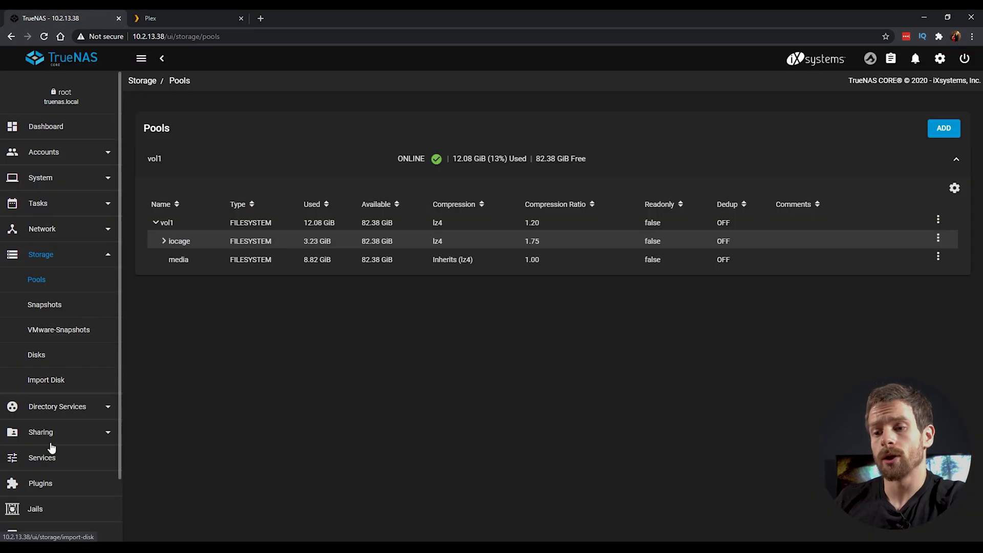
{"action": "scroll", "coordinate": [44, 432], "scroll_direction": "down", "scroll_amount": 2}
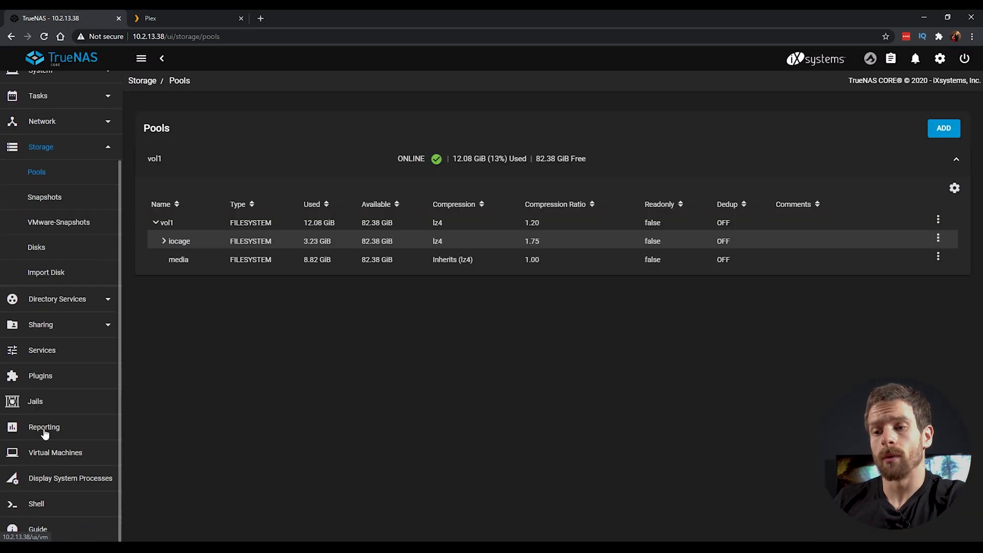
{"action": "left_click", "coordinate": [42, 376]}
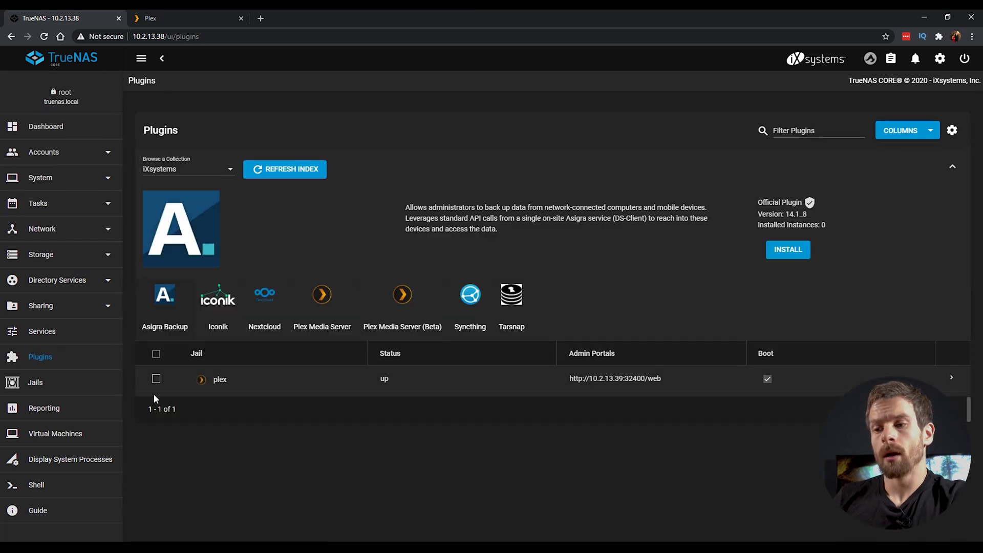
{"action": "left_click", "coordinate": [155, 380]}
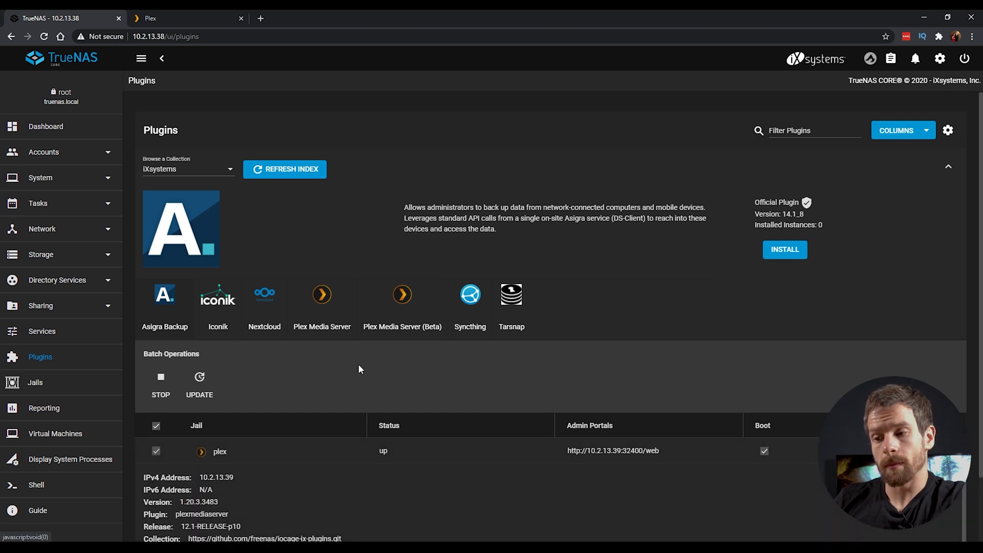
{"action": "left_click", "coordinate": [200, 387]}
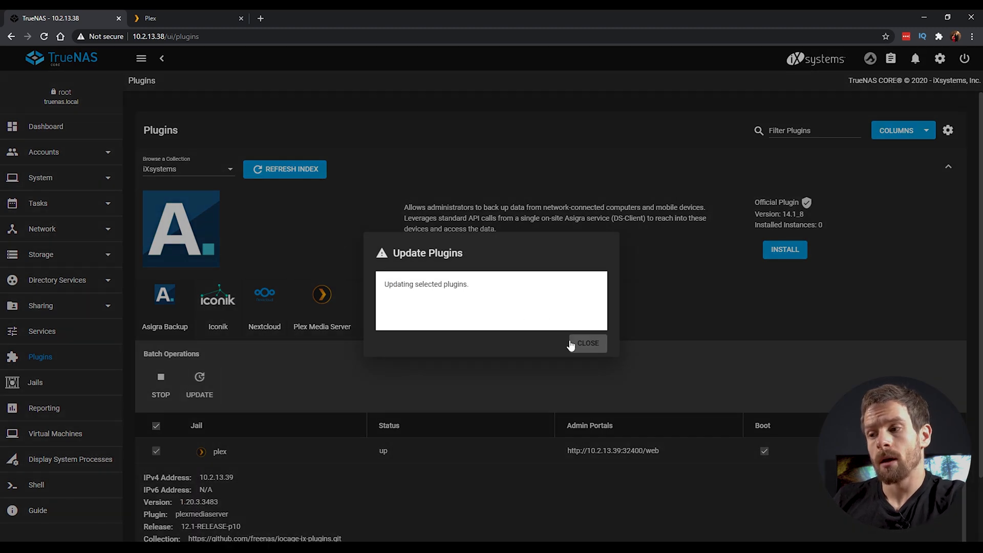